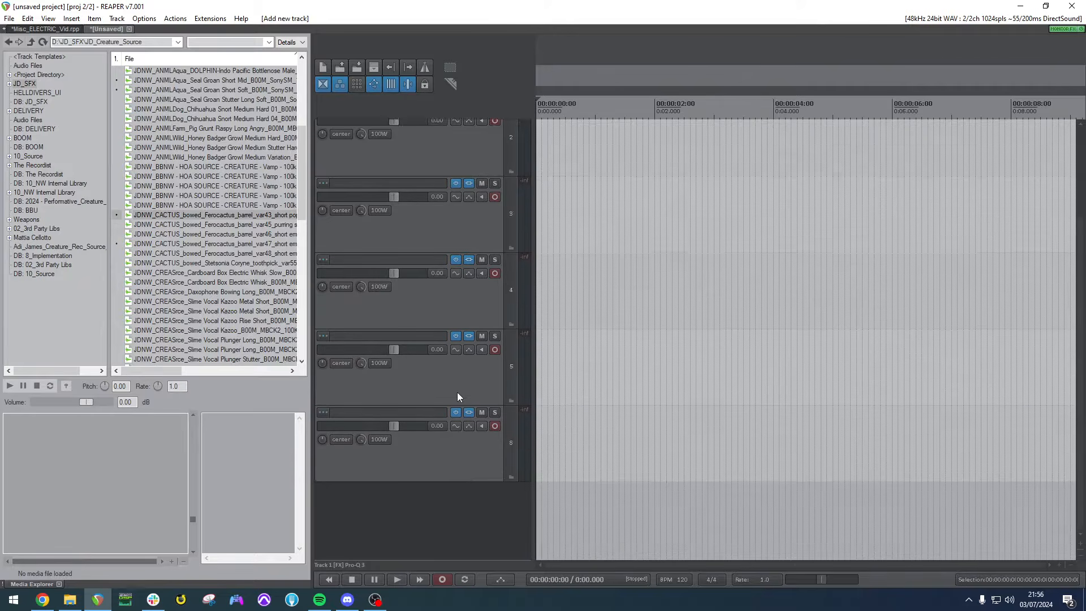
# Delete all existing tracks from the project and add one new empty track.
pyautogui.click(471, 258)
pyautogui.hotkey('ctrl', 'a')
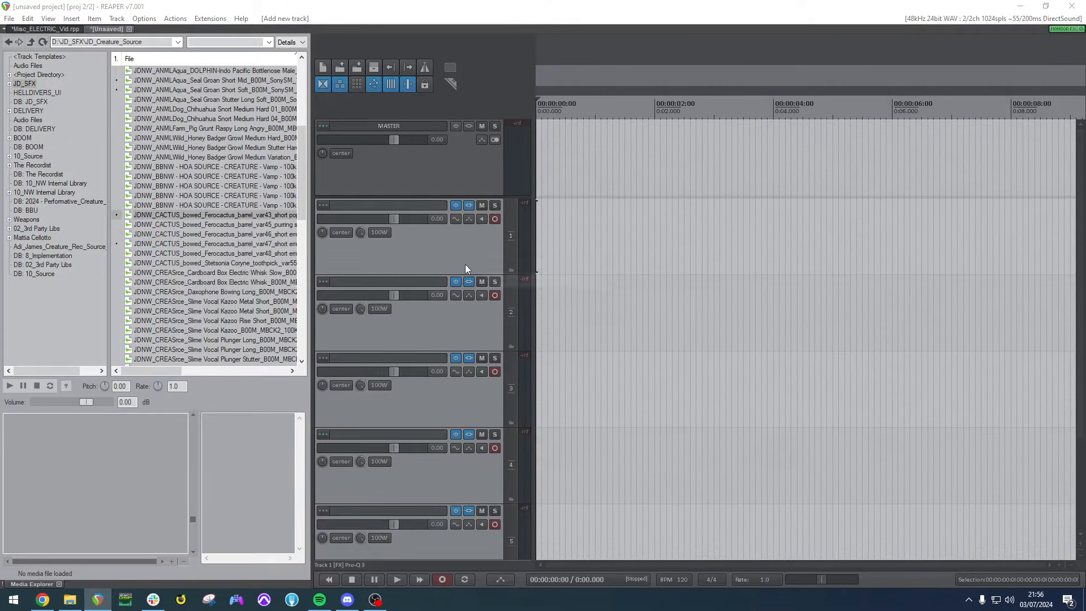
pyautogui.press('Delete')
pyautogui.press('Return')
pyautogui.hotkey('ctrl', 't')
pyautogui.scroll(2, 503, 264)
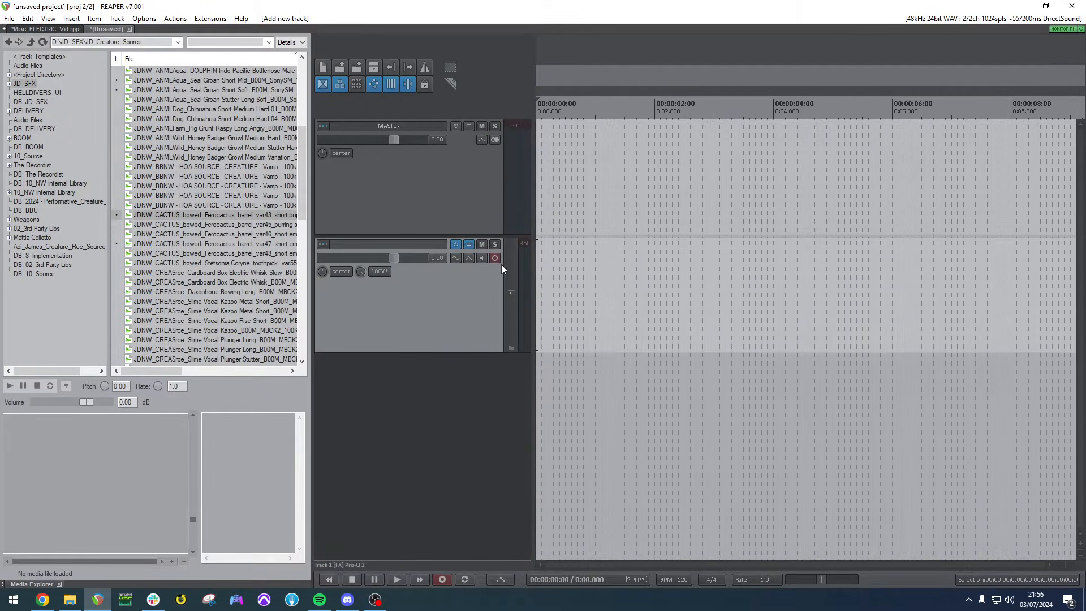
pyautogui.click(601, 294)
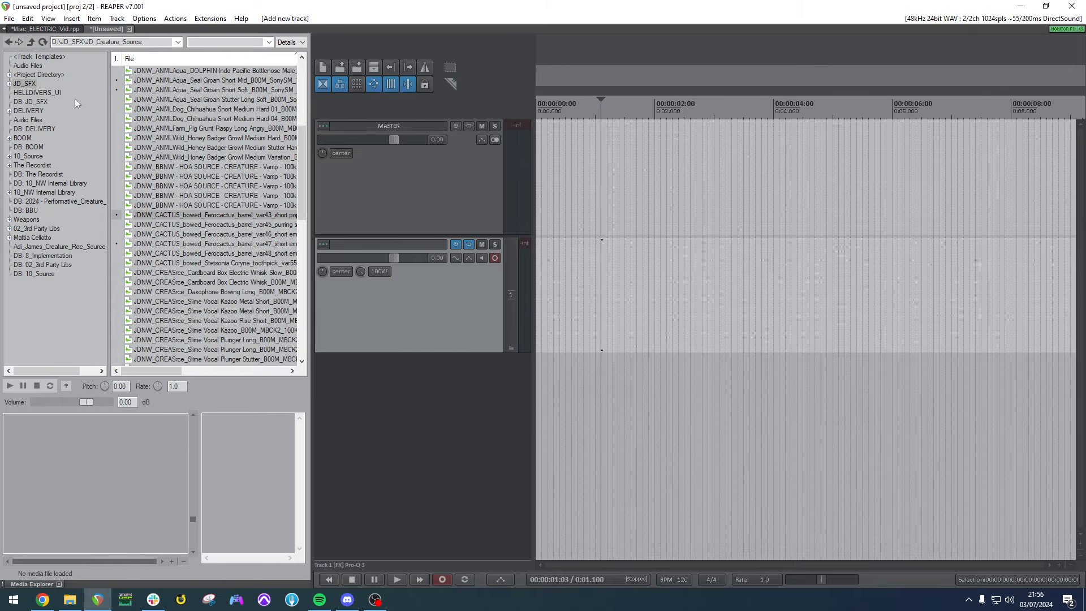
# Open the JD_Rocks folder in JD_SFX and preview several JD_Rock_Debris_Impact_Processed files, ending on number 13.
pyautogui.click(24, 84)
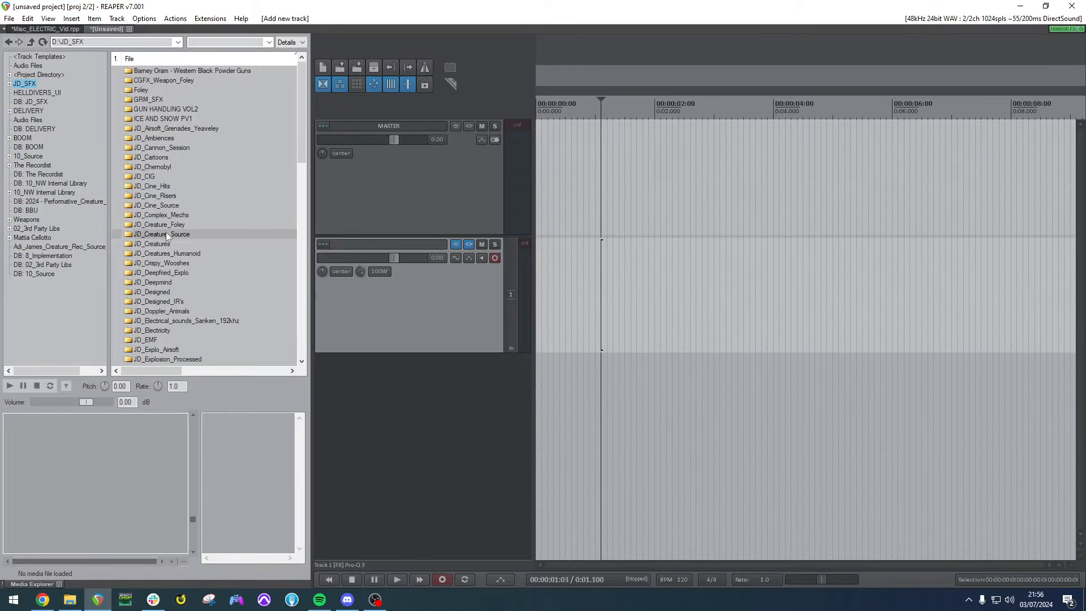
pyautogui.scroll(-15, 164, 233)
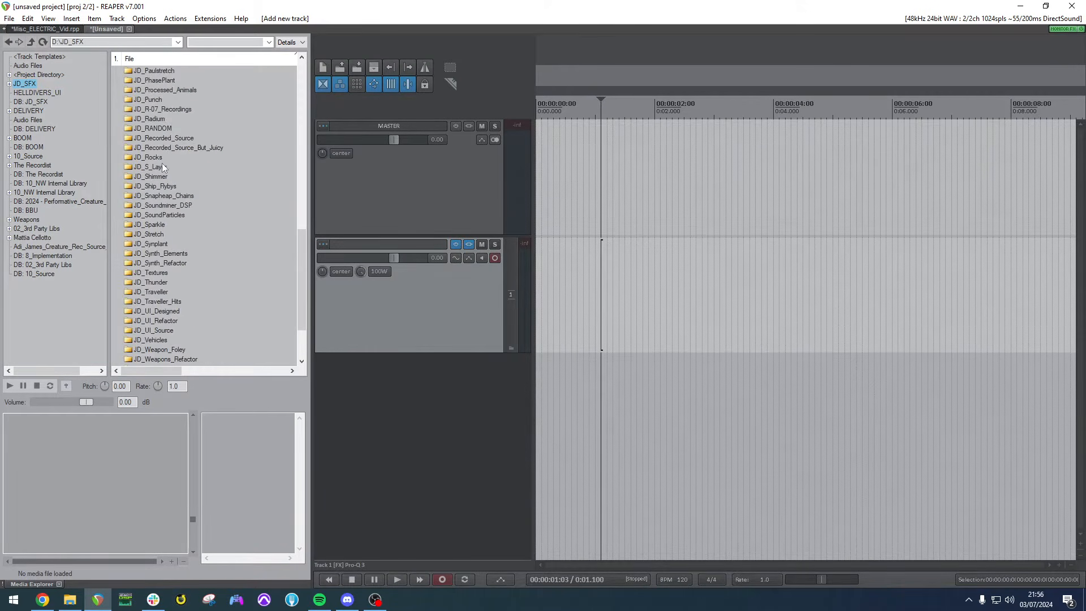
pyautogui.doubleClick(151, 158)
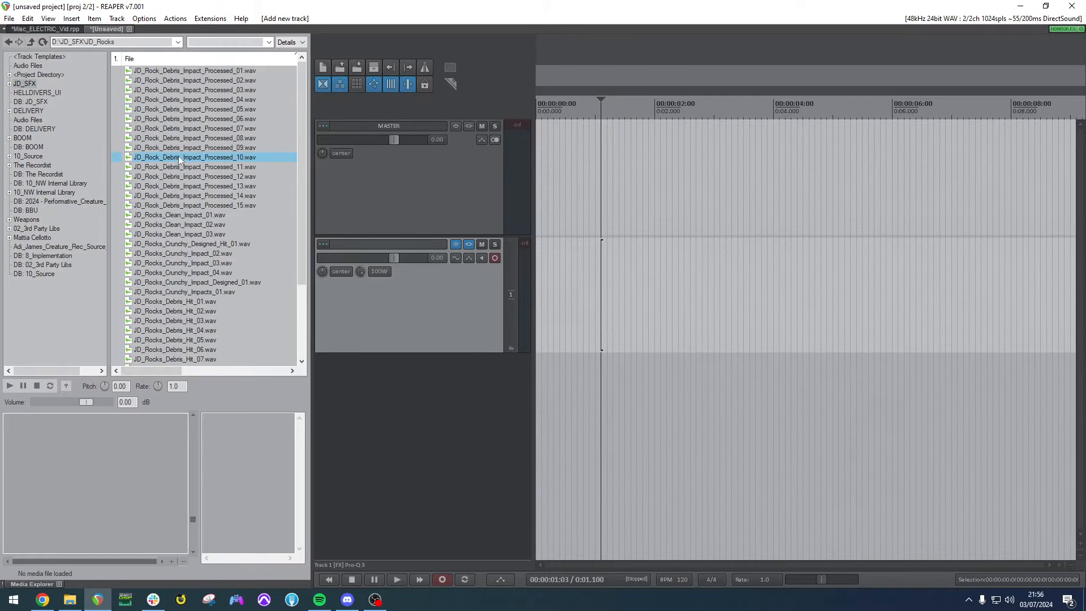
pyautogui.click(183, 186)
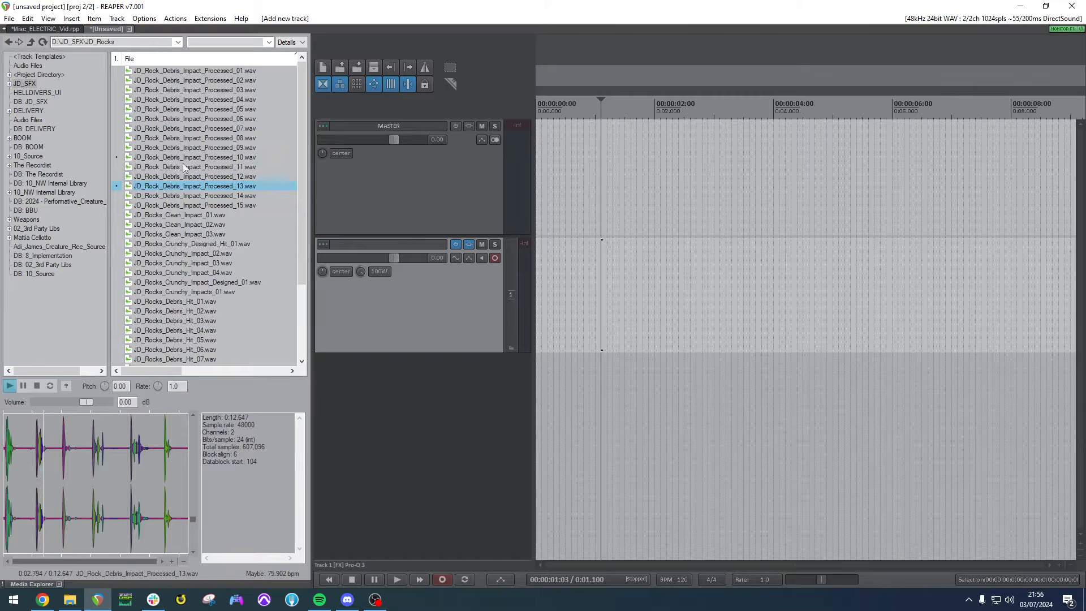
pyautogui.click(205, 150)
pyautogui.click(244, 195)
pyautogui.click(235, 188)
# Insert the 1.928 to 4.704 s section of JD_Rock_Debris_Impact_Processed_13.wav on the new track, starting before the 1-second mark.
pyautogui.moveTo(32, 481); pyautogui.dragTo(586, 298)
pyautogui.scroll(2, 651, 318)
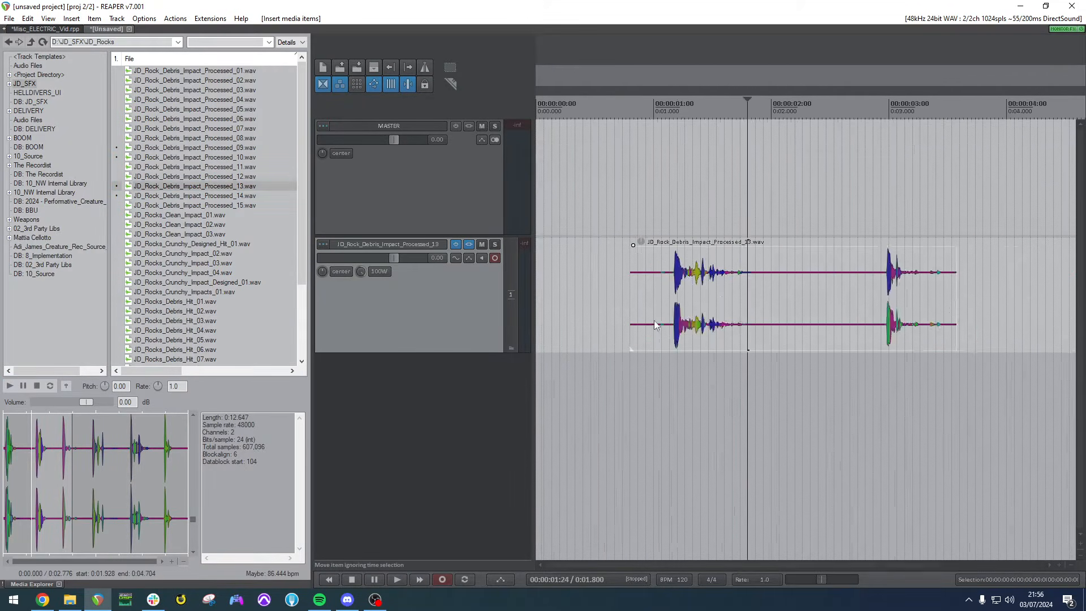
pyautogui.click(670, 321)
pyautogui.scroll(1, 719, 317)
pyautogui.scroll(-3, 809, 297)
pyautogui.click(714, 300)
# Set the take channel mode of the rock impact item to mono.
pyautogui.scroll(1, 670, 301)
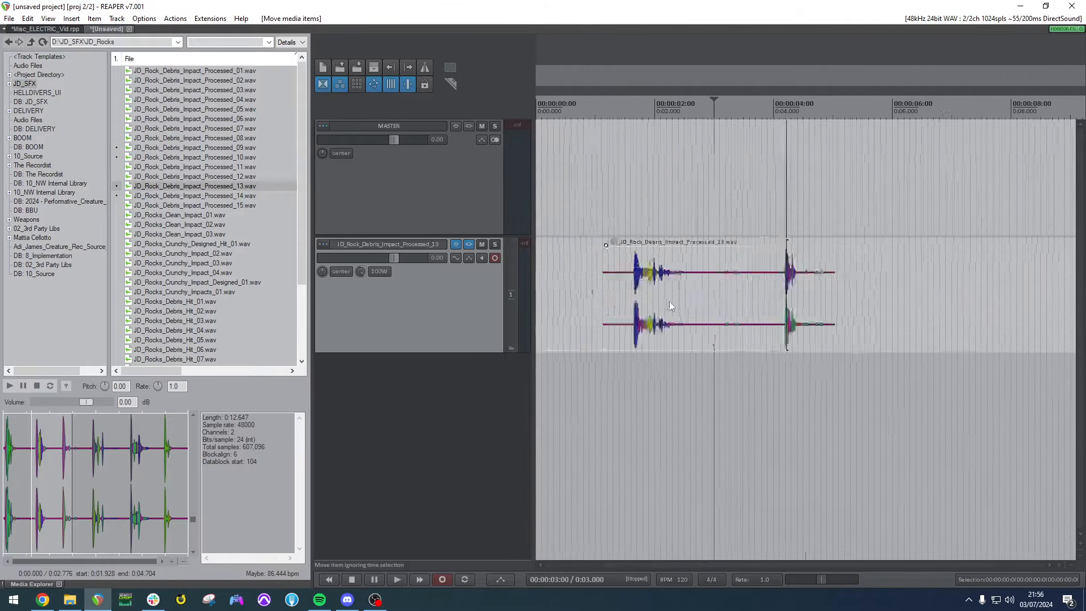
pyautogui.scroll(1, 682, 303)
pyautogui.scroll(-1, 692, 304)
pyautogui.scroll(-1, 693, 304)
pyautogui.scroll(1, 697, 306)
pyautogui.click(697, 304)
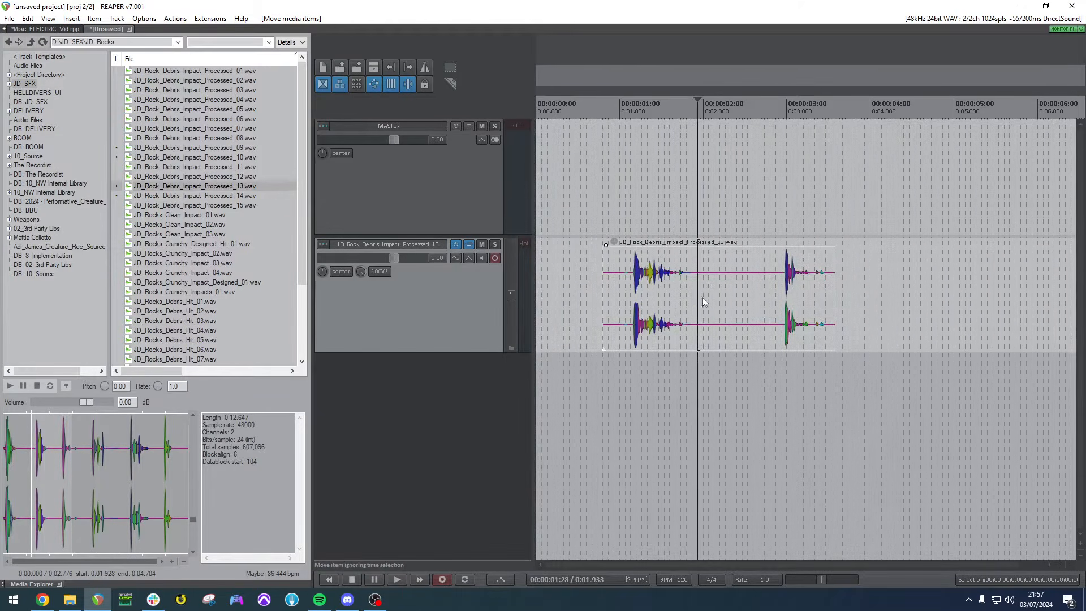
pyautogui.press('m')
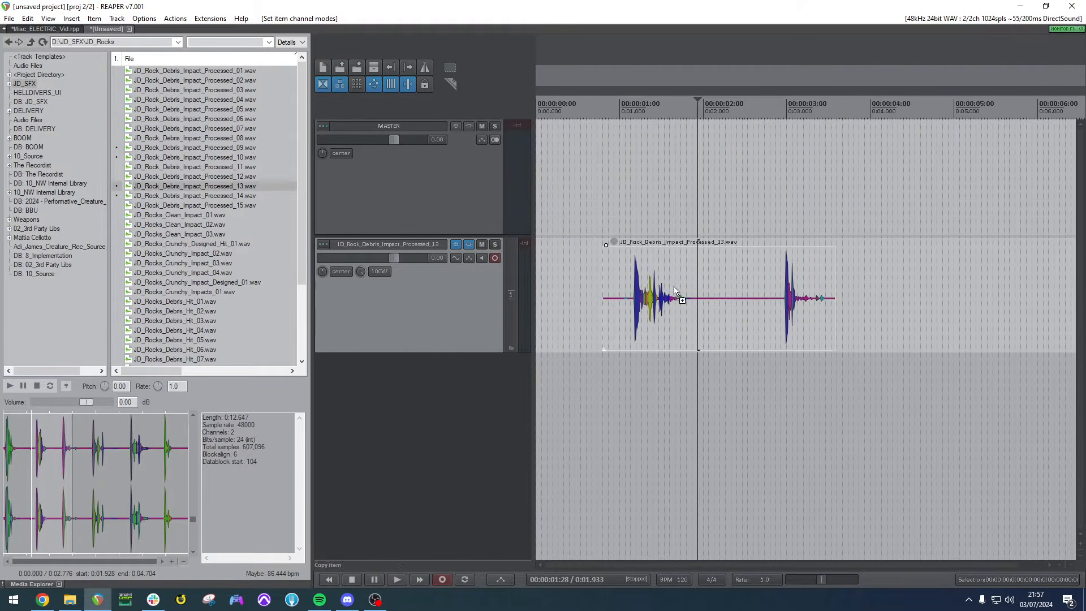
# Find the action "Item properties: Set take channel mode to mono (left)" in the actions list and check its shortcut.
pyautogui.hotkey('ctrl', 'p')
pyautogui.click(832, 90)
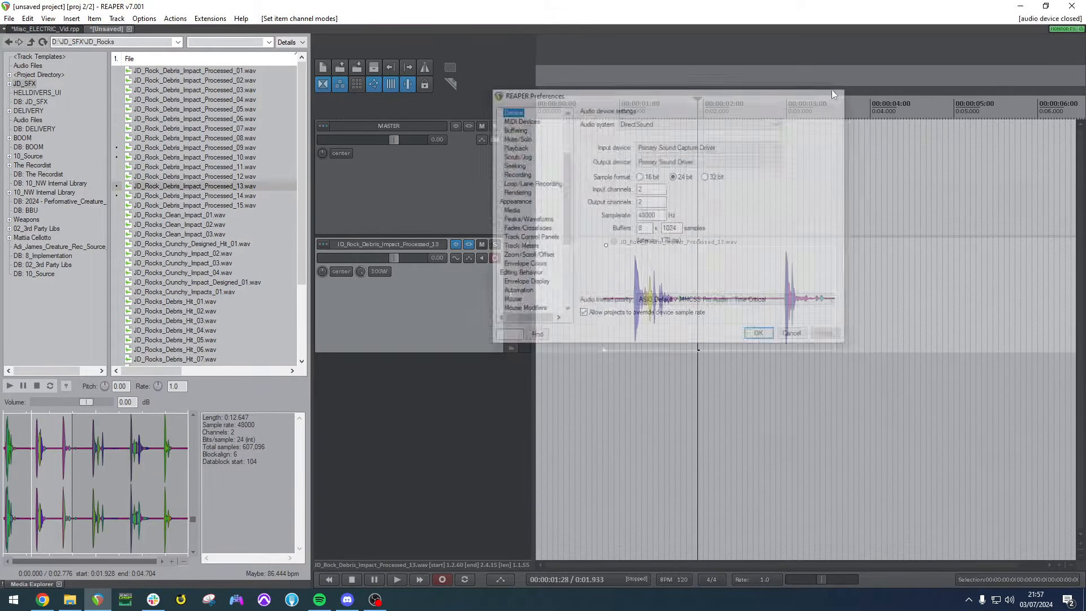
pyautogui.hotkey('shift', '/')
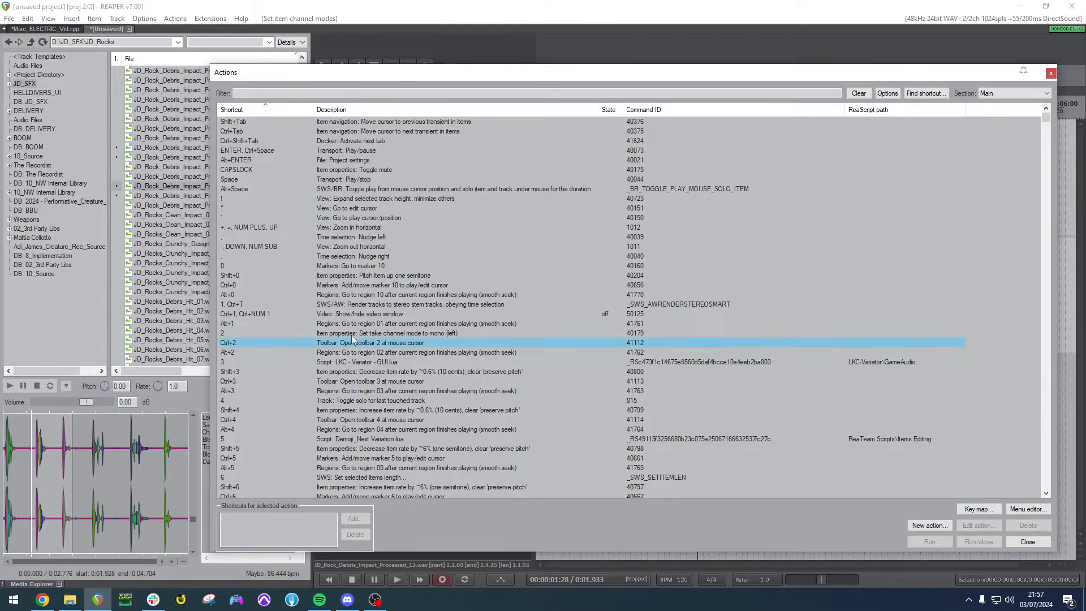
pyautogui.click(366, 334)
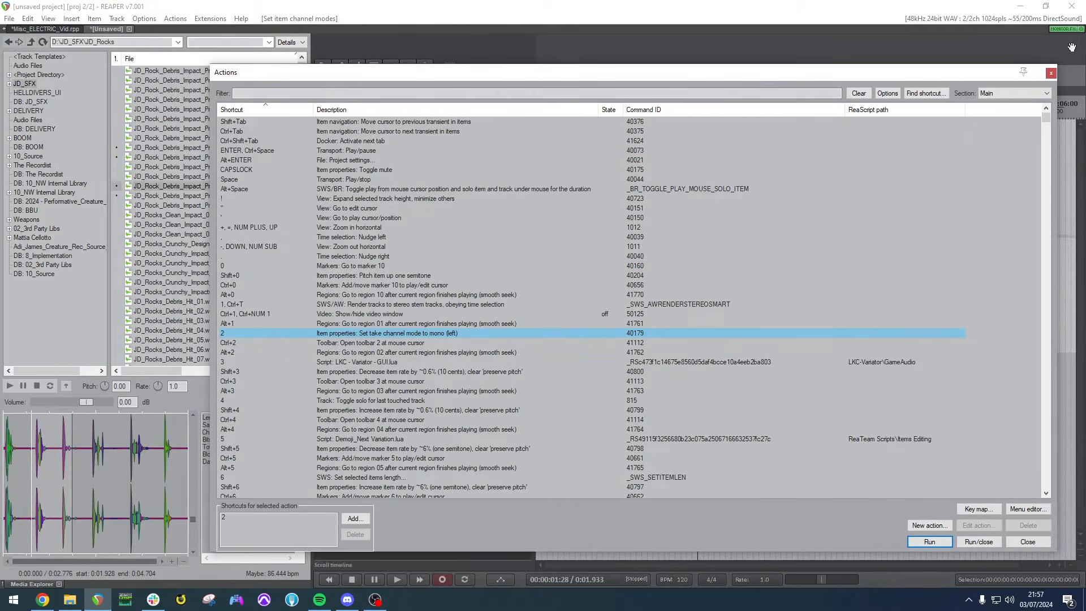
pyautogui.click(1051, 73)
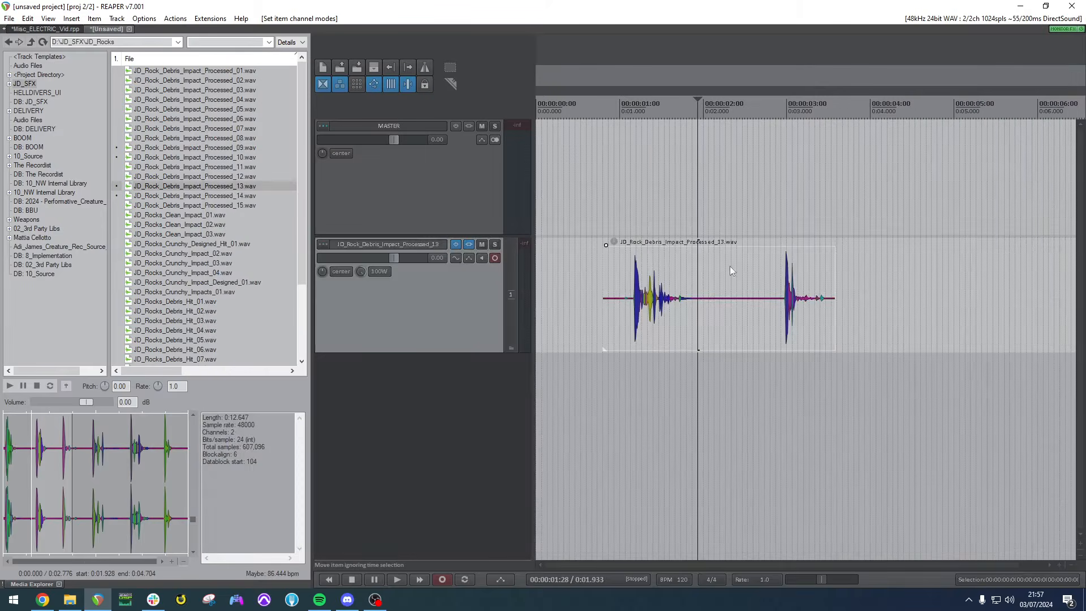
# Render the mono rock impact track to a new stereo stem track.
pyautogui.click(692, 281)
pyautogui.click(677, 294)
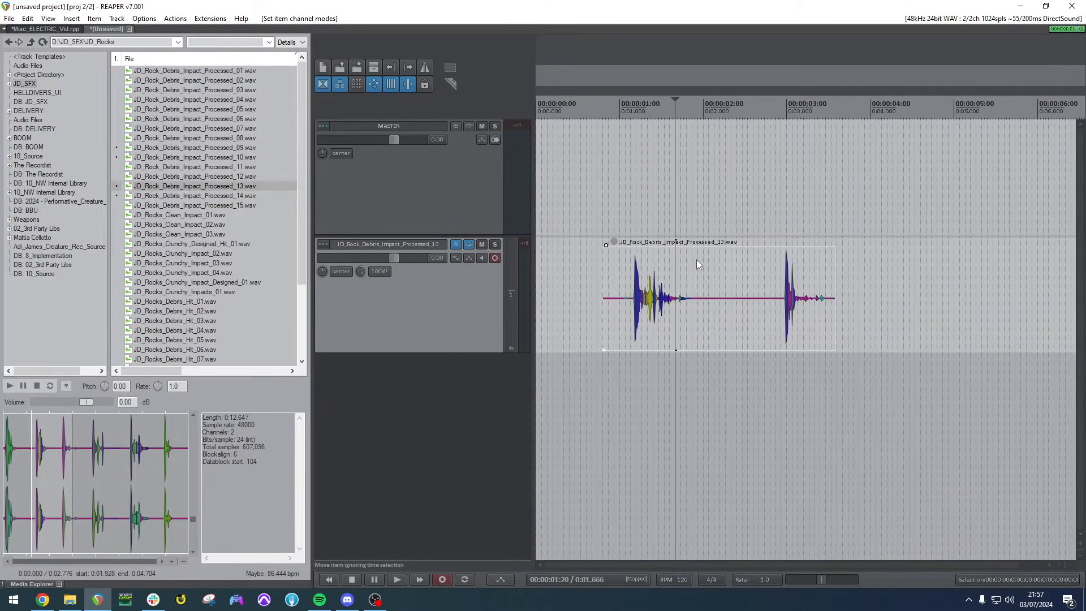
pyautogui.click(699, 266)
pyautogui.click(671, 300)
pyautogui.scroll(-2, 673, 296)
pyautogui.click(674, 294)
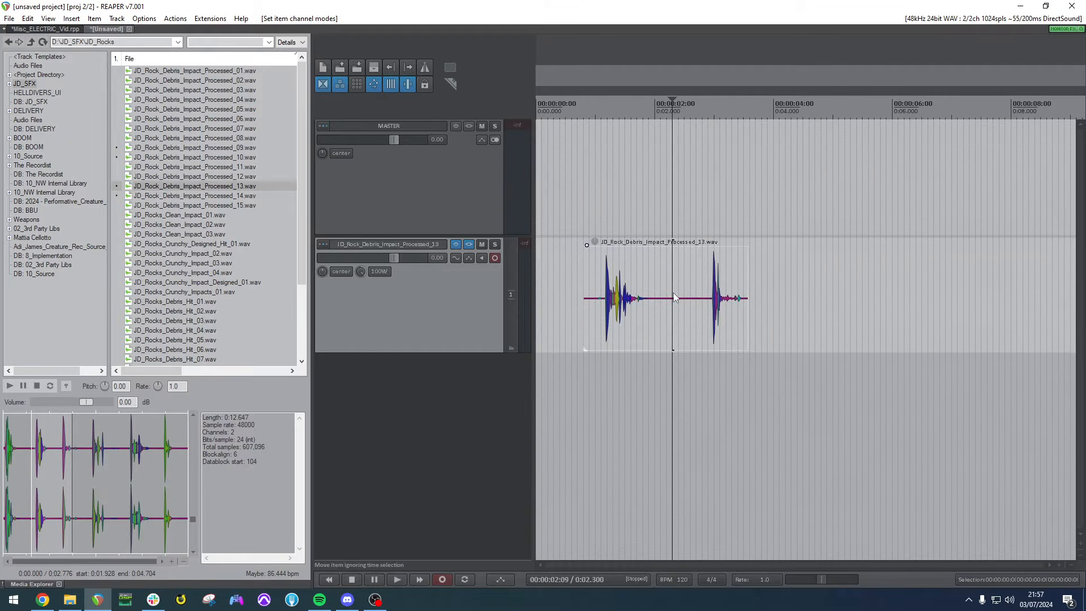
pyautogui.hotkey('ctrl', 'shift', 'r')
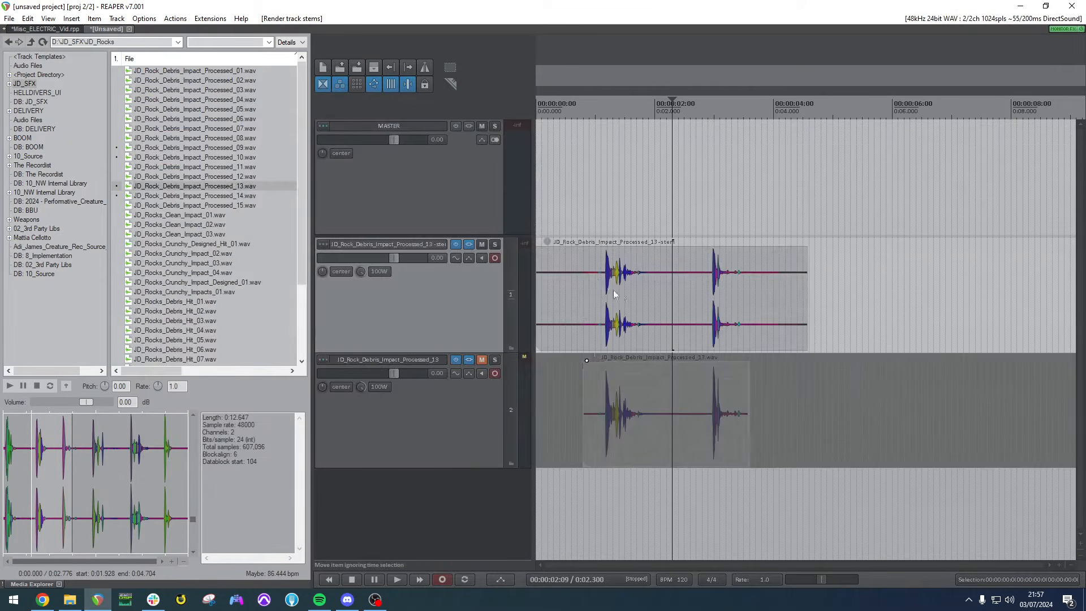
# Delete the original mono item, move the rendered stem item onto its track, and unmute that track.
pyautogui.click(600, 279)
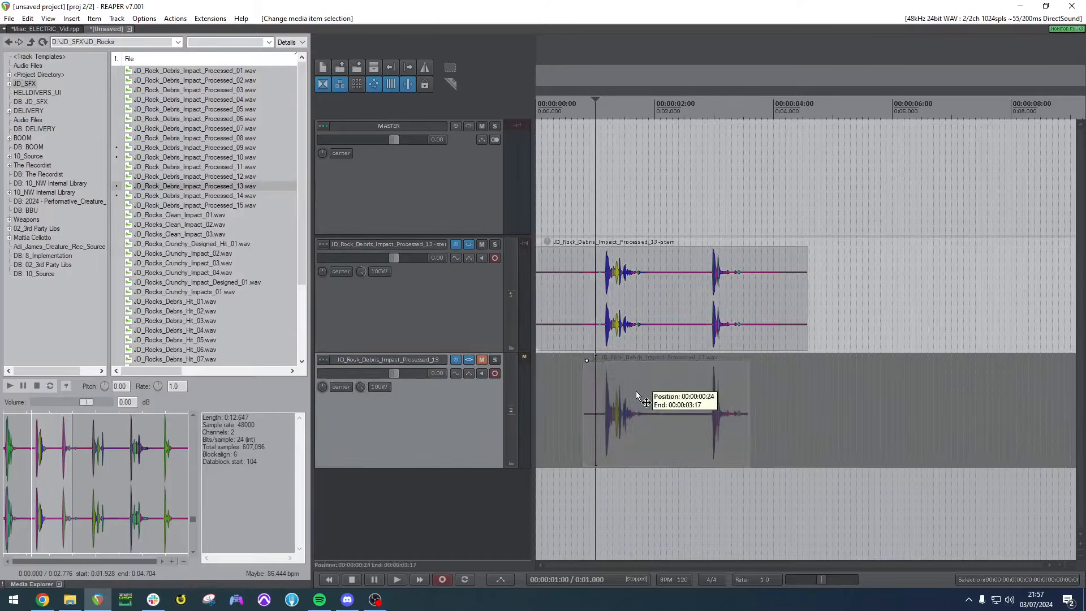
pyautogui.click(636, 391)
pyautogui.press('Delete')
pyautogui.click(633, 310)
pyautogui.moveTo(634, 310); pyautogui.dragTo(653, 383)
pyautogui.click(483, 360)
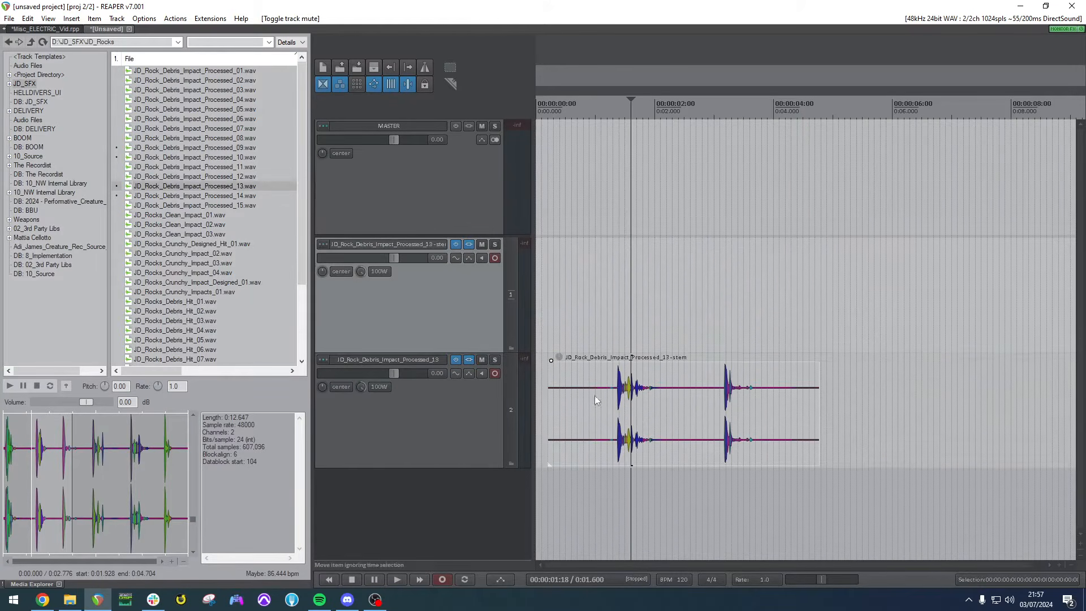
# Undo the stem item replacement and fit the time selection to the original mono item on its unmuted track.
pyautogui.hotkey('ctrl', 'z')
pyautogui.hotkey('ctrl', 'z')
pyautogui.hotkey('ctrl', 'z')
pyautogui.hotkey('ctrl', 'z')
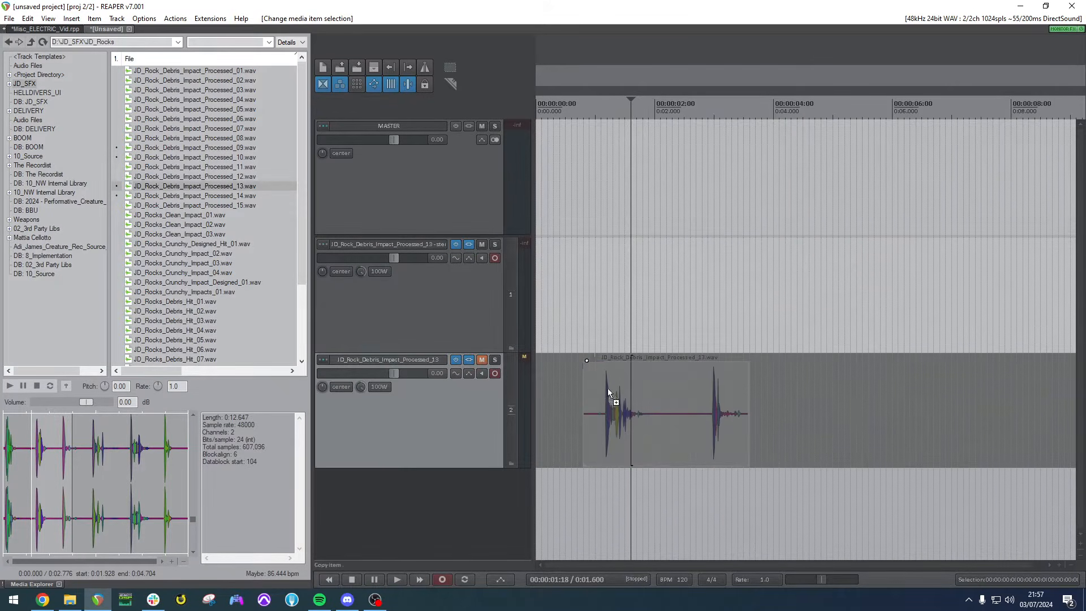
pyautogui.hotkey('ctrl', 'z')
pyautogui.hotkey('ctrl', 'z')
pyautogui.hotkey('ctrl', 'z')
pyautogui.hotkey('ctrl', 'z')
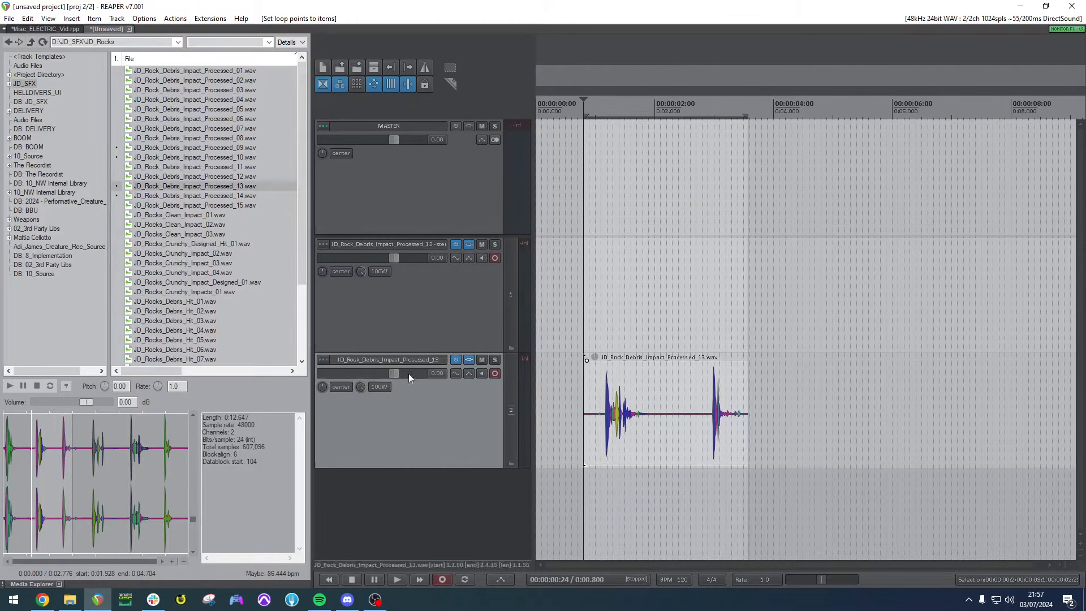
# Trim the start of the mono item and its time selection to about 0.933 s.
pyautogui.click(734, 411)
pyautogui.scroll(-2, 738, 402)
pyautogui.scroll(2, 736, 396)
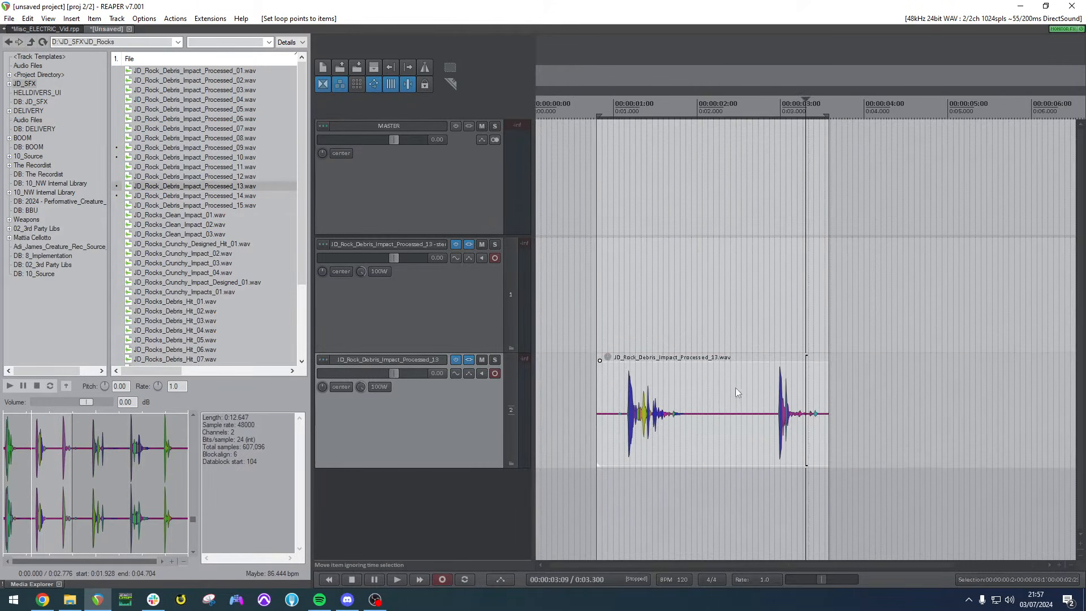
pyautogui.click(693, 396)
pyautogui.moveTo(598, 416); pyautogui.dragTo(609, 416)
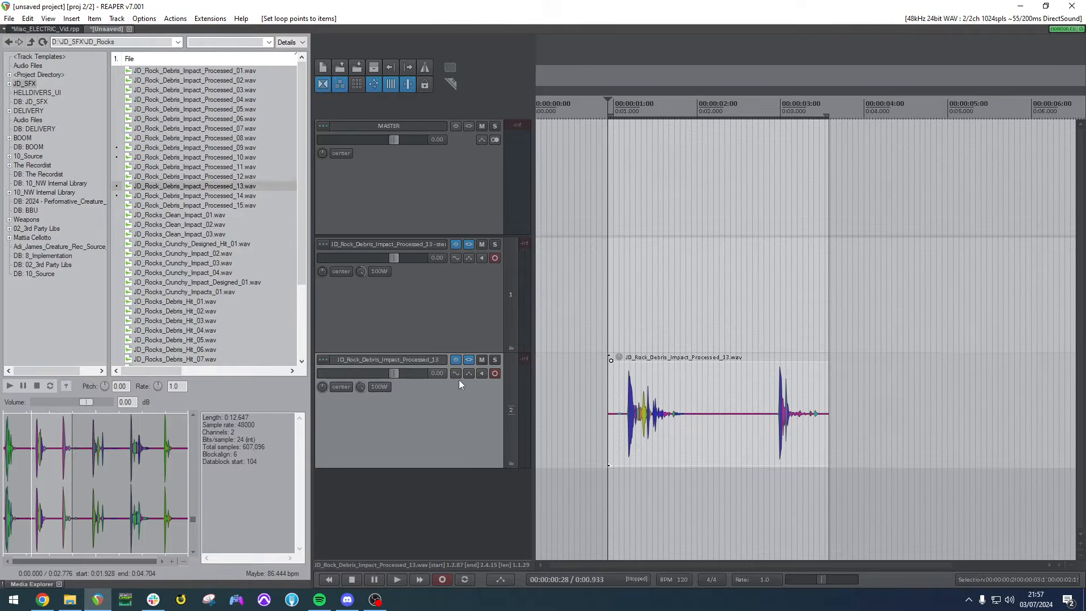
# Render the mono item's track to a new stereo stem track, obeying the time selection.
pyautogui.hotkey('ctrl', 'alt', 'r')
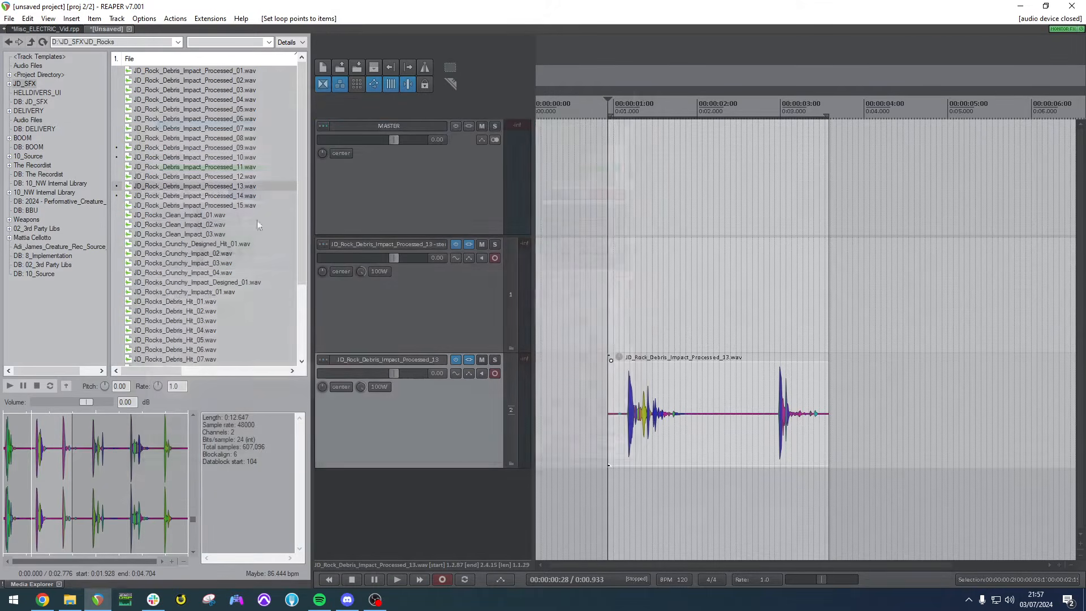
pyautogui.click(677, 404)
pyautogui.scroll(-2, 676, 405)
pyautogui.click(655, 374)
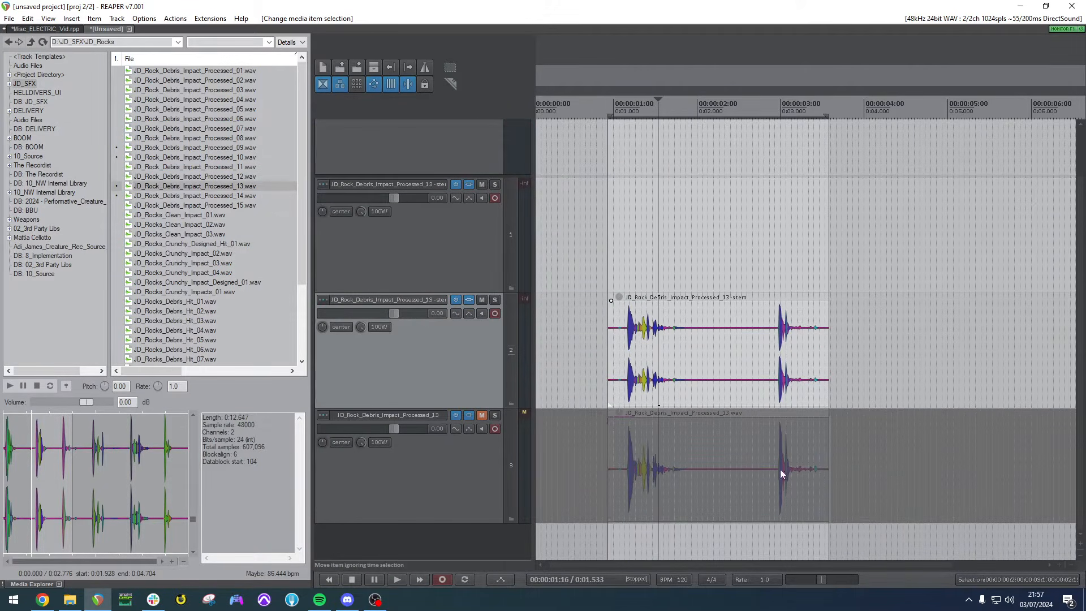
# Set the newly rendered stem item's channel mode to mono and delete the item.
pyautogui.click(727, 359)
pyautogui.press('m')
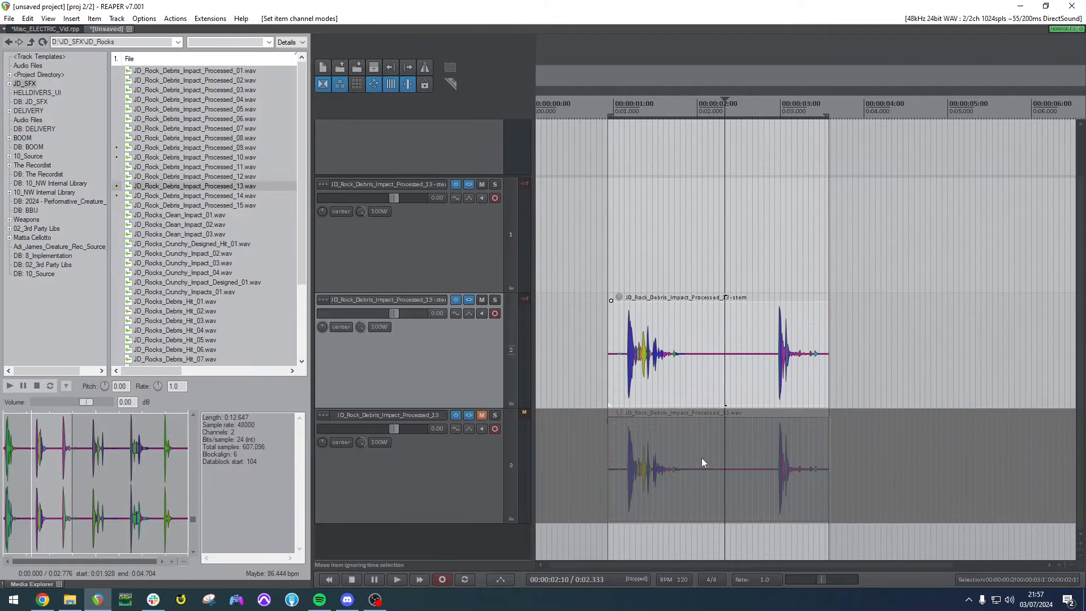
pyautogui.click(709, 391)
pyautogui.press('Delete')
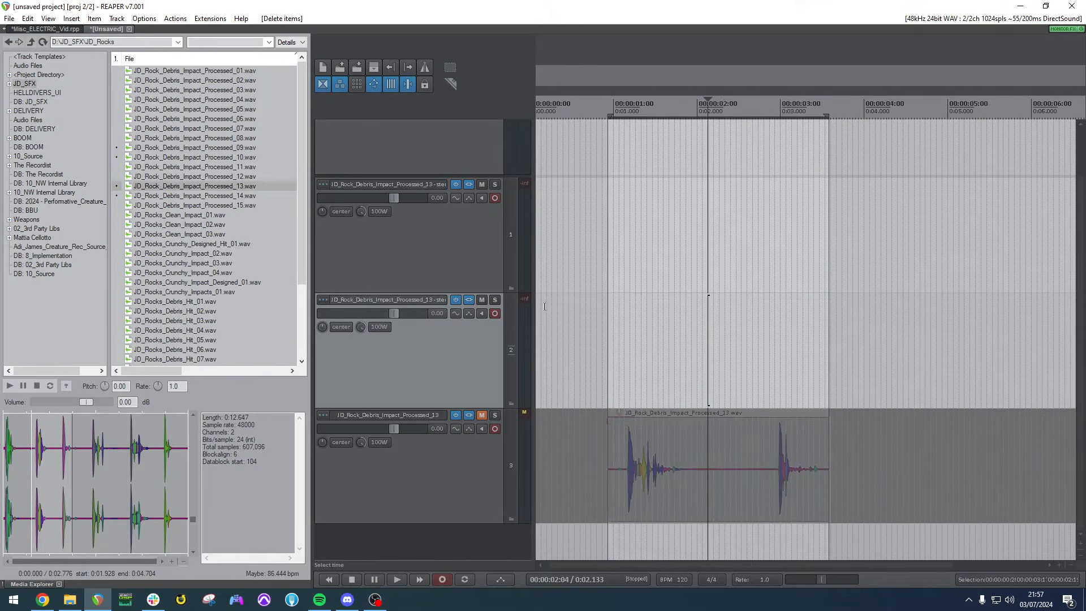
# Unmute the track that holds the original JD_Rock_Debris_Impact_Processed_13 item.
pyautogui.click(769, 484)
pyautogui.click(481, 415)
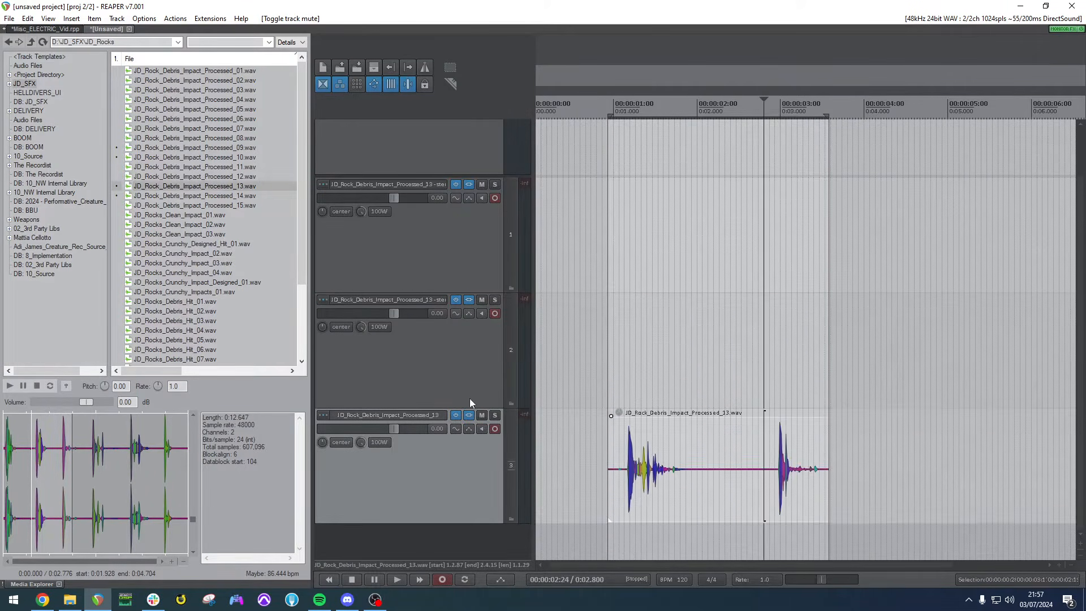
pyautogui.click(786, 453)
pyautogui.scroll(2, 738, 466)
# Toggle the mute of the original rock impact item on and off several times, and delete the item.
pyautogui.hotkey('ctrl', 'm')
pyautogui.hotkey('ctrl', 'm')
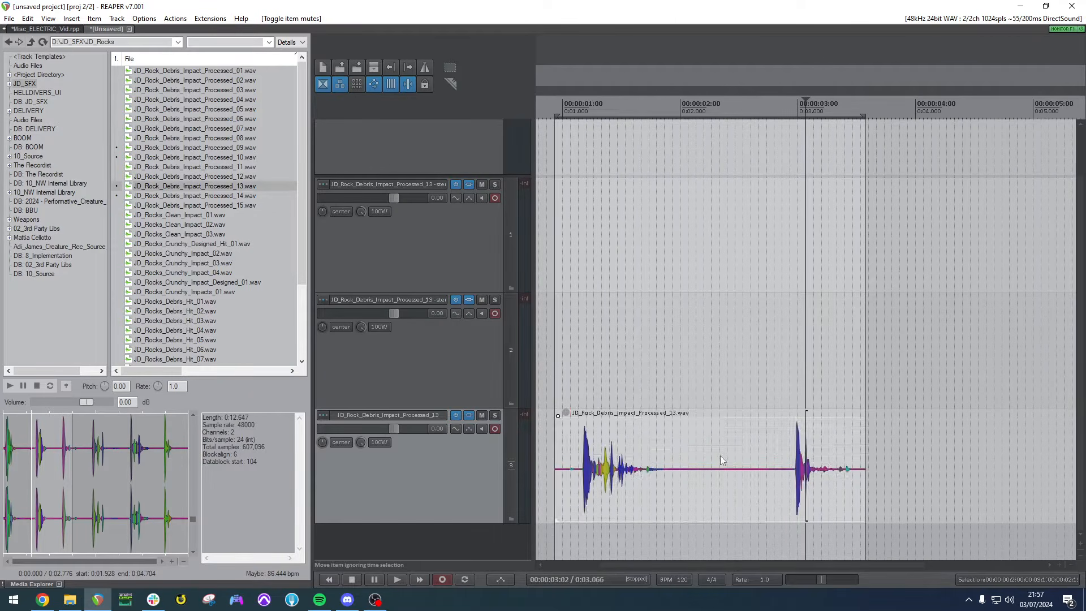
pyautogui.hotkey('ctrl', 'm')
pyautogui.hotkey('ctrl', 'm')
pyautogui.hotkey('ctrl', 'm')
pyautogui.hotkey('ctrl', 'm')
pyautogui.hotkey('ctrl', 'm')
pyautogui.click(711, 453)
pyautogui.hotkey('ctrl', 'm')
pyautogui.hotkey('ctrl', 'm')
pyautogui.hotkey('ctrl', 'm')
pyautogui.hotkey('ctrl', 'm')
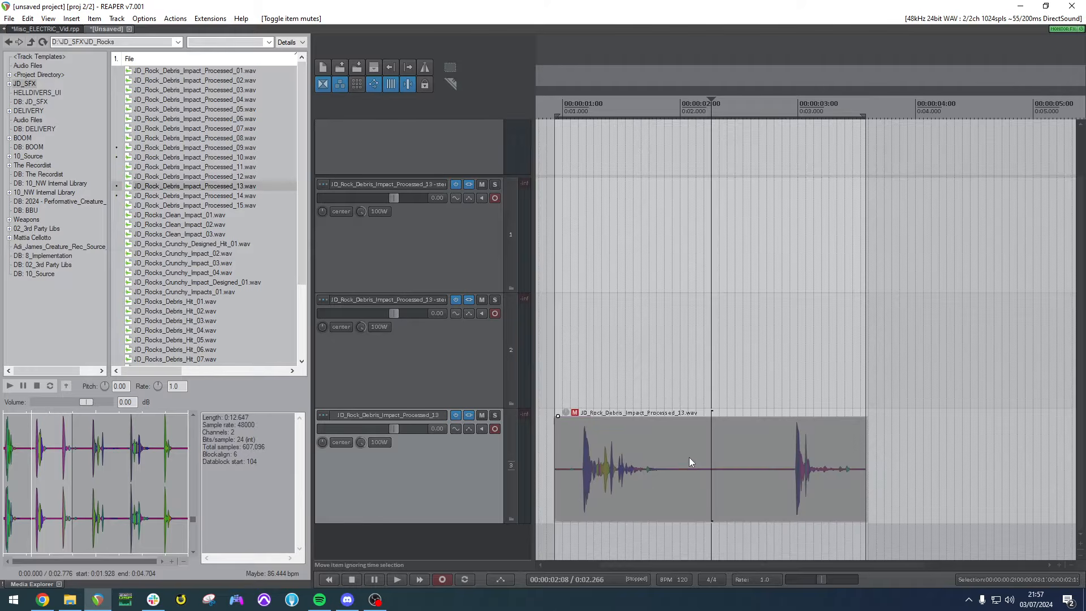
pyautogui.click(690, 461)
pyautogui.hotkey('ctrl', 'm')
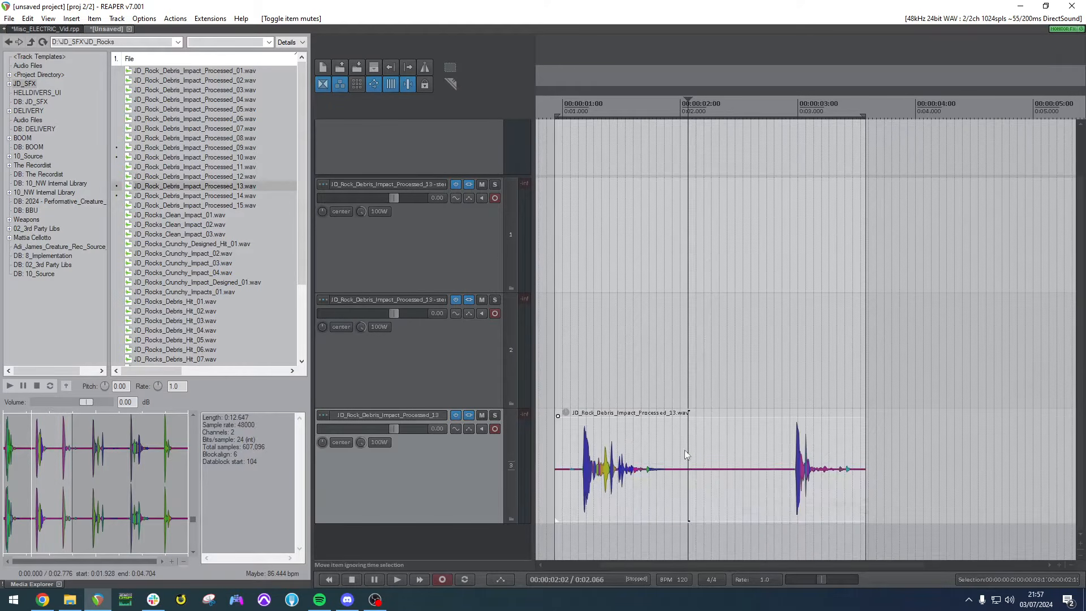
pyautogui.click(684, 453)
pyautogui.press('Delete')
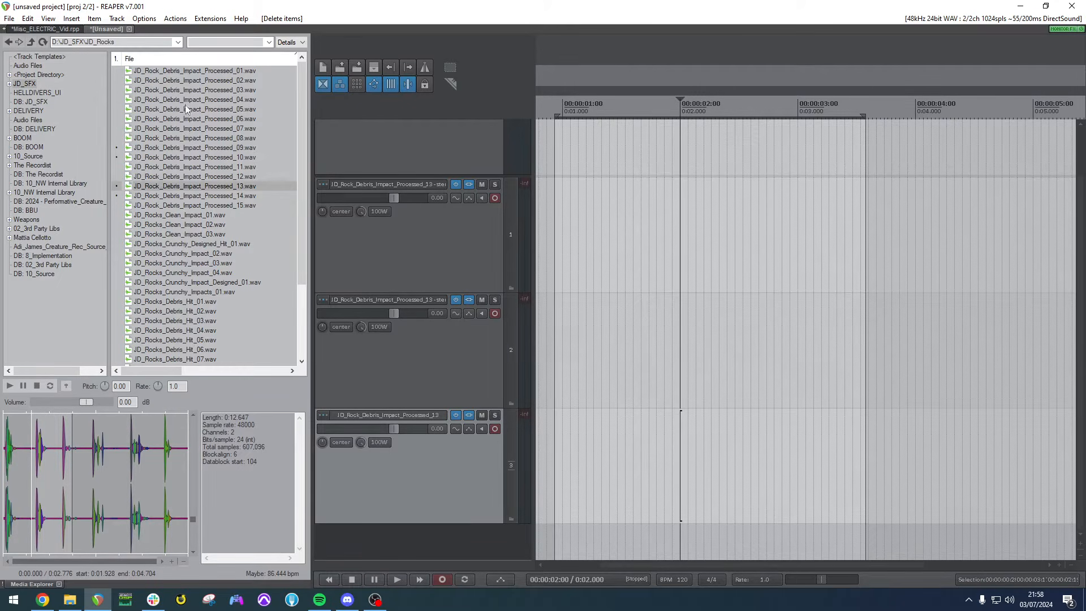
# Insert JD_Rock_Debris_Impact_Processed_09.wav on the second track and split it after the first group of impacts.
pyautogui.click(209, 149)
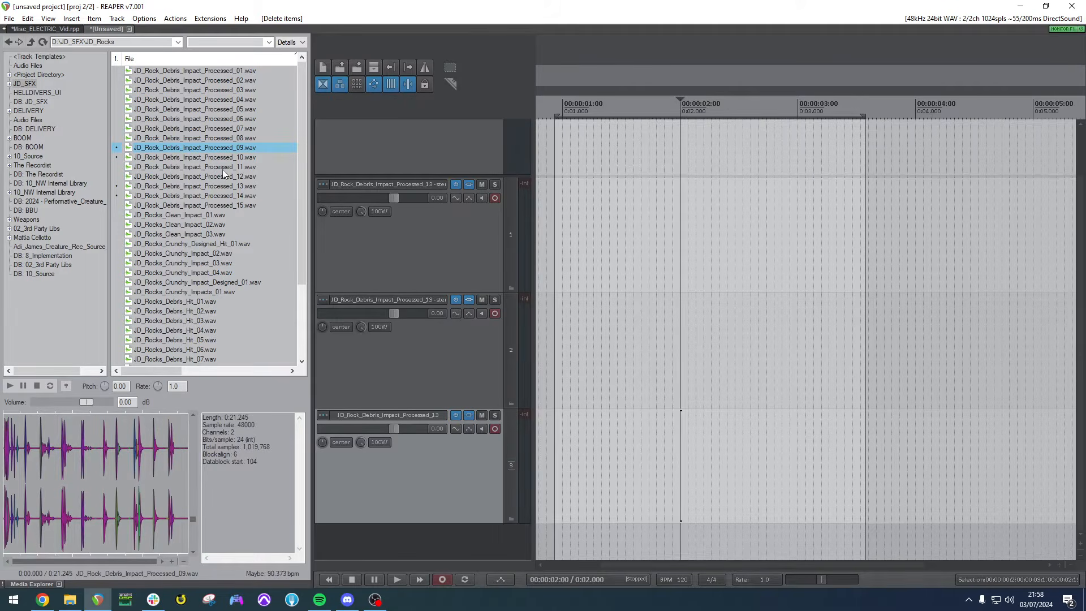
pyautogui.moveTo(213, 152); pyautogui.dragTo(651, 353)
pyautogui.click(764, 346)
pyautogui.press('s')
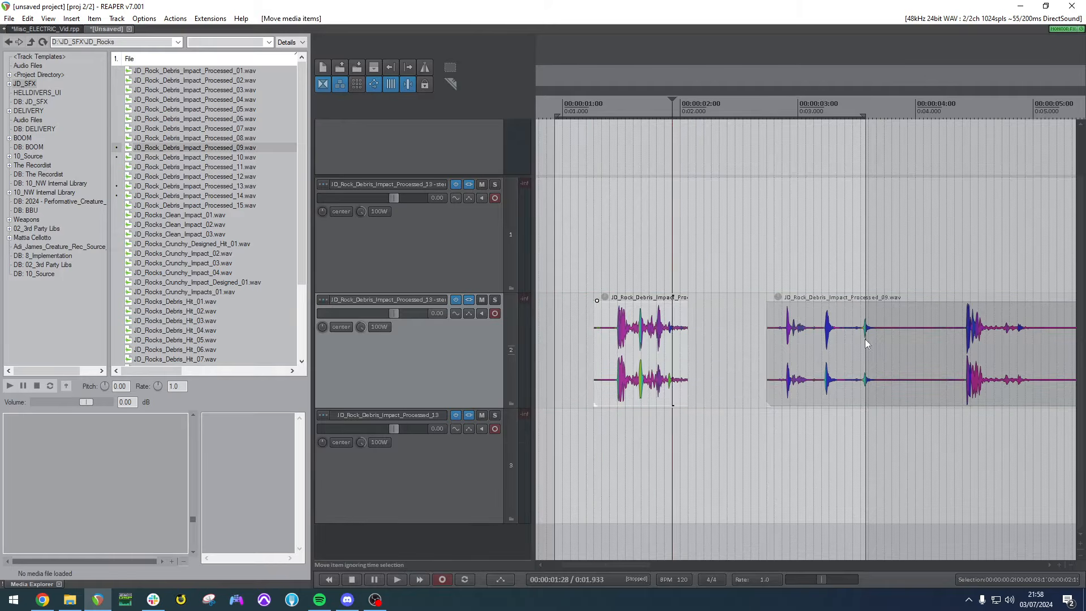
# Split the second-track item at its third small impact and move the cut-off piece to the third track at a playback rate of 2.100.
pyautogui.click(865, 339)
pyautogui.press('s')
pyautogui.moveTo(836, 362); pyautogui.dragTo(696, 452)
# Shorten the first item on the second track to end after its first impact and add a fade-out.
pyautogui.click(656, 357)
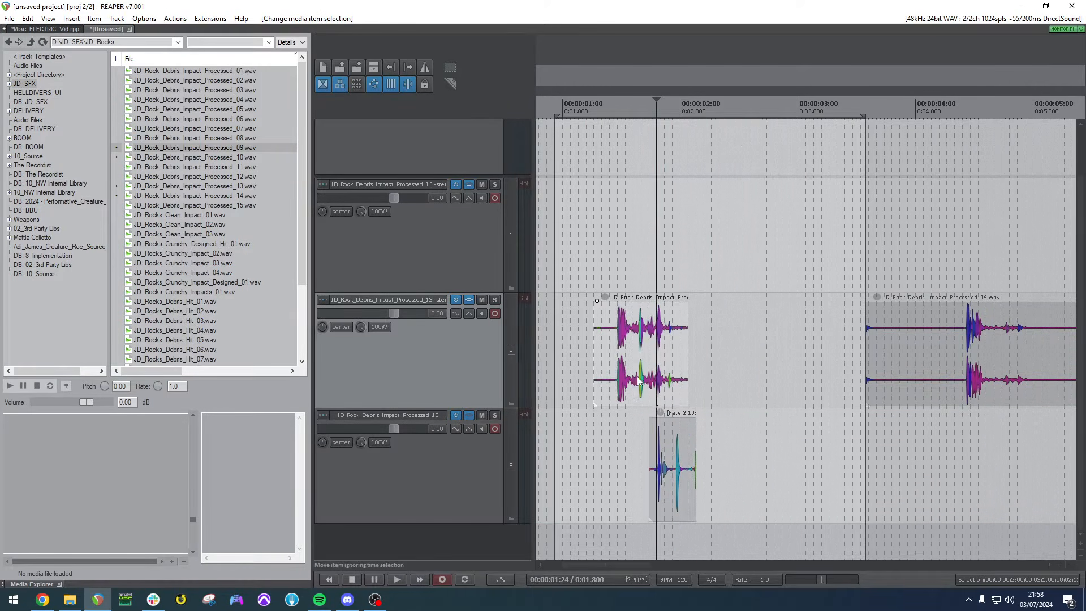
pyautogui.moveTo(688, 351); pyautogui.dragTo(641, 351)
pyautogui.click(665, 350)
pyautogui.moveTo(641, 306); pyautogui.dragTo(634, 305)
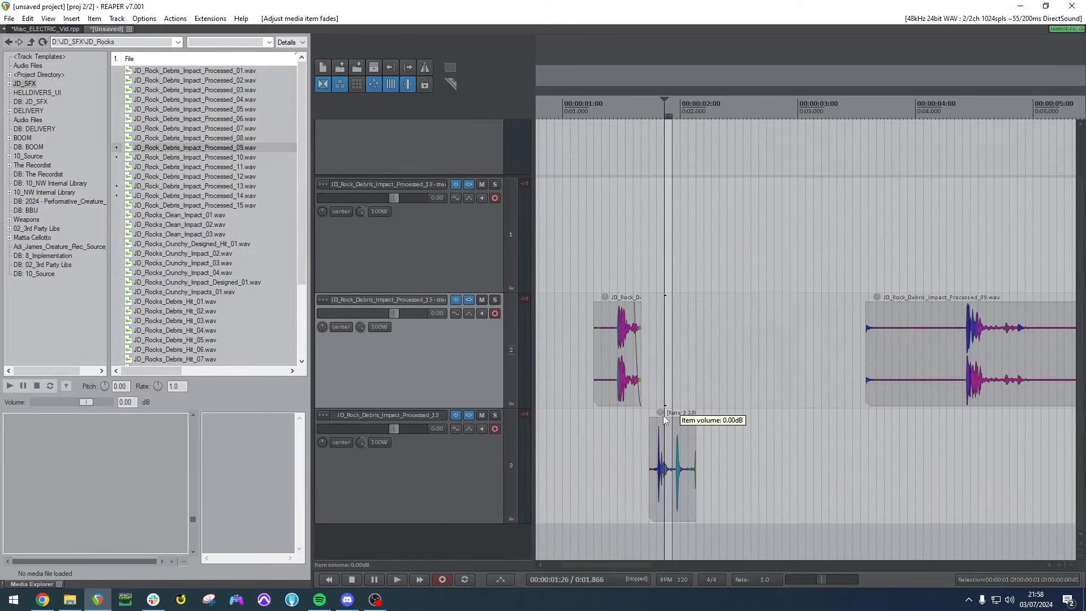
# Split the third-track item after its second impact, removing the remainder and fading out the new end.
pyautogui.click(683, 469)
pyautogui.press('s')
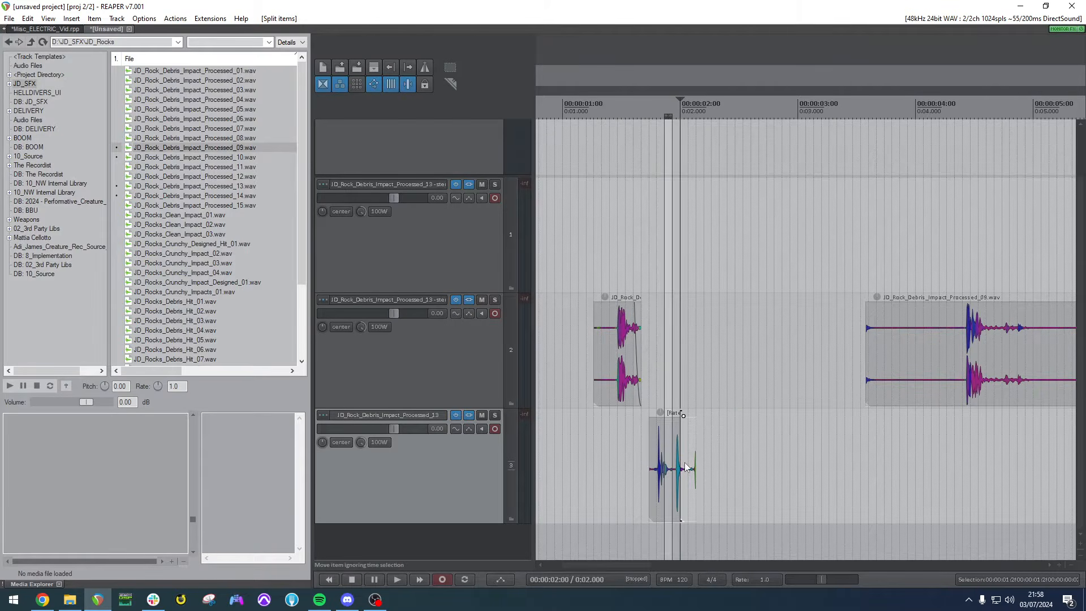
pyautogui.click(695, 463)
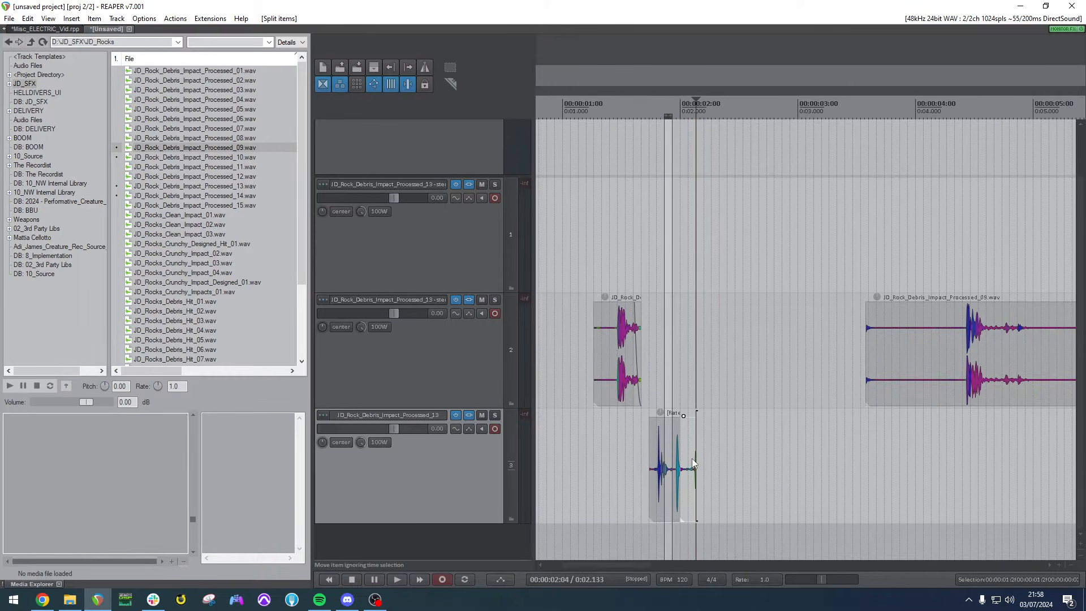
pyautogui.click(666, 447)
pyautogui.scroll(2, 684, 449)
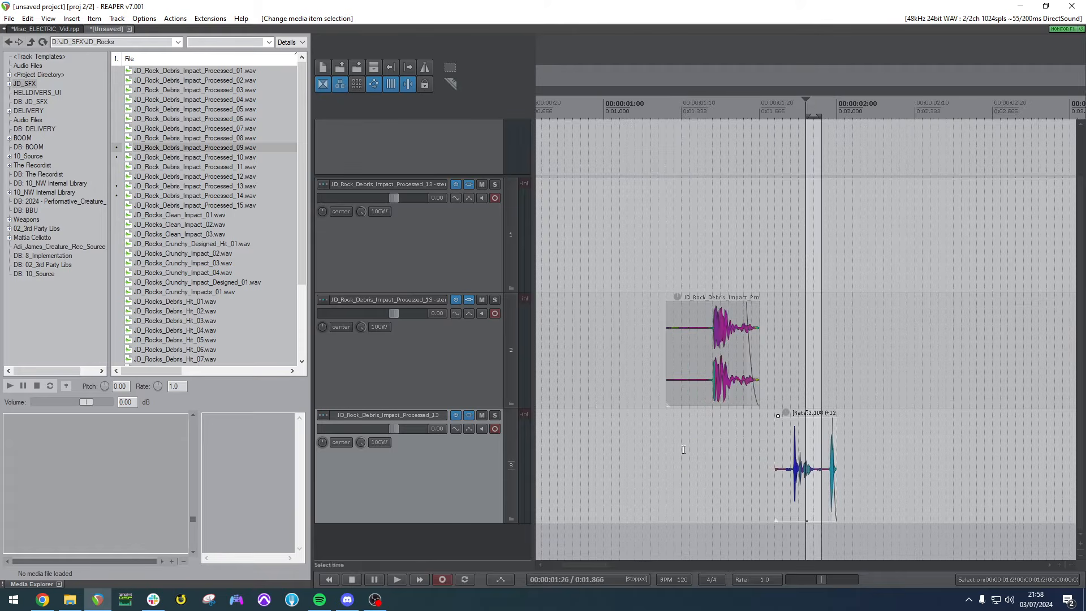
# Split off and mute the lead-in of the second-track impact, and shift the faded impact slightly later.
pyautogui.click(710, 362)
pyautogui.moveTo(678, 354); pyautogui.dragTo(747, 339)
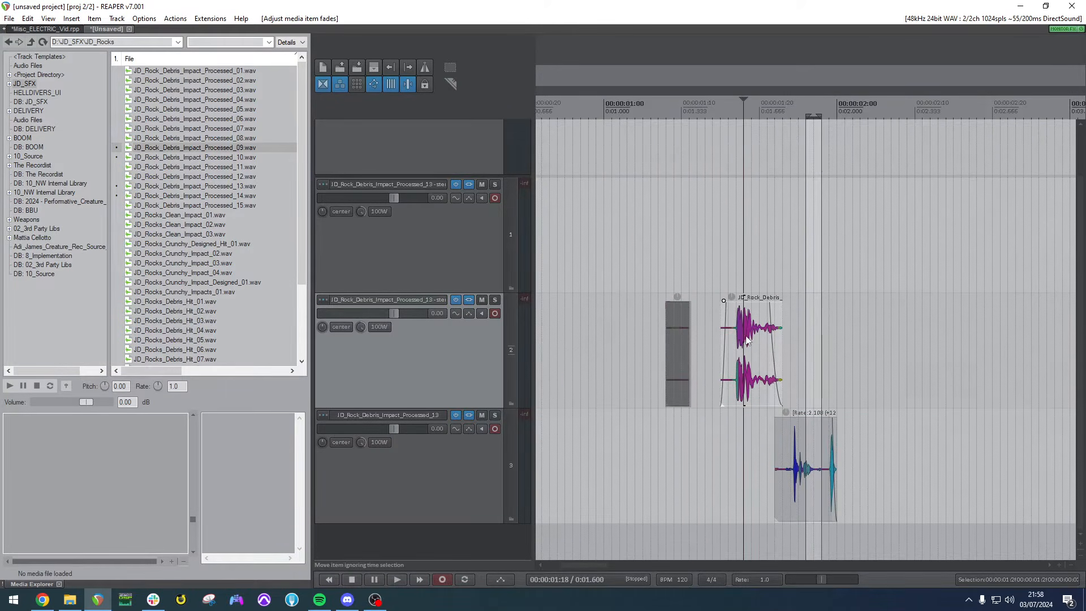
# Make the second-track impact mono at -5.80 dB and time-compress it to a rate of 1.333.
pyautogui.moveTo(742, 300); pyautogui.dragTo(741, 329)
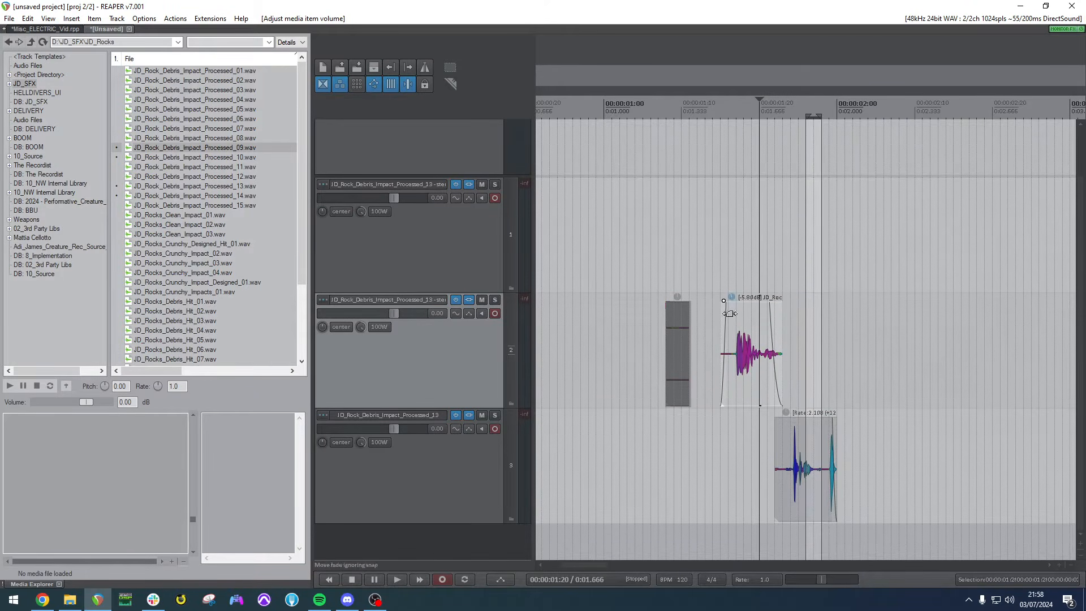
pyautogui.scroll(3, 778, 372)
pyautogui.scroll(4, 778, 372)
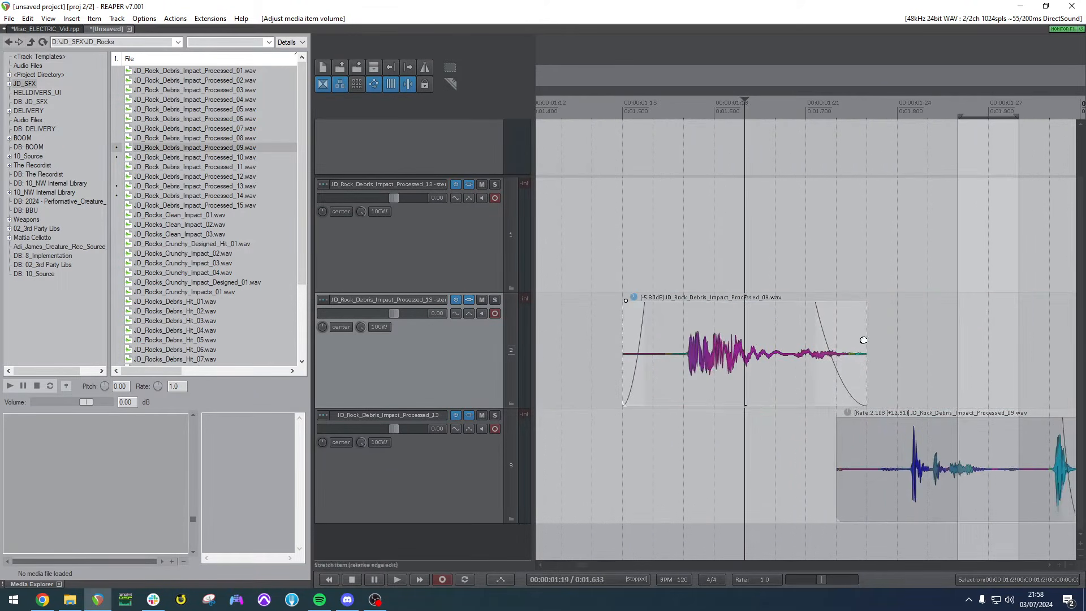
pyautogui.moveTo(863, 340); pyautogui.dragTo(806, 342)
# Add a pitch envelope to the second-track impact that slopes downward from its attack to near the item's end.
pyautogui.press('p')
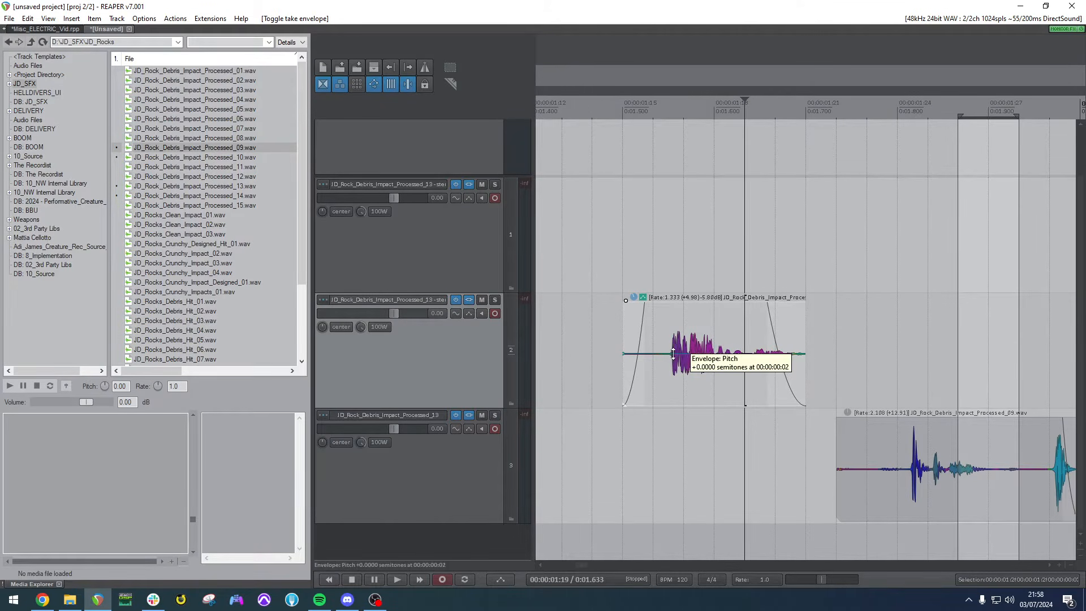
pyautogui.click(677, 358)
pyautogui.moveTo(774, 356); pyautogui.dragTo(775, 399)
# Stretch the third-track item to a rate of 1.533 and cut away its second impact.
pyautogui.scroll(-4, 759, 298)
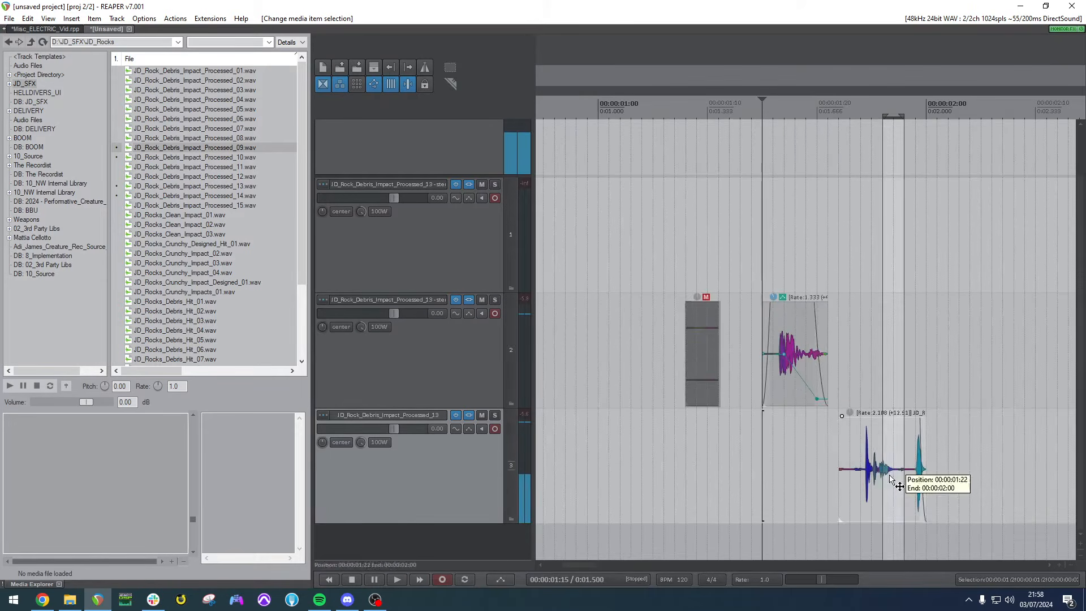
pyautogui.scroll(3, 922, 475)
pyautogui.moveTo(870, 478); pyautogui.dragTo(948, 477)
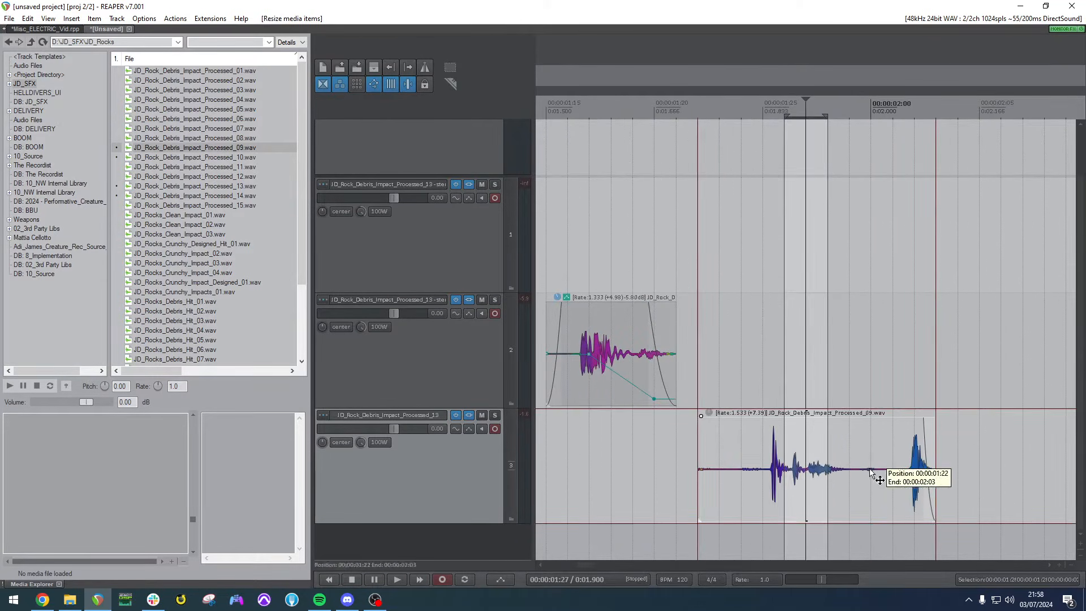
pyautogui.click(876, 476)
pyautogui.press('s')
pyautogui.click(902, 477)
pyautogui.press('Delete')
pyautogui.click(841, 472)
pyautogui.scroll(-3, 841, 472)
pyautogui.moveTo(814, 482); pyautogui.dragTo(755, 401)
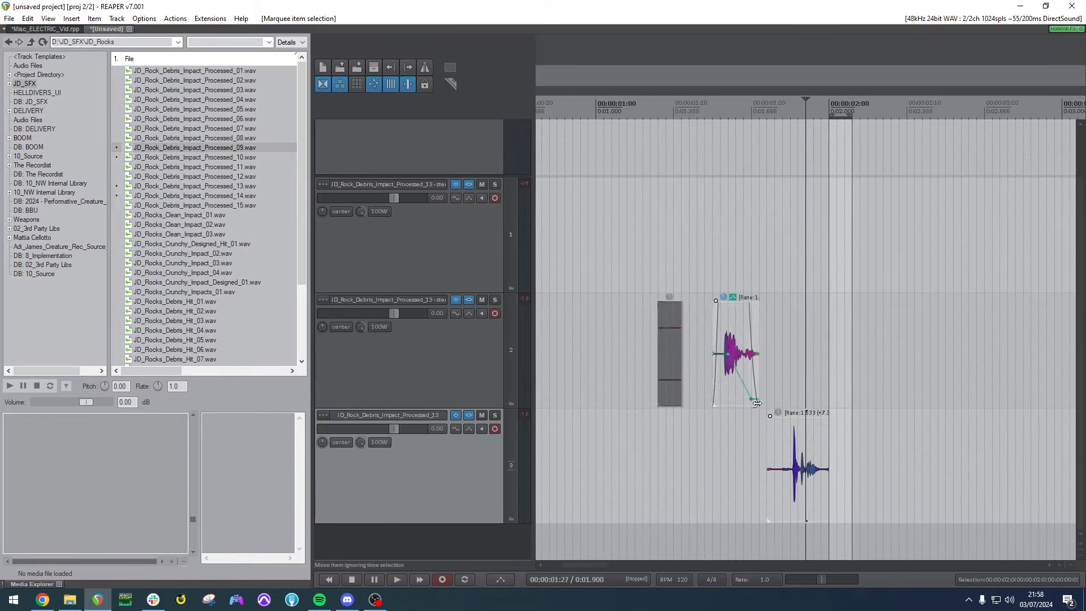
# Split the remaining long second-track item just before its large impact and again after that impact's tail.
pyautogui.scroll(-3, 837, 449)
pyautogui.click(886, 371)
pyautogui.click(906, 349)
pyautogui.press('s')
pyautogui.click(937, 359)
pyautogui.press('s')
pyautogui.hotkey('ctrl', 'z')
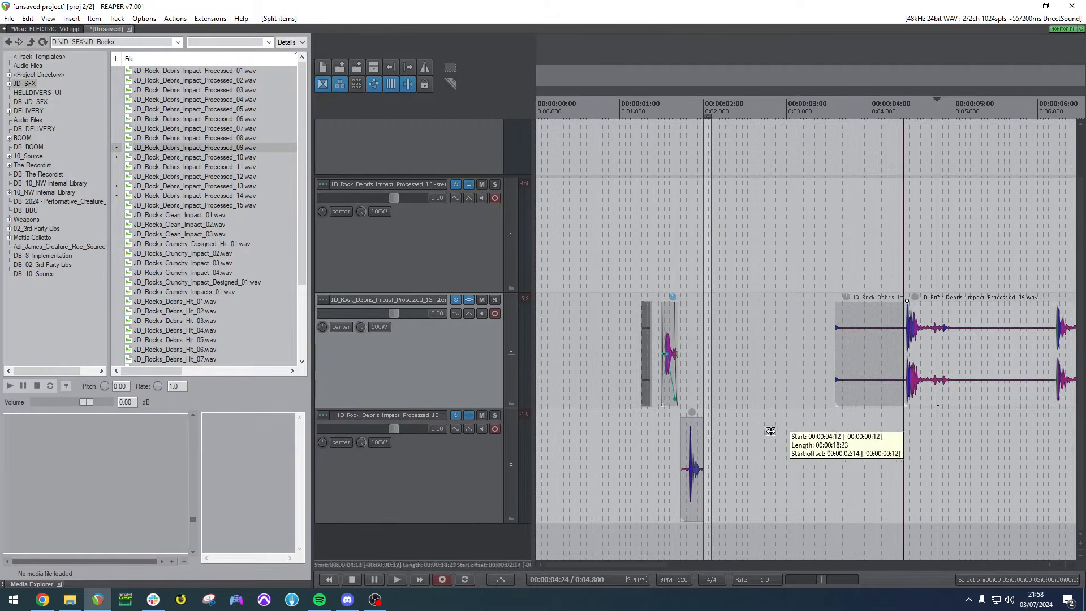
pyautogui.click(927, 362)
pyautogui.click(982, 357)
pyautogui.press('s')
# Place the isolated large impact near the layered items on a new track inserted above the lowest track.
pyautogui.moveTo(917, 364); pyautogui.dragTo(702, 481)
pyautogui.hotkey('ctrl', 't')
pyautogui.scroll(3, 702, 478)
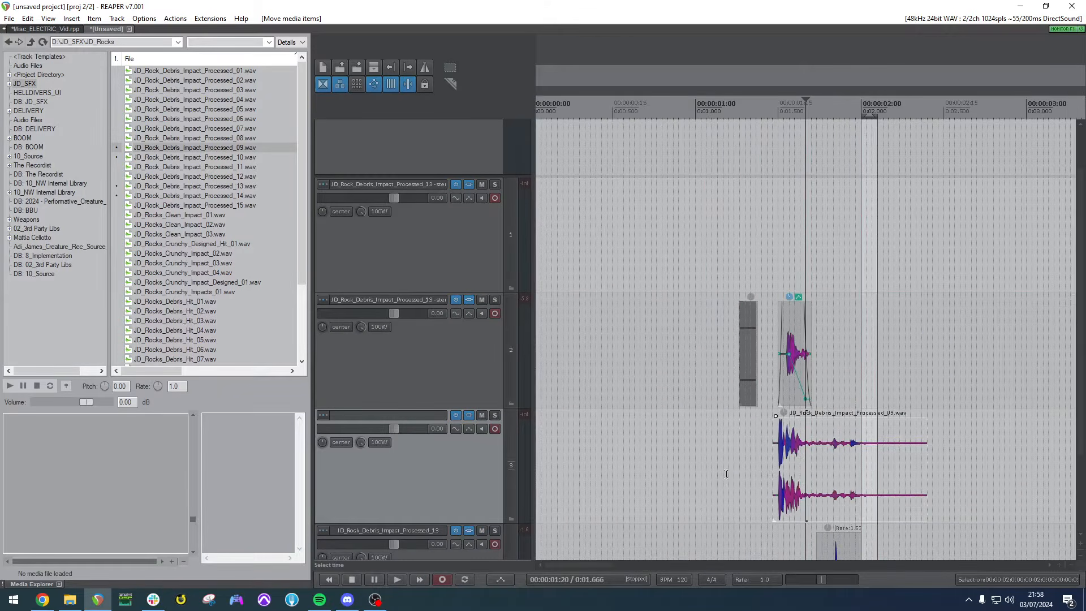
# Cut the tail off the large impact on the new third track and position it just after the second-track impact.
pyautogui.click(834, 465)
pyautogui.press('s')
pyautogui.moveTo(864, 465); pyautogui.dragTo(875, 465)
pyautogui.press('Delete')
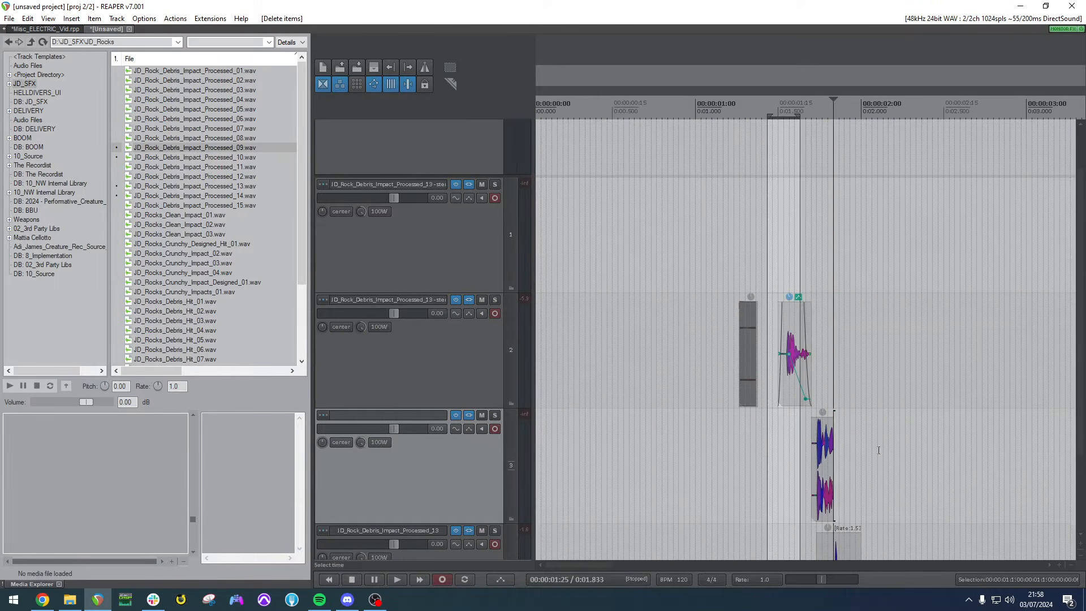
pyautogui.click(878, 449)
# Split the next impact out of the long second-track item and move it to the first track above the other layers.
pyautogui.scroll(-4, 839, 443)
pyautogui.moveTo(934, 351); pyautogui.dragTo(639, 272)
pyautogui.click(945, 346)
pyautogui.press('s')
pyautogui.click(905, 345)
pyautogui.press('s')
pyautogui.click(643, 262)
# Slip the audio contents of the first-track item so its impact falls later within the item.
pyautogui.scroll(-1, 599, 279)
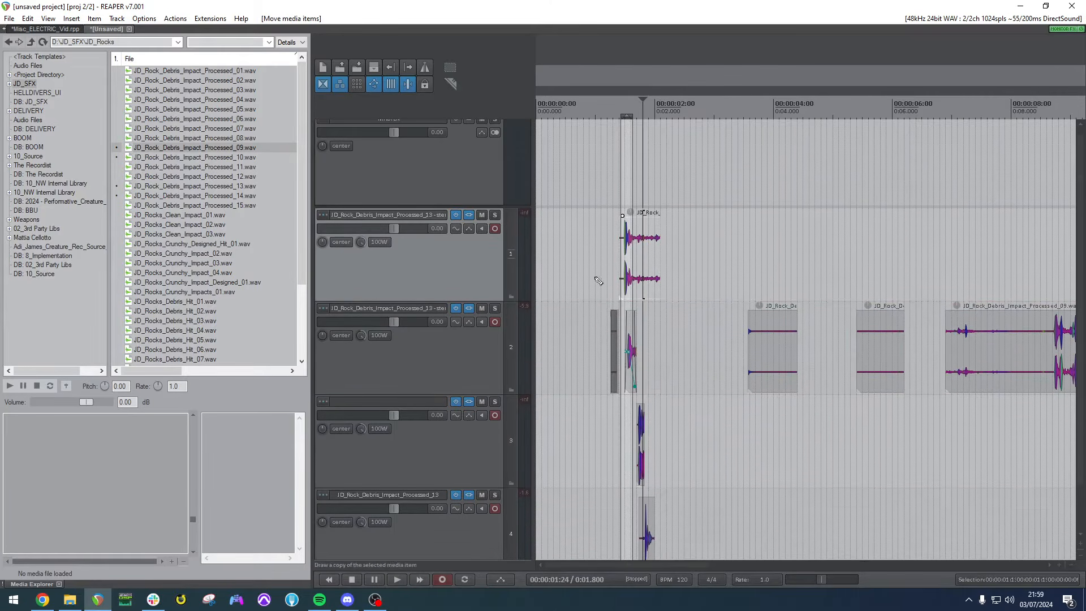
pyautogui.scroll(4, 640, 263)
pyautogui.moveTo(784, 263); pyautogui.dragTo(813, 266)
pyautogui.click(756, 263)
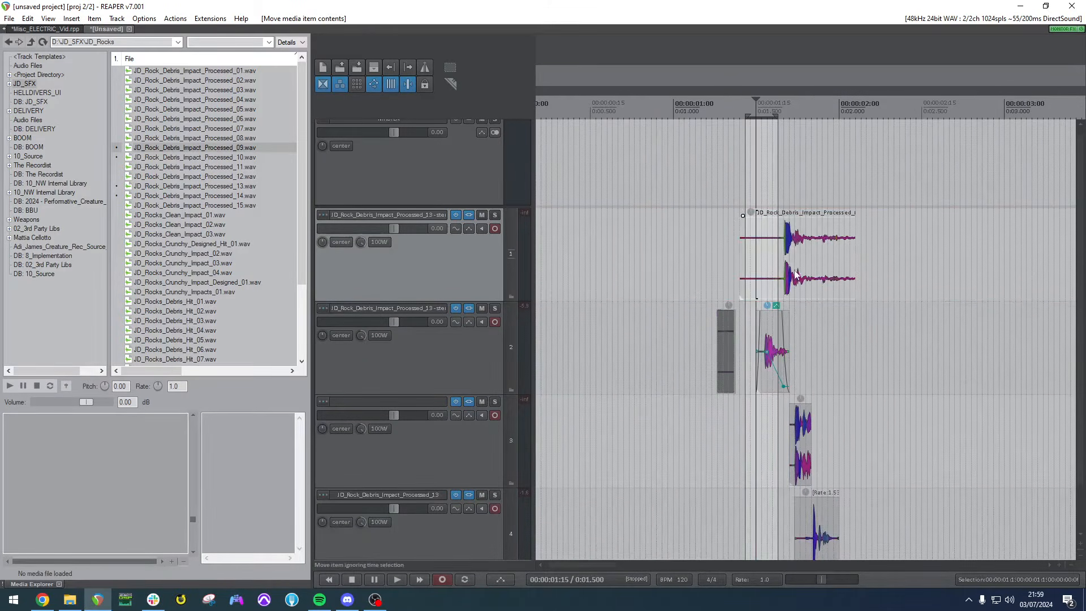
# Trim the tail of the first-track item after its impact and add a fade-out.
pyautogui.click(816, 259)
pyautogui.press('s')
pyautogui.click(833, 255)
pyautogui.press('Delete')
pyautogui.moveTo(813, 224); pyautogui.dragTo(905, 255)
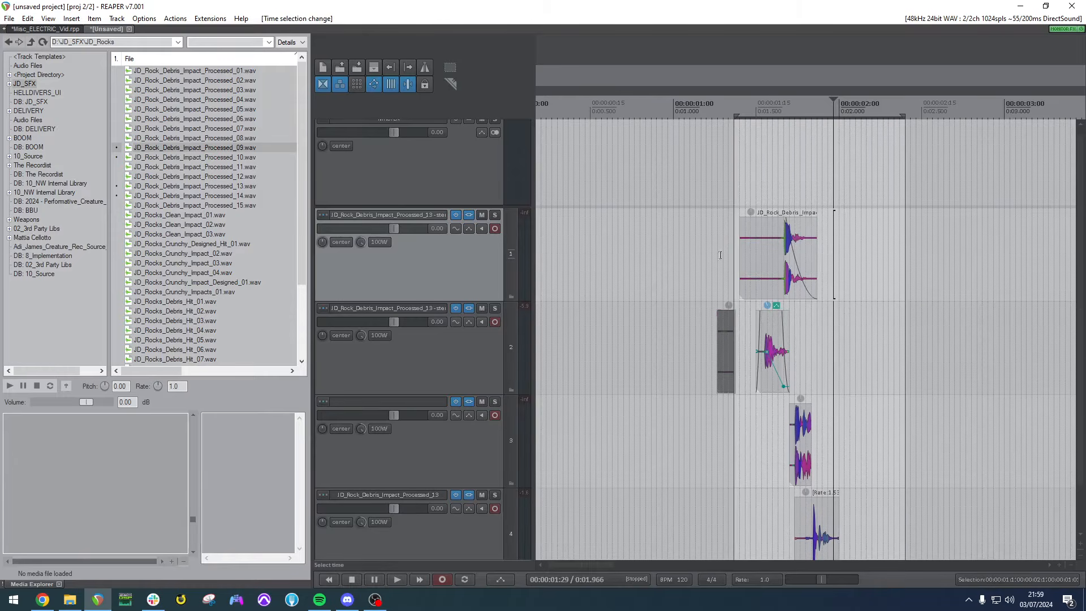
# Play back the four layered impacts from the start of the first-track item.
pyautogui.click(746, 256)
pyautogui.press('space')
pyautogui.press('space')
pyautogui.scroll(-2, 792, 333)
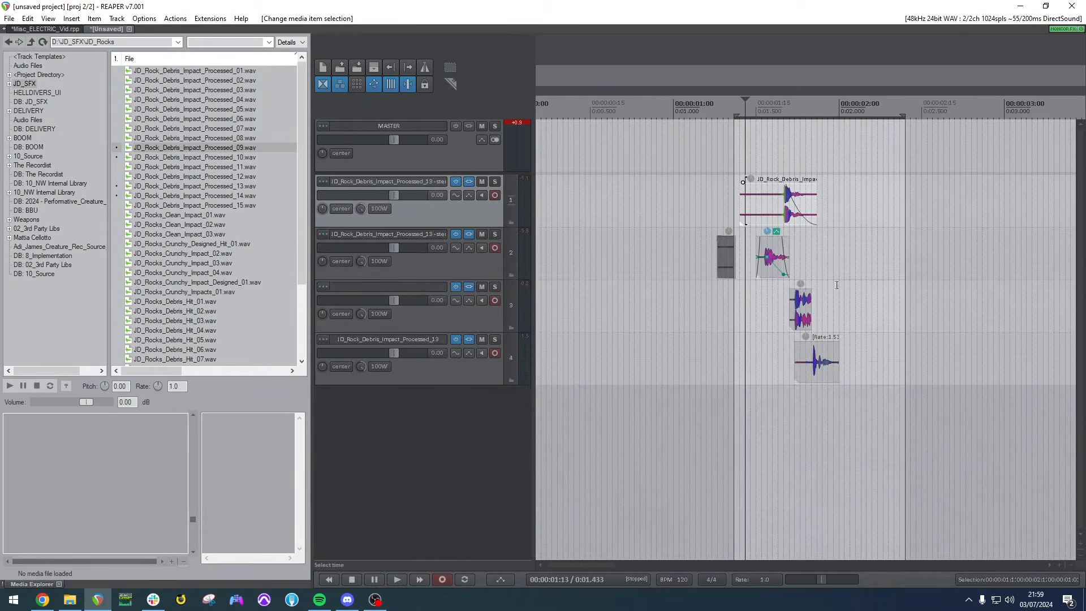
# Insert a new track at the top of the track list and nest the four impact tracks inside it as a folder.
pyautogui.scroll(-3, 815, 305)
pyautogui.hotkey('ctrl', 't')
pyautogui.moveTo(455, 277)
pyautogui.mouseDown()
pyautogui.moveTo(454, 248)
pyautogui.moveTo(455, 274)
pyautogui.mouseUp()
pyautogui.moveTo(456, 263); pyautogui.dragTo(458, 179)
pyautogui.click(461, 260)
pyautogui.keyDown('shift'); pyautogui.click(473, 428); pyautogui.keyUp('shift')
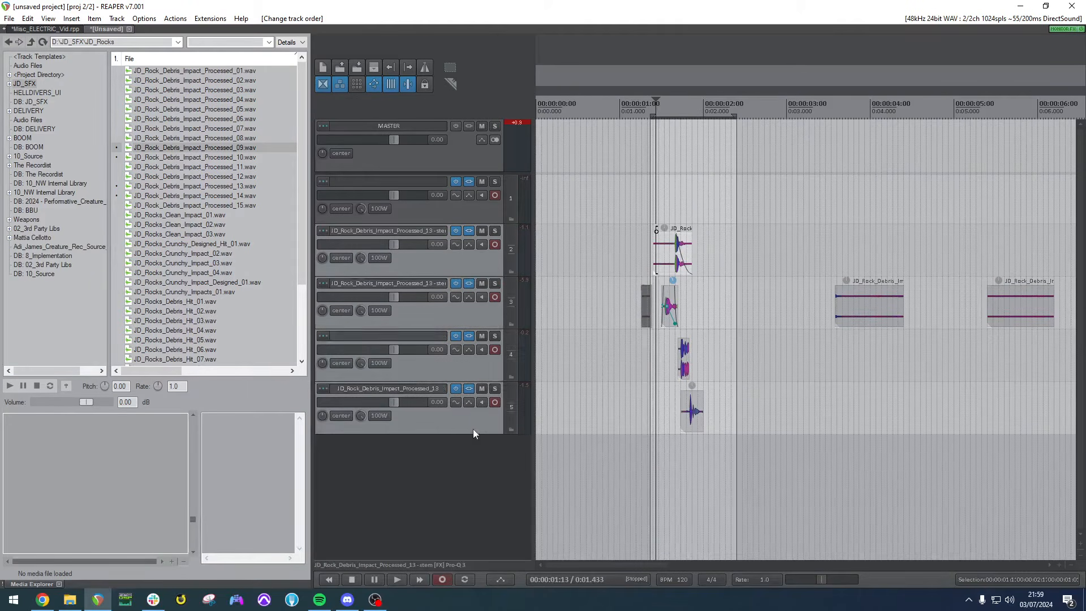
pyautogui.moveTo(348, 233); pyautogui.dragTo(362, 210)
# Select the layered items on all four impact tracks and set the loop points to their span.
pyautogui.click(687, 255)
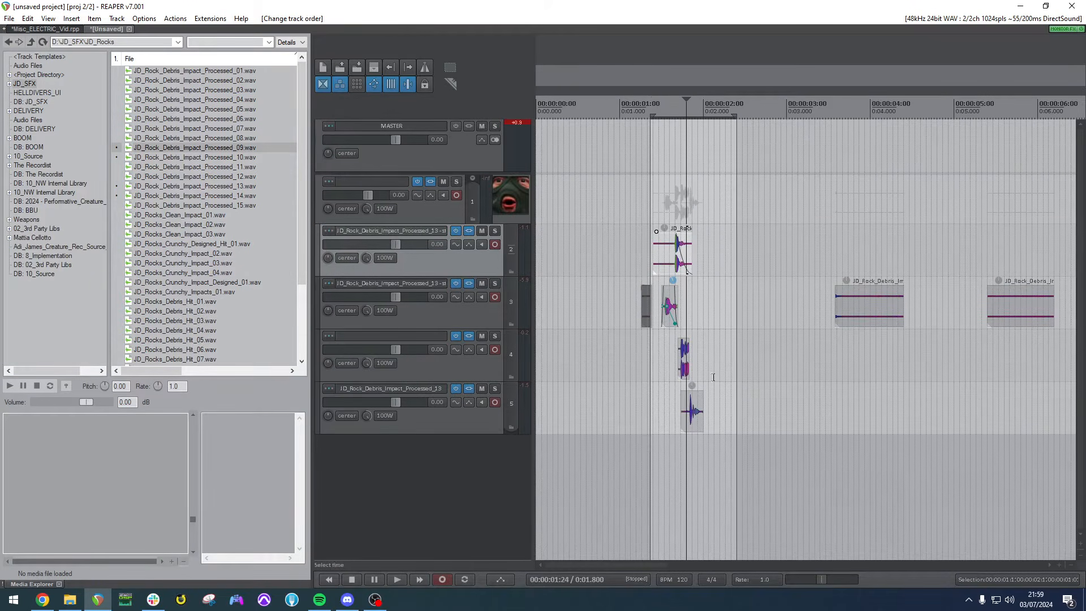
pyautogui.moveTo(712, 379); pyautogui.dragTo(655, 237)
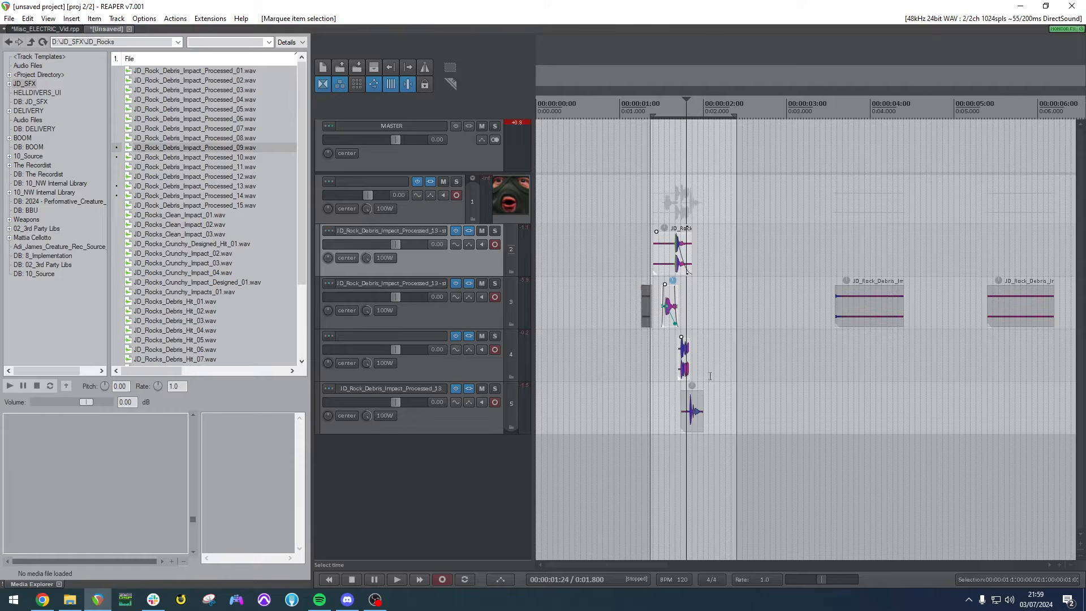
pyautogui.moveTo(723, 412); pyautogui.dragTo(652, 239)
pyautogui.hotkey('ctrl', 'l')
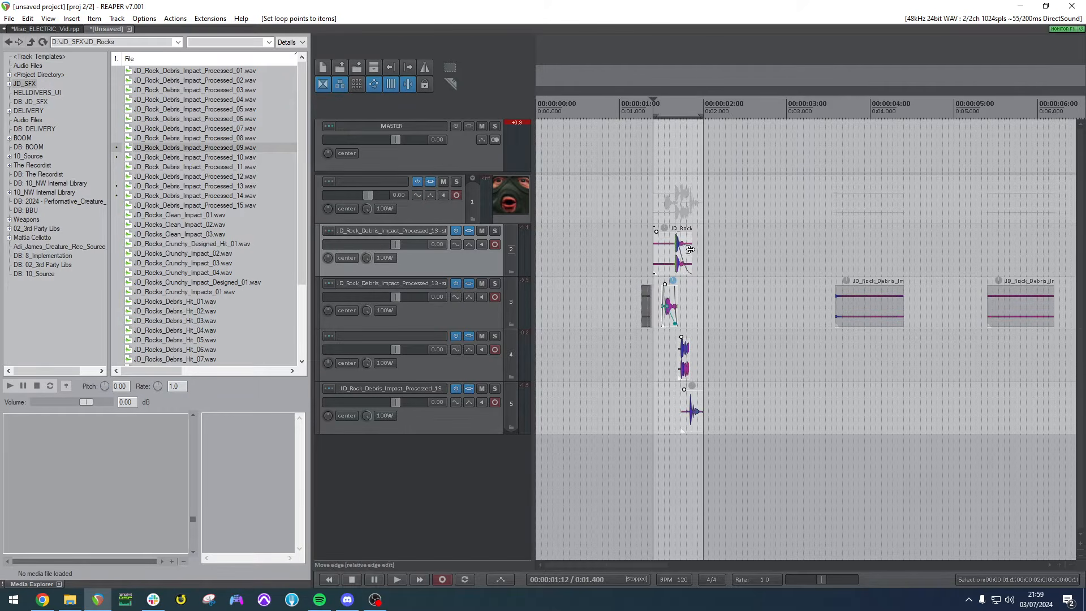
# Open LKC Variator, compare formulas 1 and 4, and load formula 1.
pyautogui.press('v')
pyautogui.moveTo(600, 84); pyautogui.dragTo(420, 83)
pyautogui.click(370, 145)
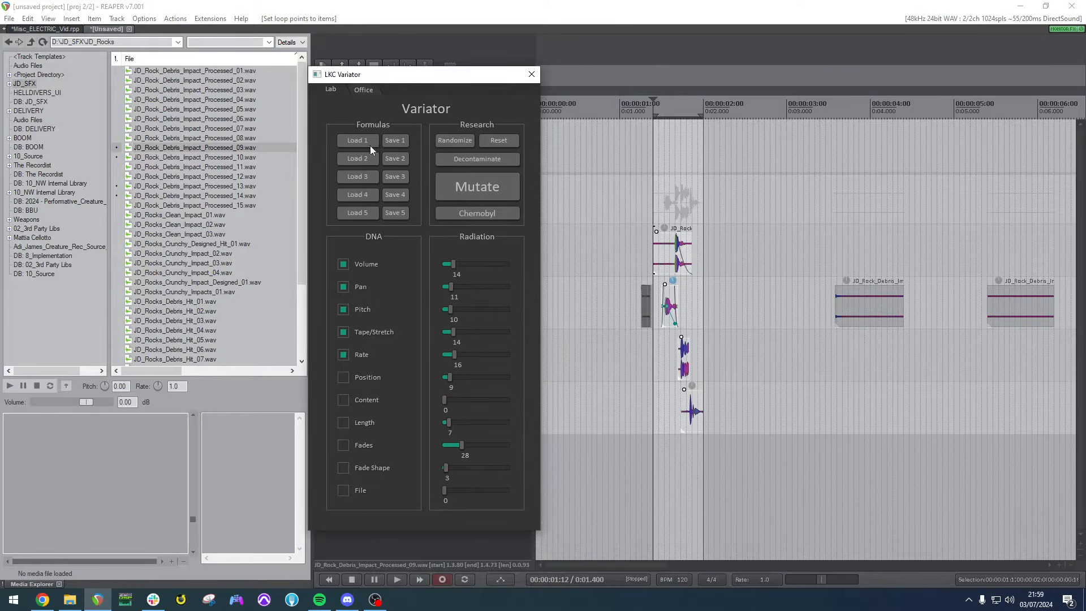
pyautogui.click(366, 197)
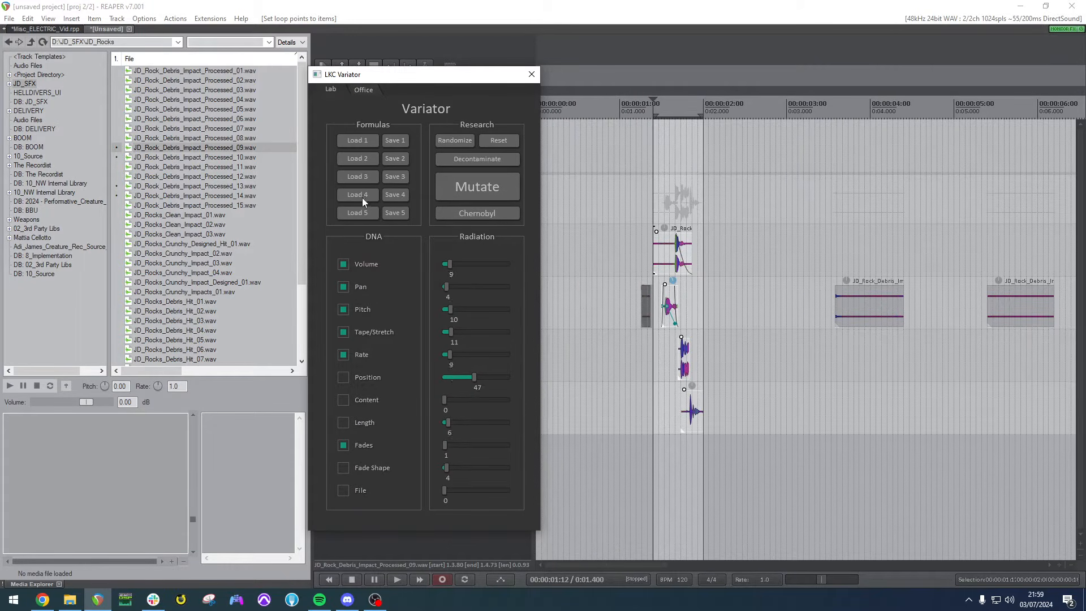
pyautogui.click(364, 143)
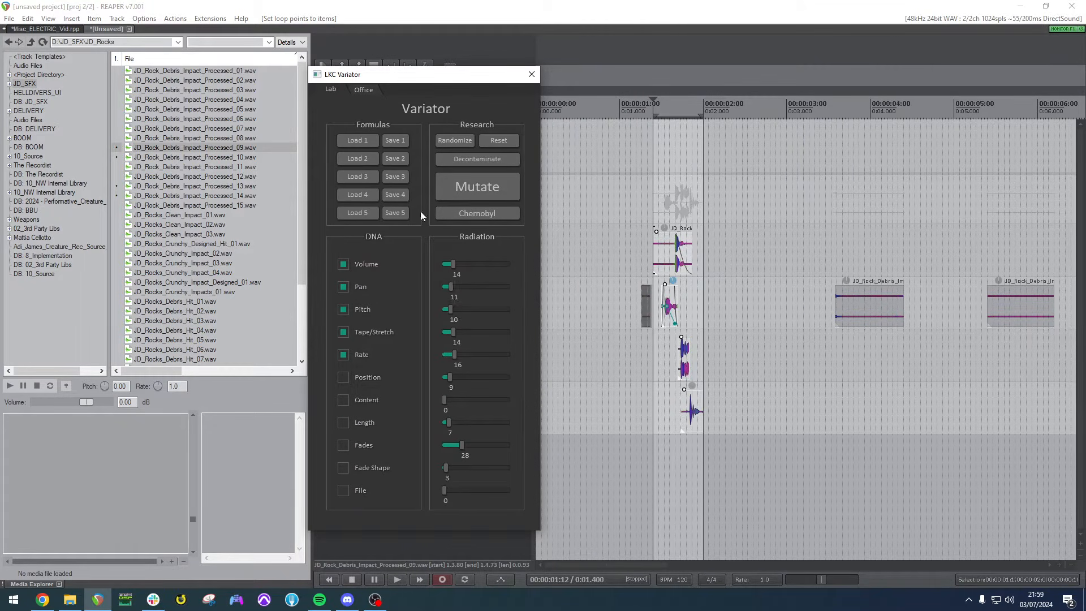
# Split the uppermost impact item at its attack and delete the silent lead-in.
pyautogui.scroll(4, 743, 292)
pyautogui.click(874, 258)
pyautogui.press('s')
pyautogui.click(854, 253)
pyautogui.press('Delete')
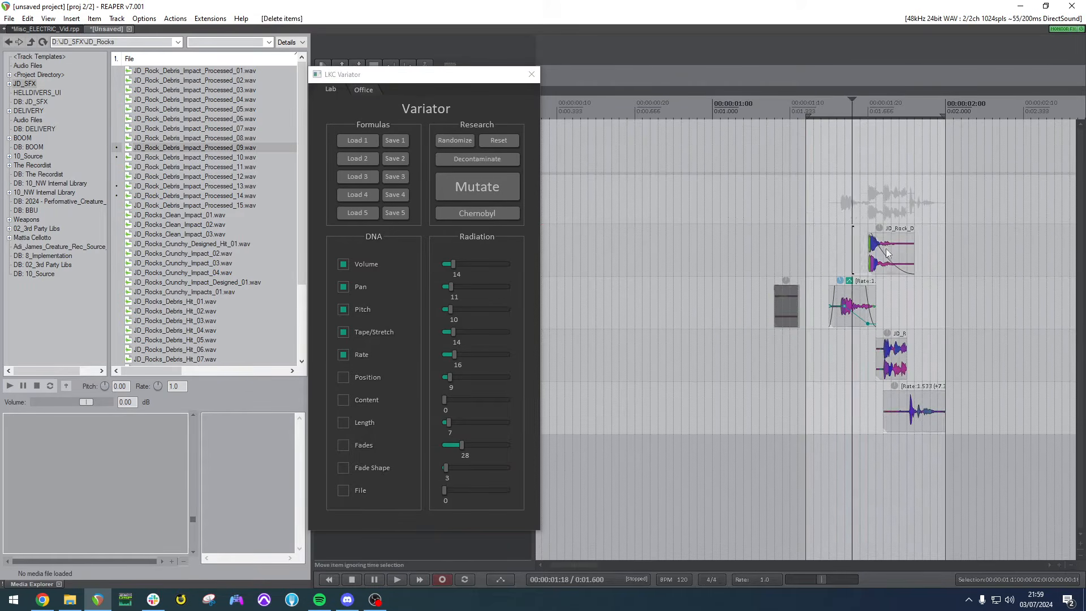
# Split the lowest track's impact item just before its attack and delete the part in front.
pyautogui.click(893, 254)
pyautogui.scroll(3, 903, 262)
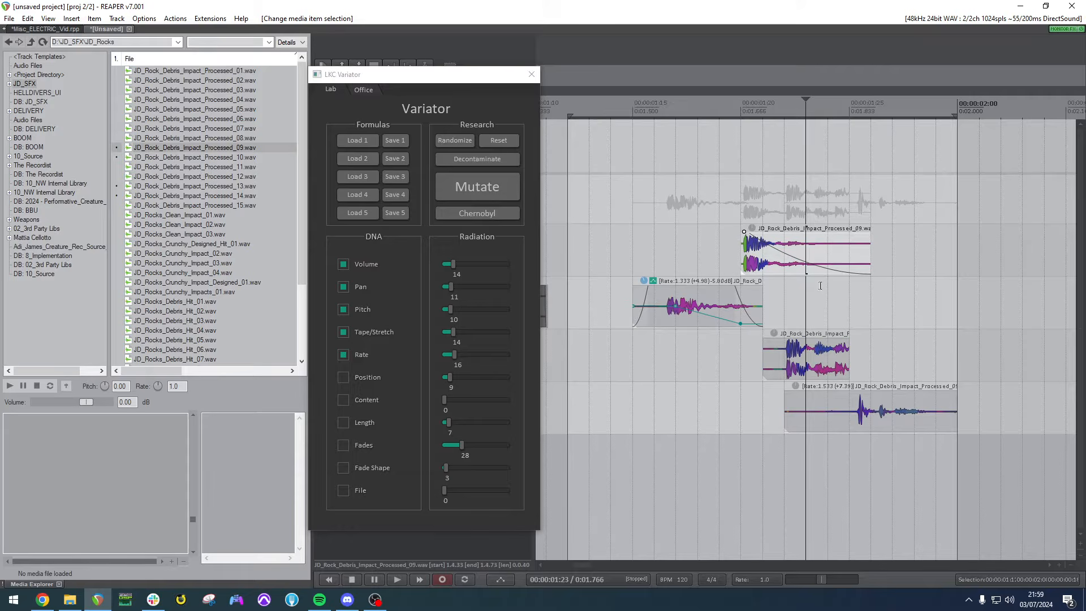
pyautogui.click(850, 424)
pyautogui.press('s')
pyautogui.click(825, 423)
pyautogui.press('Delete')
# Select the four trimmed impact items and set the loop points to their span.
pyautogui.click(869, 428)
pyautogui.moveTo(905, 424); pyautogui.dragTo(682, 231)
pyautogui.click(477, 215)
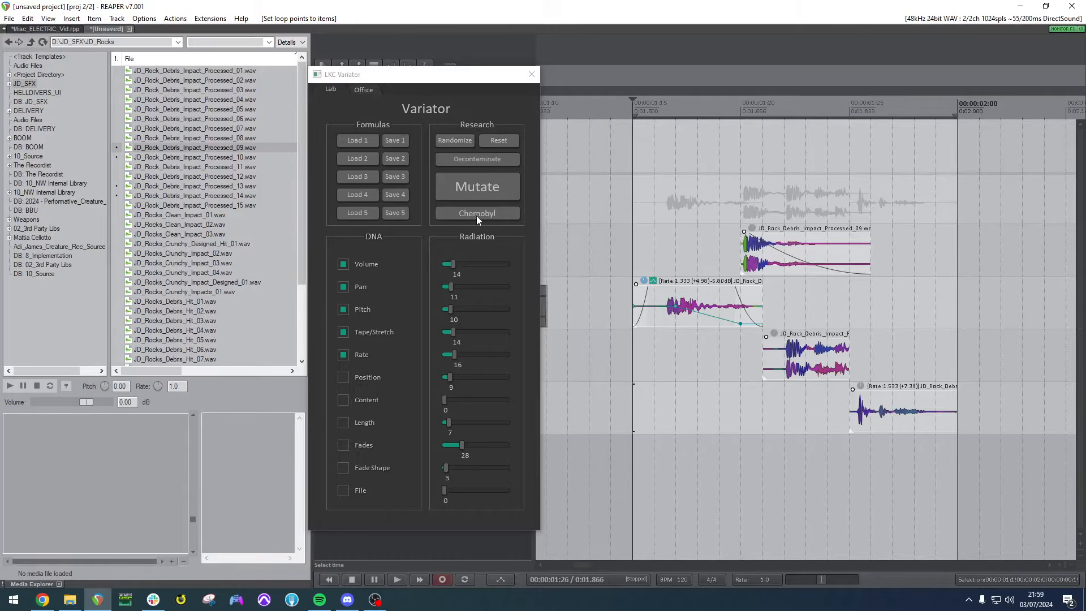
# Play the trimmed impact layers from just before the earliest item.
pyautogui.click(677, 249)
pyautogui.click(591, 249)
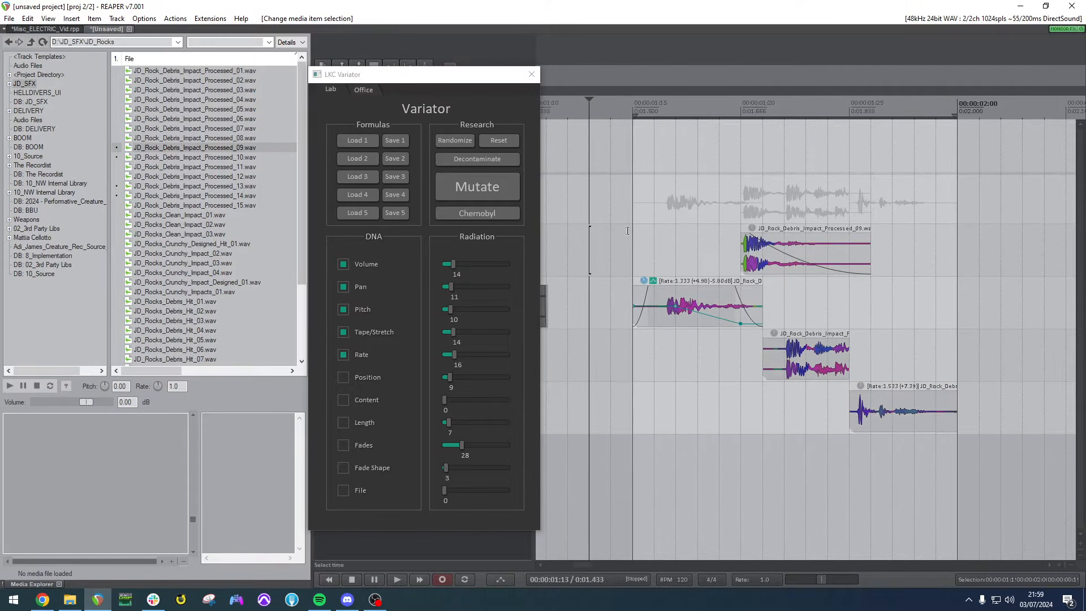
pyautogui.press('space')
pyautogui.press('space')
# Mutate the four impact items three times with LKC Variator and play back the variations.
pyautogui.moveTo(891, 408); pyautogui.dragTo(648, 186)
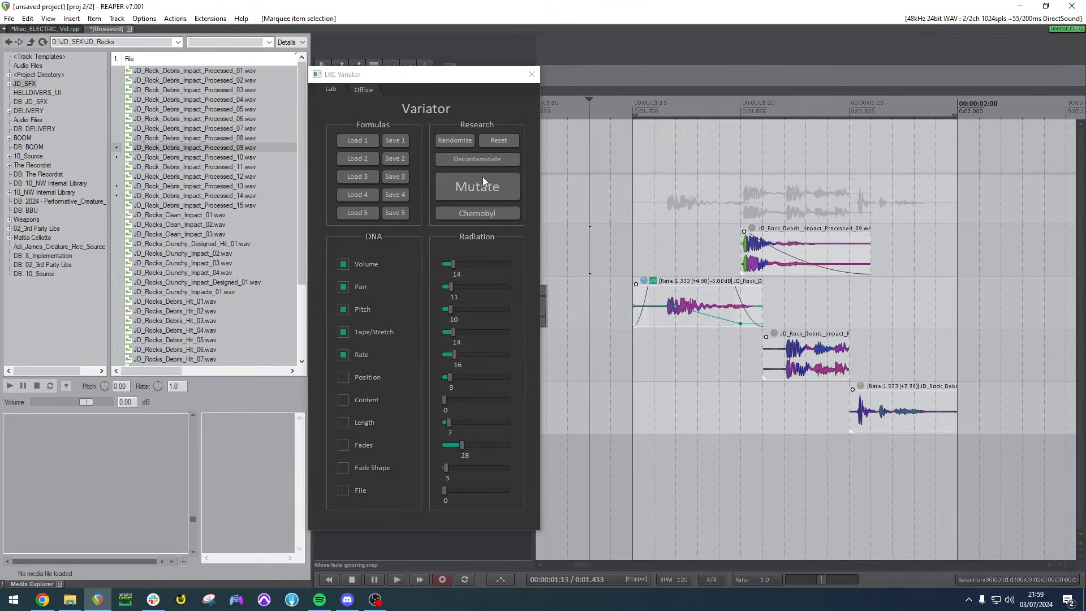
pyautogui.click(483, 178)
pyautogui.press('space')
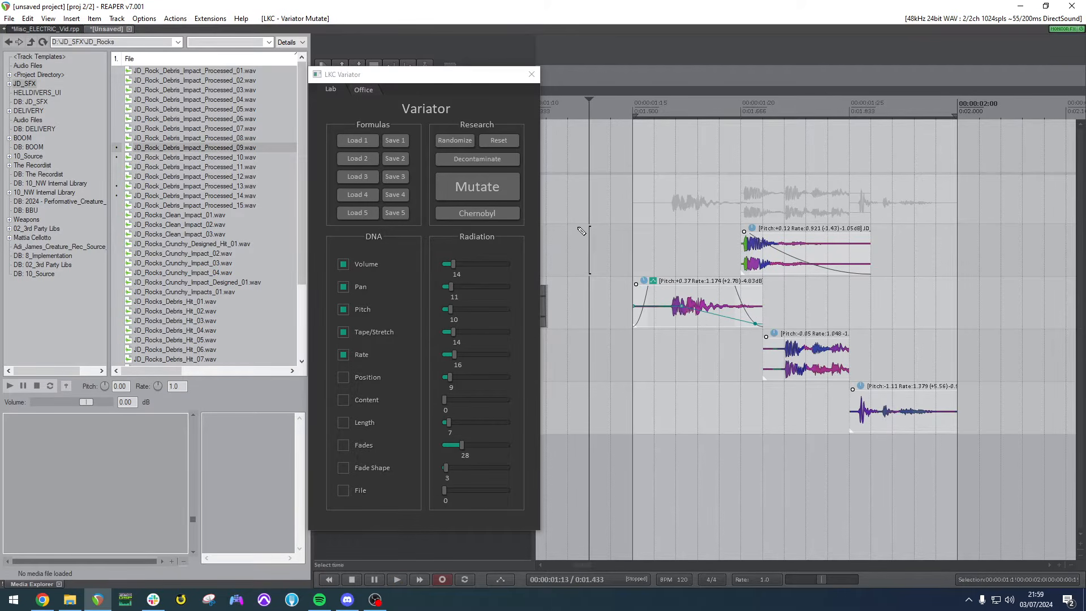
pyautogui.click(481, 191)
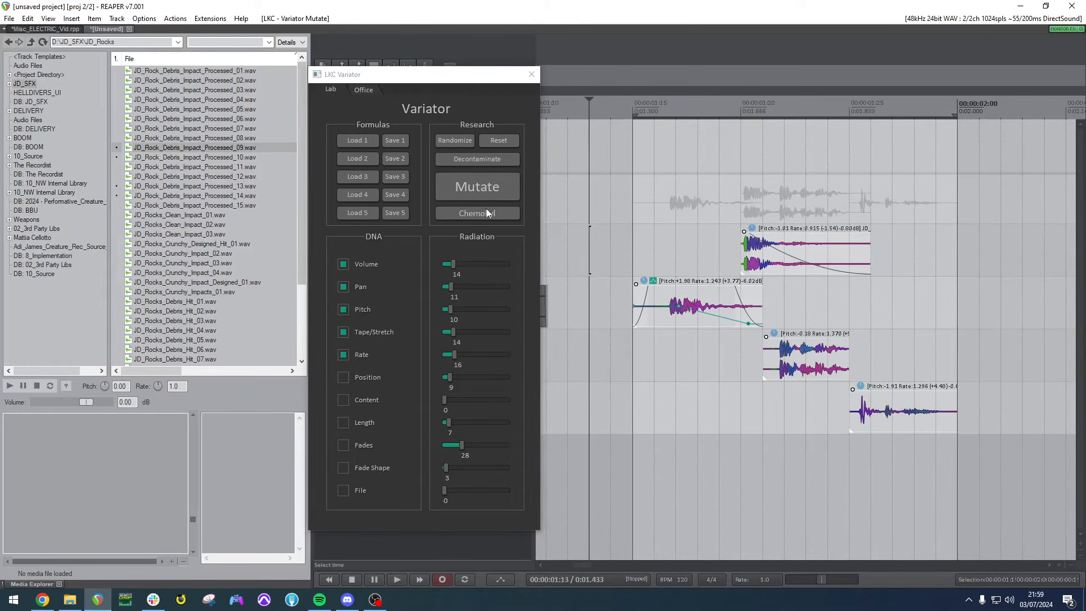
pyautogui.click(489, 190)
pyautogui.press('space')
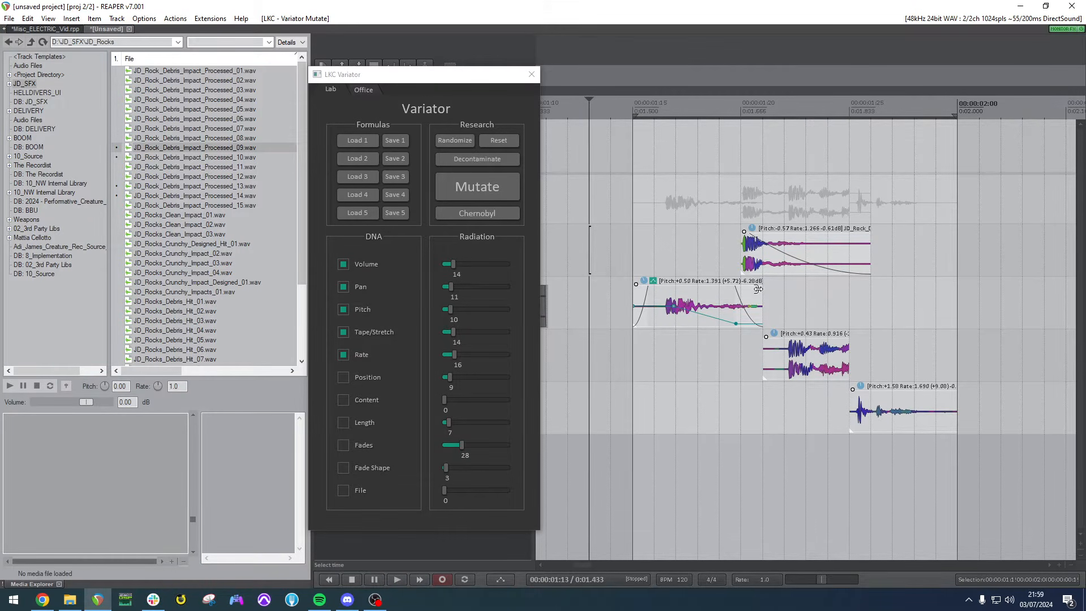
pyautogui.scroll(-5, 772, 270)
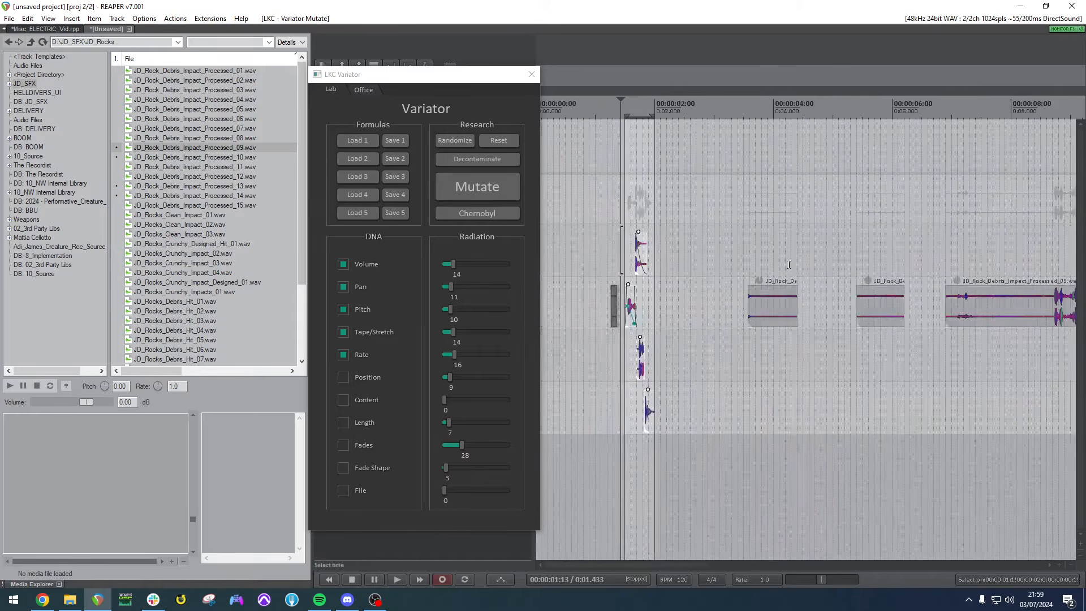
# Duplicate the four-item impact stack three times along the timeline and delete the leftover item just after the copies.
pyautogui.moveTo(633, 235); pyautogui.dragTo(744, 247)
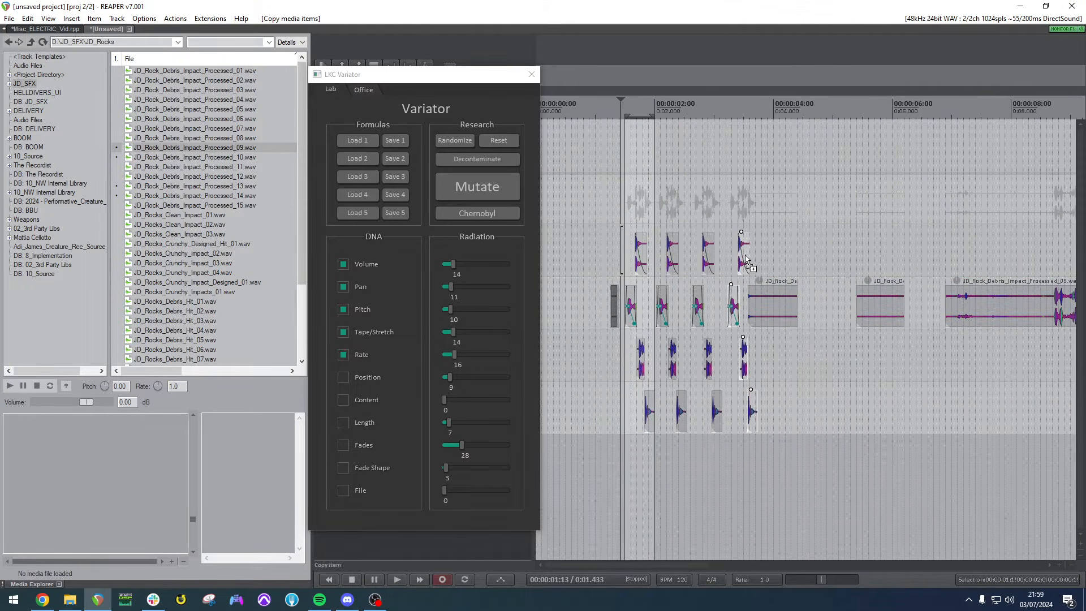
pyautogui.click(774, 306)
pyautogui.press('Delete')
# Select the three copied impact stacks and mutate them with LKC Variator.
pyautogui.click(761, 356)
pyautogui.moveTo(794, 438); pyautogui.dragTo(654, 222)
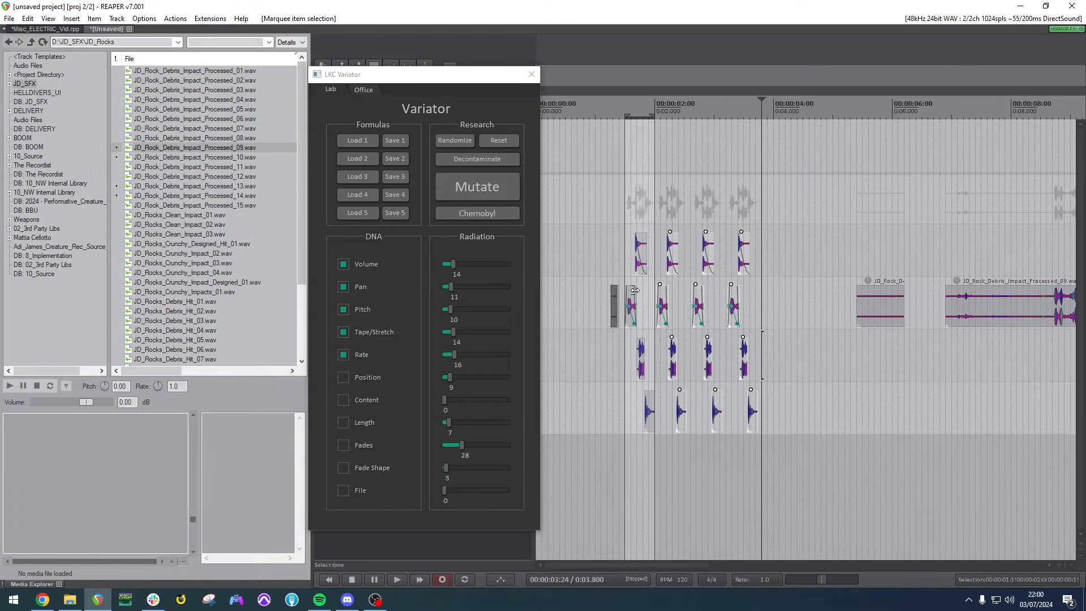
pyautogui.click(485, 192)
# Examine the mutated impact stacks one by one up close, comparing the pitch, rate and fade changes on each track.
pyautogui.click(673, 246)
pyautogui.scroll(2, 673, 246)
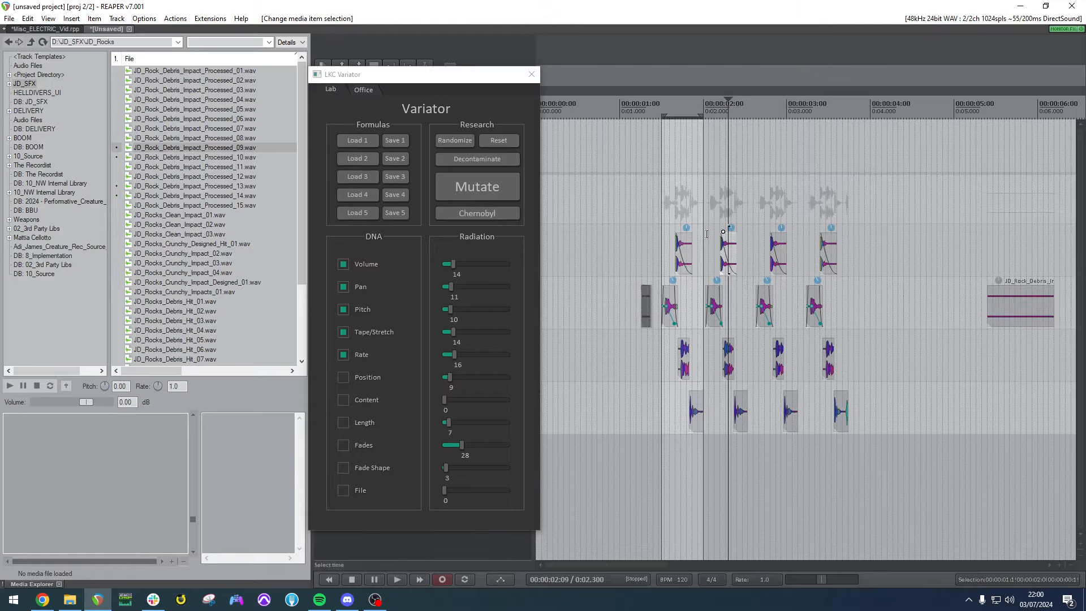
pyautogui.moveTo(723, 226); pyautogui.dragTo(748, 439)
pyautogui.moveTo(774, 215); pyautogui.dragTo(796, 444)
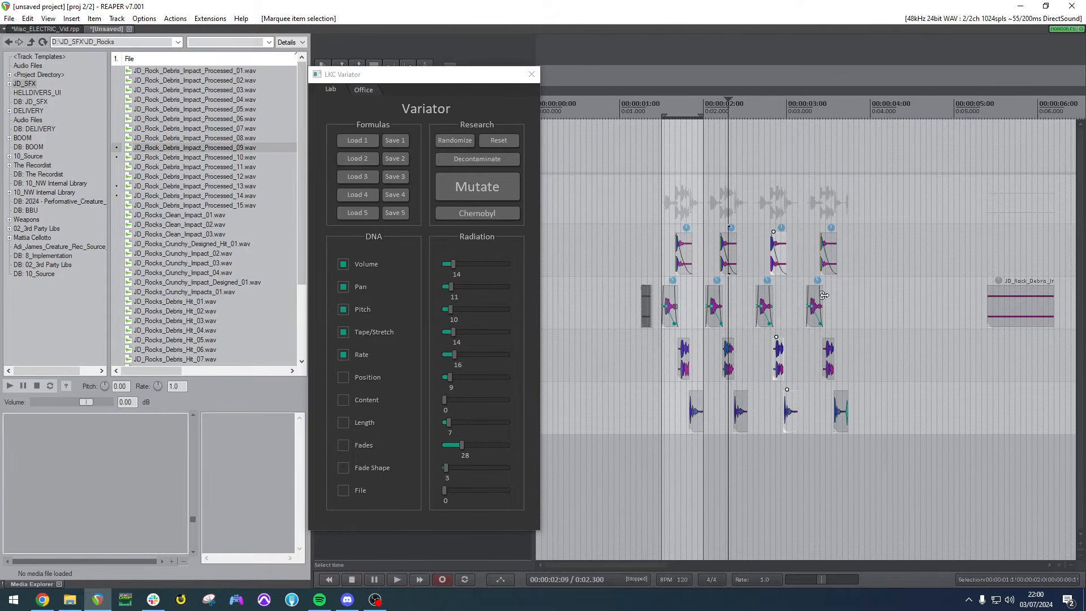
pyautogui.click(825, 295)
pyautogui.scroll(2, 824, 295)
pyautogui.scroll(2, 954, 288)
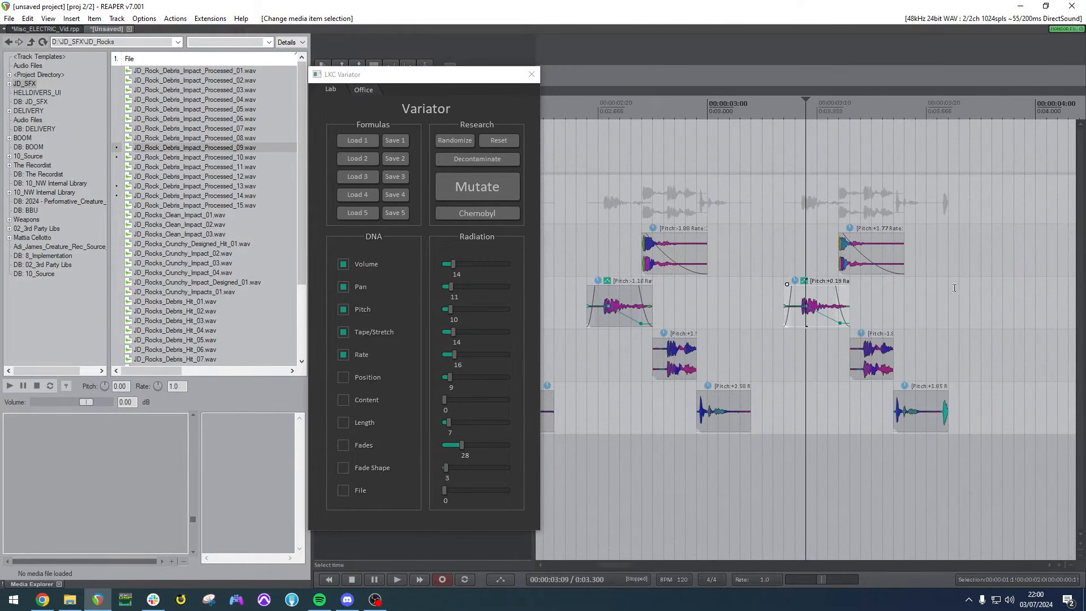
pyautogui.scroll(-2, 829, 300)
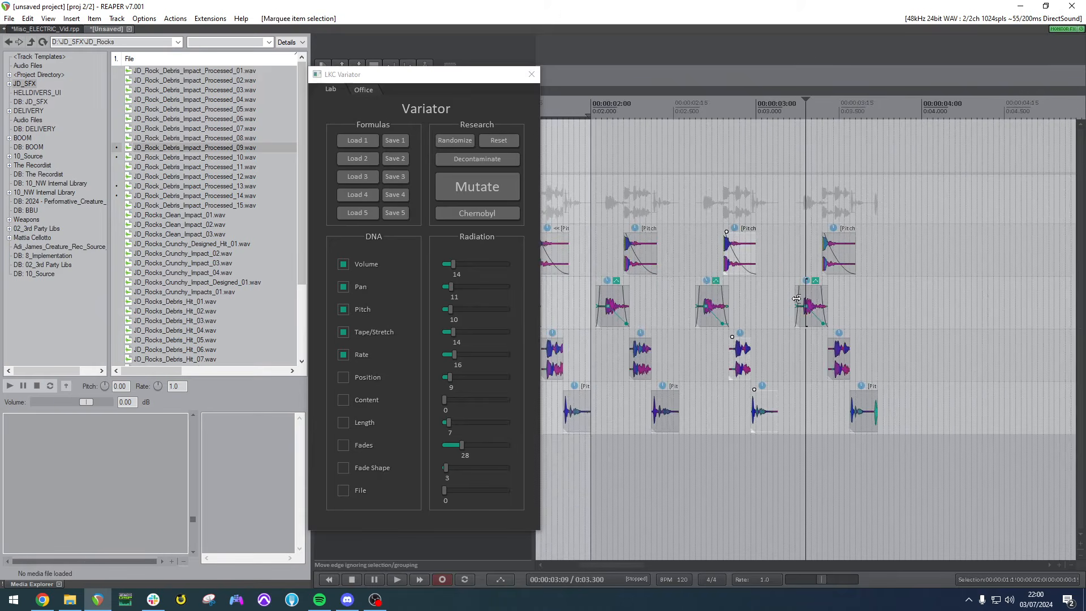
pyautogui.scroll(-4, 771, 423)
pyautogui.click(771, 424)
pyautogui.scroll(2, 771, 423)
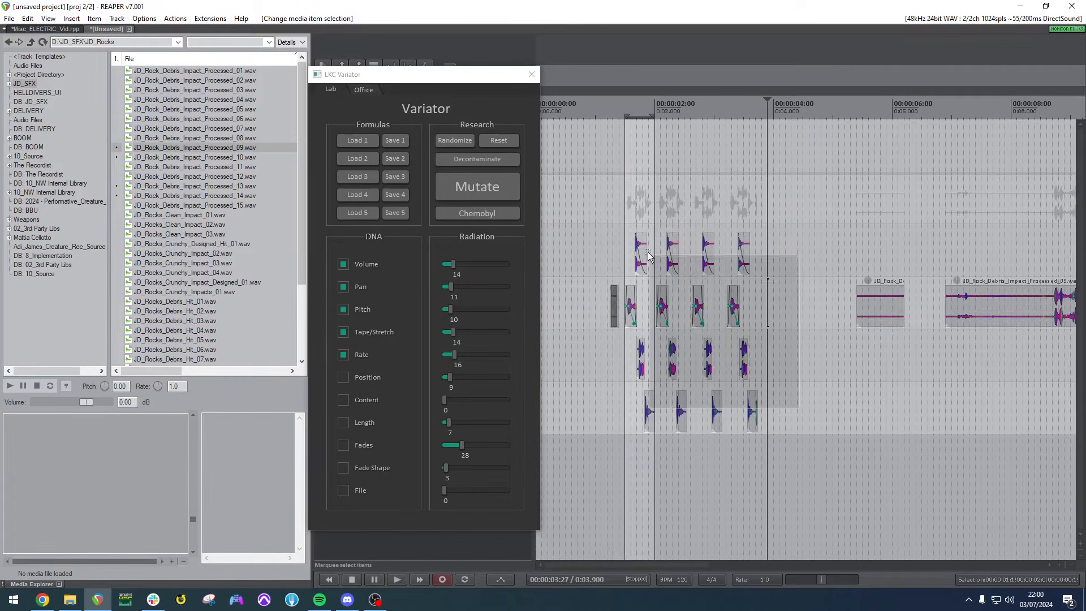
pyautogui.click(686, 338)
pyautogui.scroll(1, 697, 339)
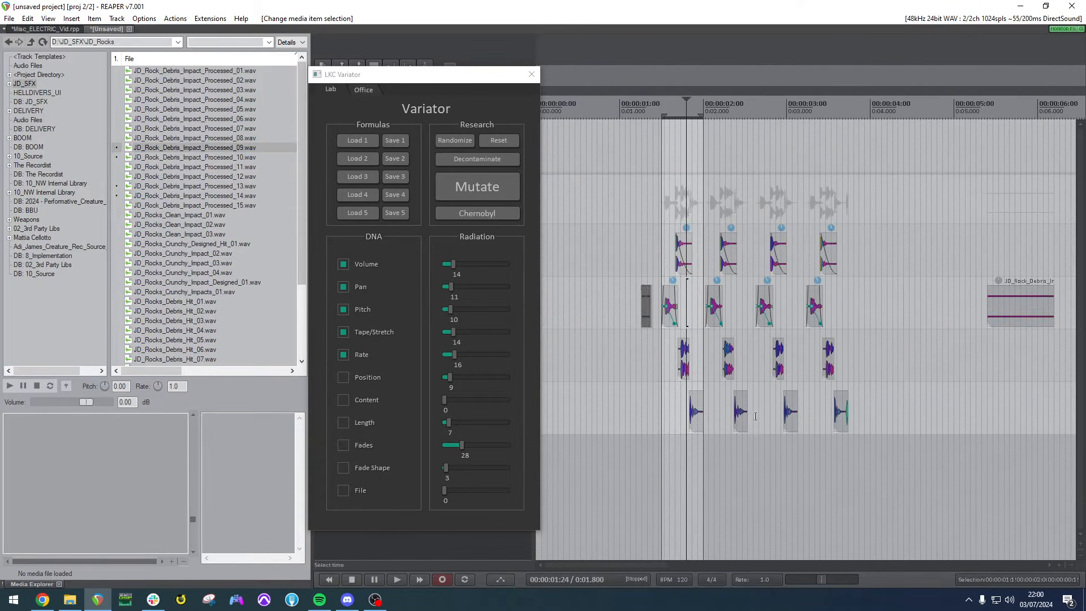
pyautogui.moveTo(755, 416); pyautogui.dragTo(706, 234)
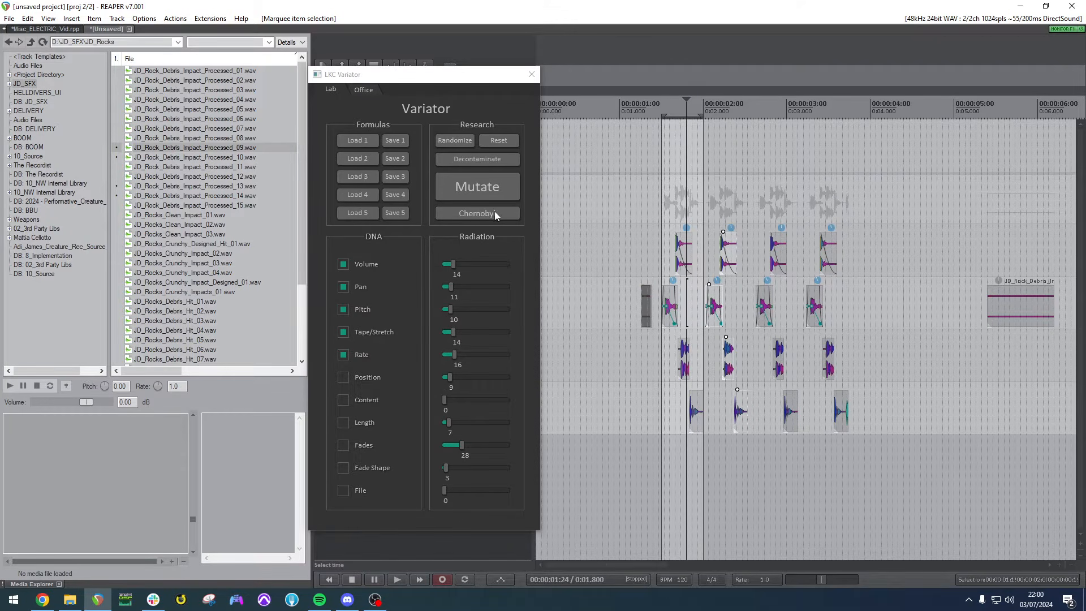
pyautogui.click(800, 227)
pyautogui.scroll(2, 801, 226)
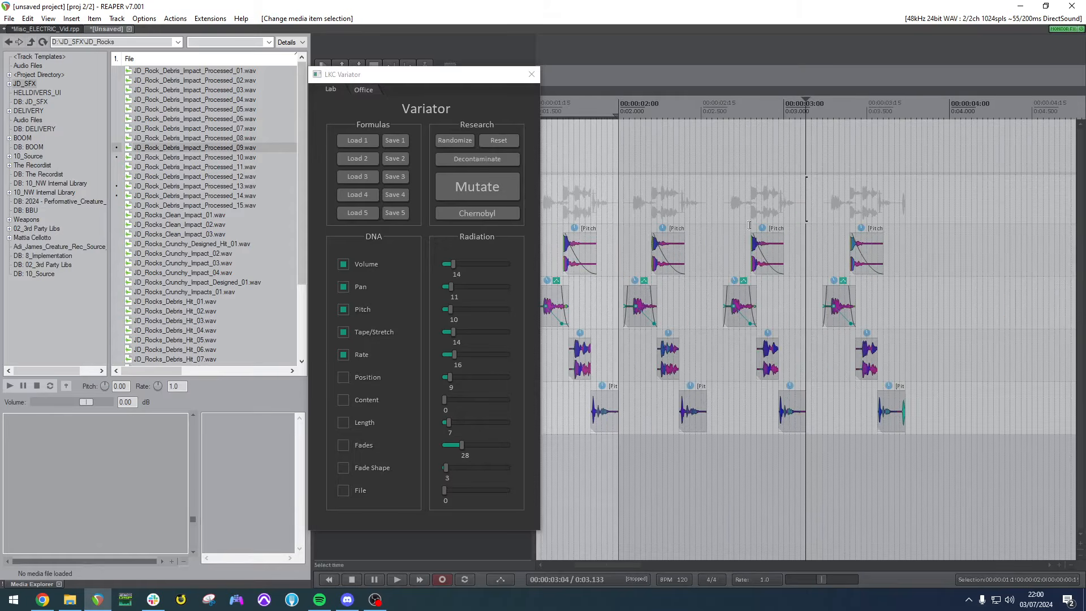
pyautogui.keyDown('ctrl'); pyautogui.scroll(-3, 733, 196); pyautogui.keyUp('ctrl')
pyautogui.click(732, 197)
pyautogui.keyDown('ctrl'); pyautogui.scroll(4, 733, 197); pyautogui.keyUp('ctrl')
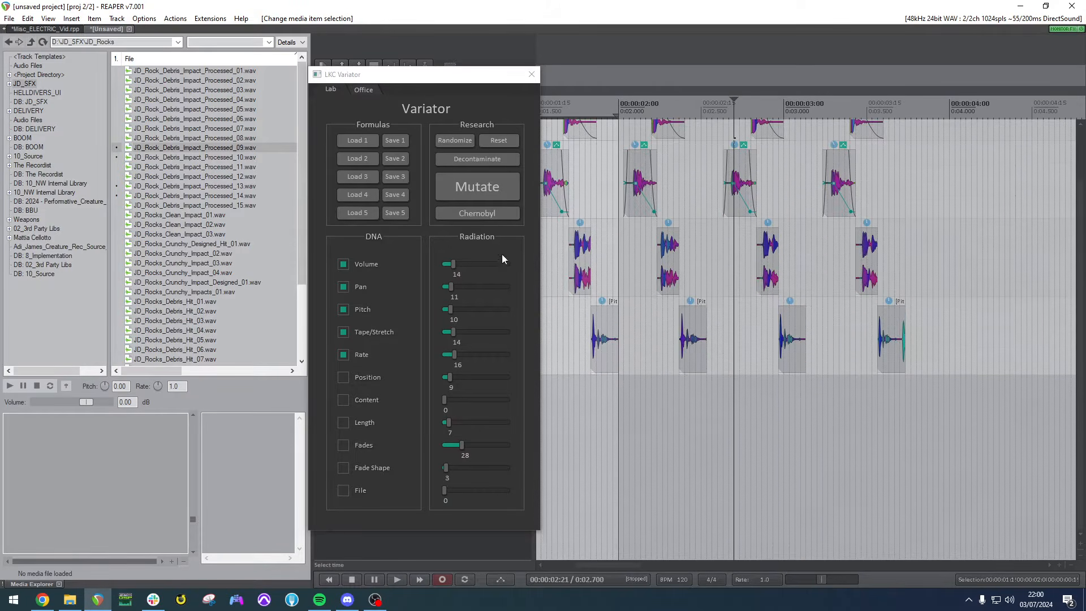
# Delete all the rock impact items from the timeline and close LKC Variator.
pyautogui.moveTo(439, 75); pyautogui.dragTo(302, 76)
pyautogui.scroll(2, 457, 233)
pyautogui.click(729, 414)
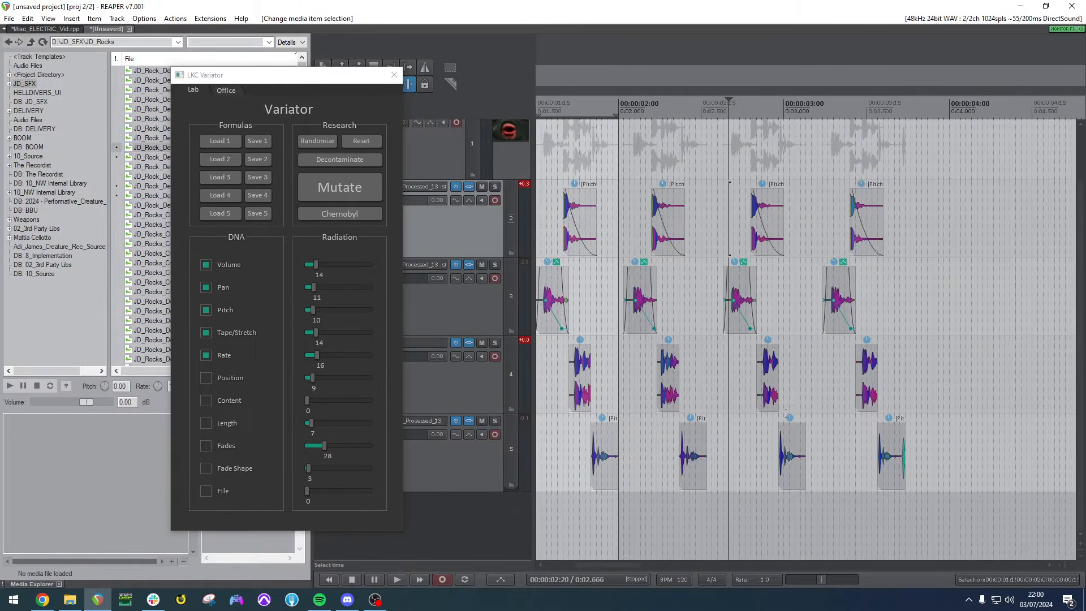
pyautogui.moveTo(888, 489); pyautogui.dragTo(467, 177)
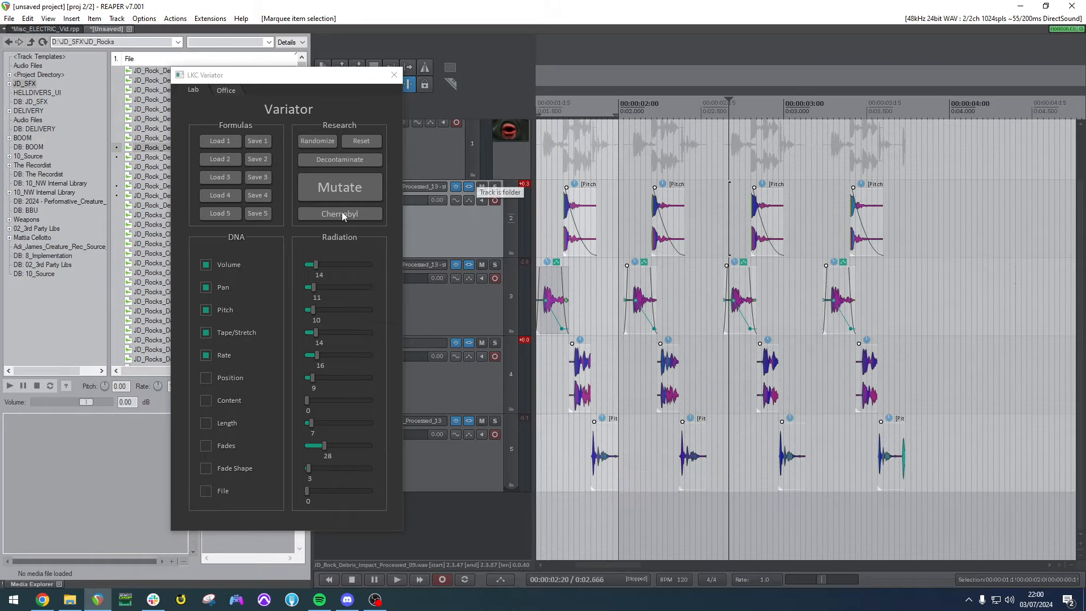
pyautogui.scroll(-5, 817, 440)
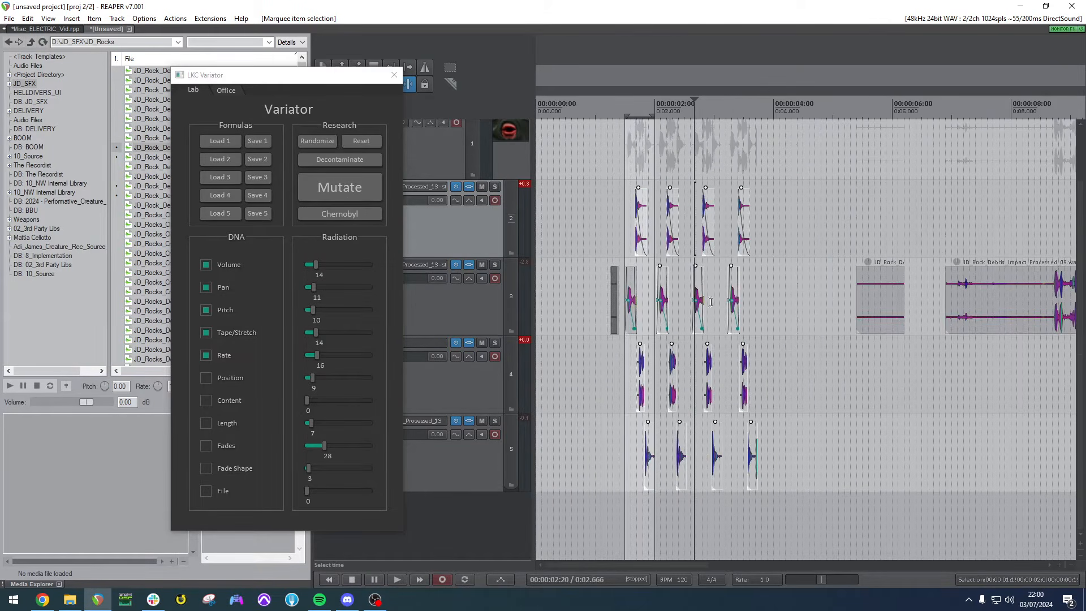
pyautogui.press('Delete')
pyautogui.scroll(2, 566, 213)
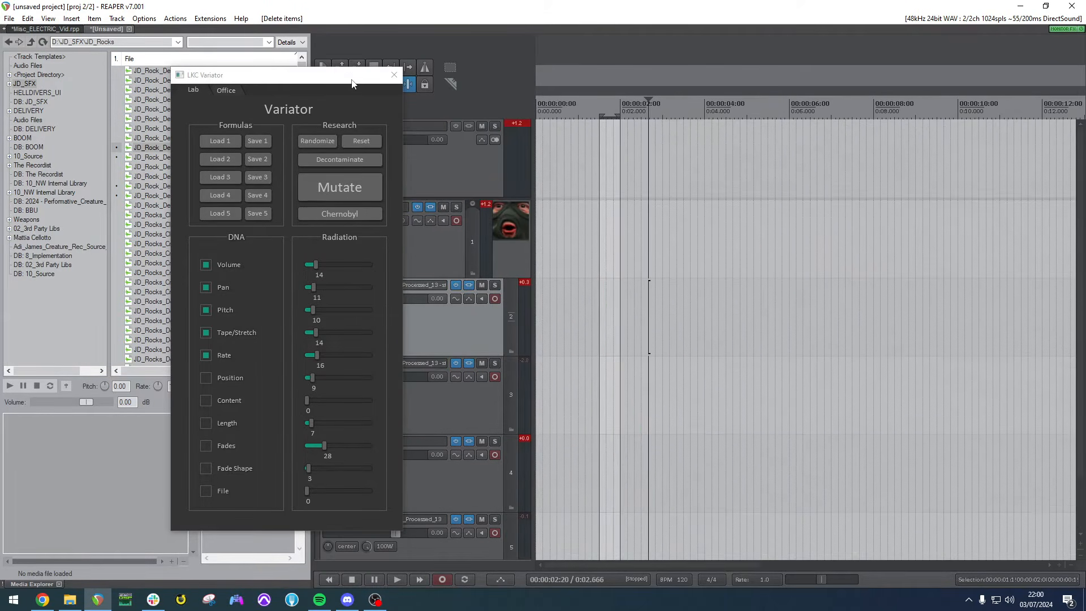
pyautogui.click(394, 74)
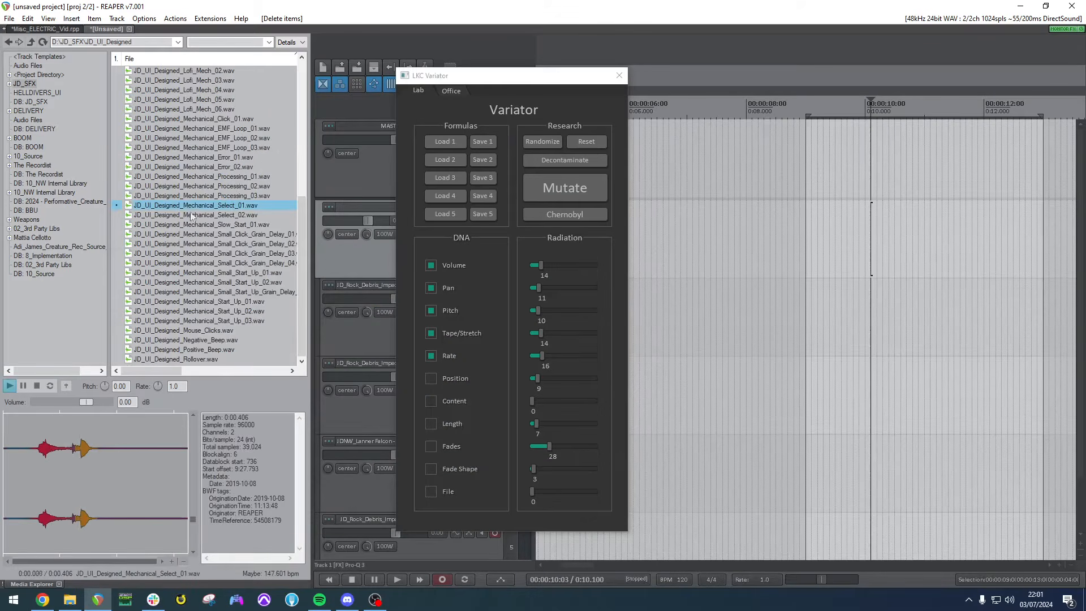
# Place JD_UI_Designed_Lofi_Mech_04, Lofi_Mech_02 and Lofi_Mech_06 from the media folder on three consecutive tracks.
pyautogui.scroll(3, 148, 163)
pyautogui.click(180, 177)
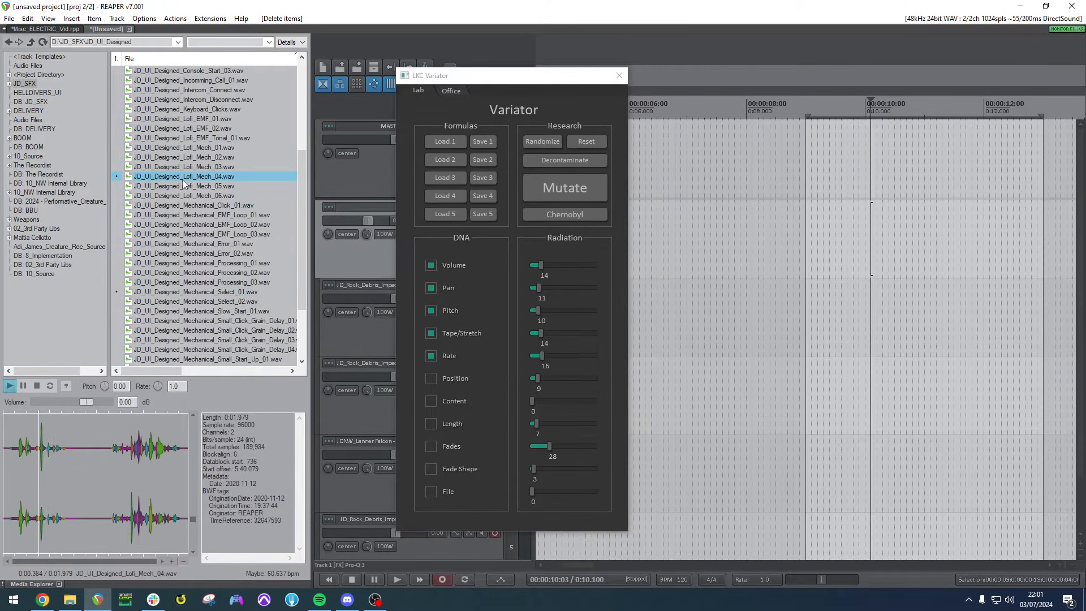
pyautogui.moveTo(179, 177); pyautogui.dragTo(764, 339)
pyautogui.moveTo(180, 158); pyautogui.dragTo(876, 407)
pyautogui.moveTo(180, 195); pyautogui.dragTo(908, 477)
# Split the Lofi_Mech_06 item near its start and delete the part in front.
pyautogui.click(751, 475)
pyautogui.press('s')
pyautogui.click(701, 475)
pyautogui.press('Delete')
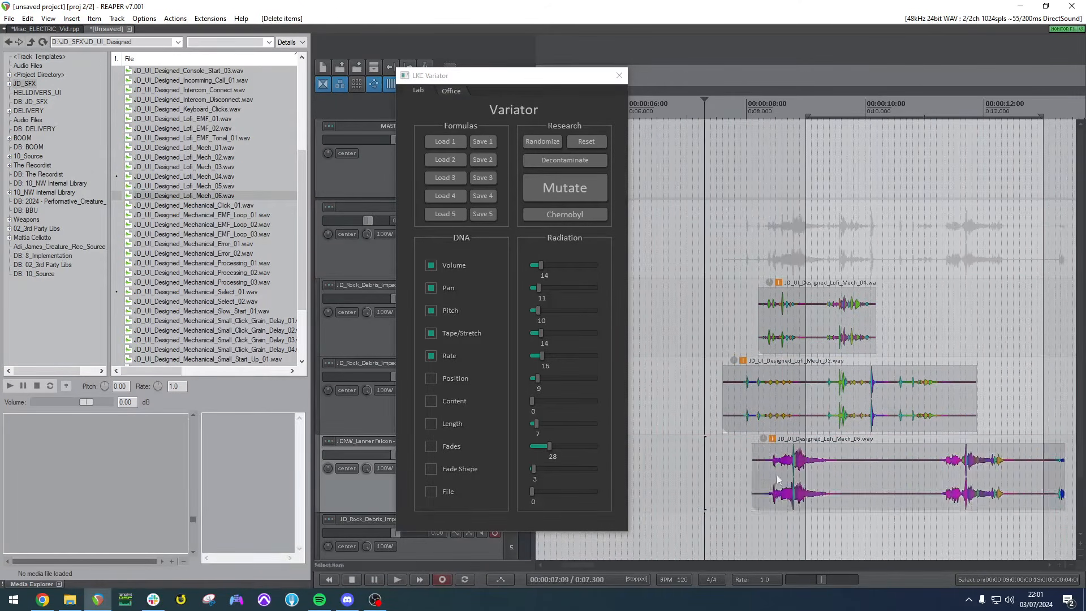
# Play the layers and shift the Lofi_Mech_06 item earlier so its start lines up with the Lofi_Mech_02 item.
pyautogui.moveTo(776, 474); pyautogui.dragTo(806, 476)
pyautogui.click(770, 474)
pyautogui.press('space')
pyautogui.press('space')
pyautogui.moveTo(902, 467); pyautogui.dragTo(843, 477)
# Split the Lofi_Mech_06 item after its first burst and move the second part to a lower track.
pyautogui.click(871, 481)
pyautogui.press('s')
pyautogui.moveTo(935, 493); pyautogui.dragTo(795, 554)
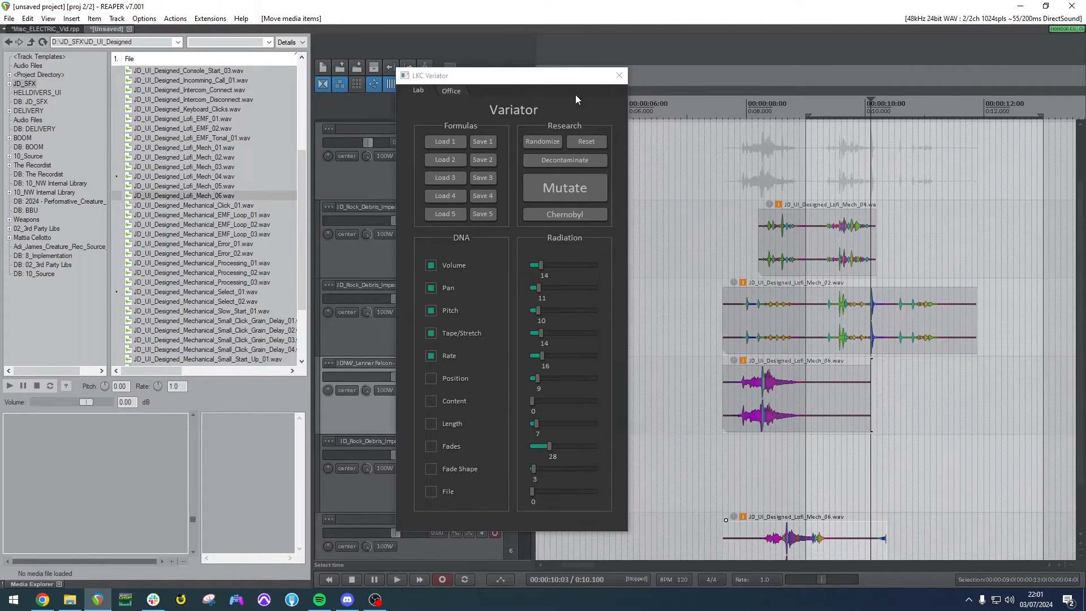
pyautogui.moveTo(568, 77); pyautogui.dragTo(405, 82)
# Place the second Lofi_Mech_06 part directly below the first at a rate of 1.316, and shift the first part slightly later.
pyautogui.moveTo(820, 550); pyautogui.dragTo(847, 485)
pyautogui.click(823, 486)
pyautogui.moveTo(763, 424); pyautogui.dragTo(792, 406)
pyautogui.click(757, 243)
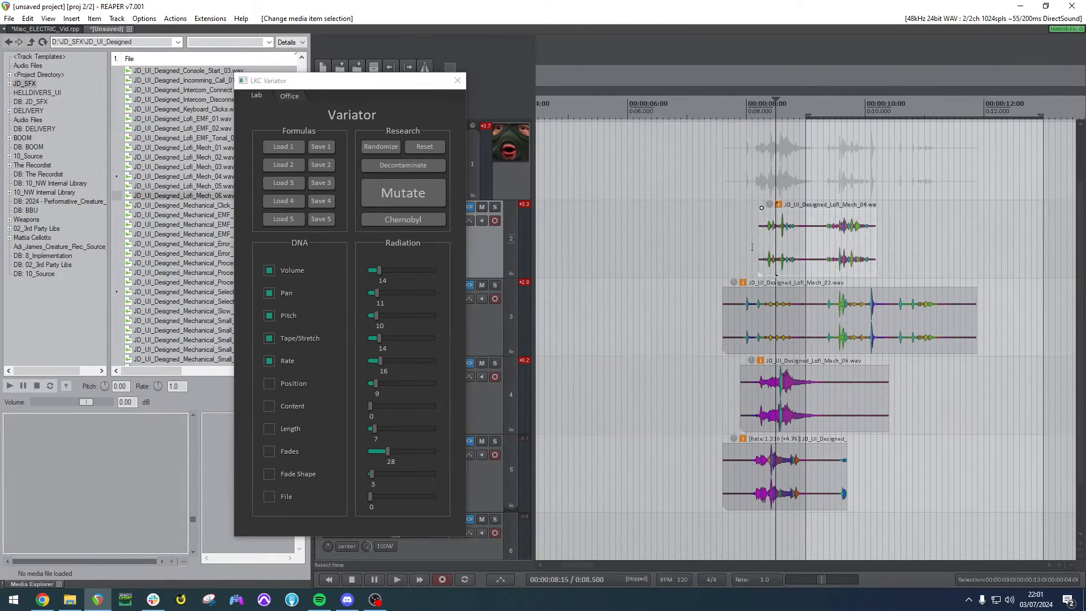
# Split the Lofi_Mech_02 item into three pieces and space the last piece slightly later.
pyautogui.moveTo(787, 315); pyautogui.dragTo(832, 331)
pyautogui.press('s')
pyautogui.hotkey('ctrl', 'z')
pyautogui.click(792, 325)
pyautogui.press('s')
pyautogui.click(777, 331)
pyautogui.click(853, 329)
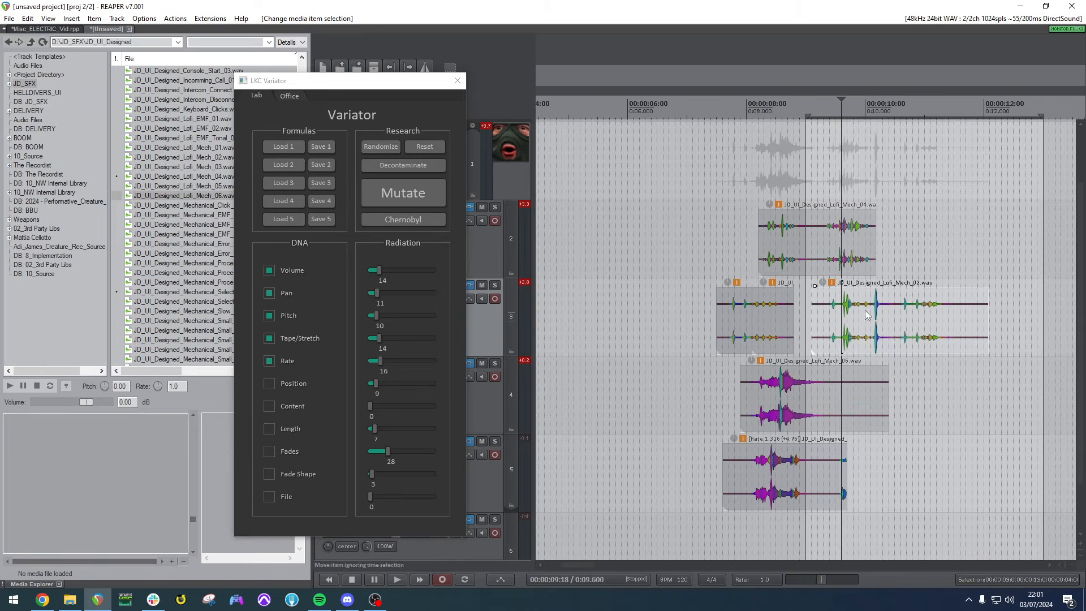
# Play the layered mechanical sounds from before the first item.
pyautogui.click(672, 255)
pyautogui.press('space')
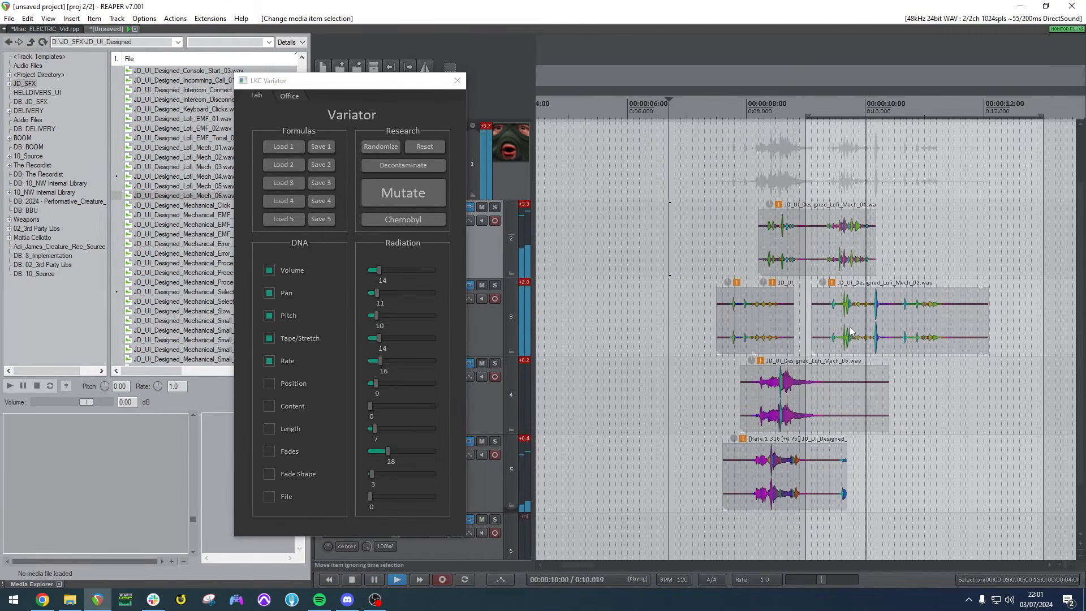
pyautogui.press('space')
# Split the Lofi_Mech_04 item in its middle gap and move its rear part with the last Lofi_Mech_02 piece well past the other layers.
pyautogui.click(821, 238)
pyautogui.press('s')
pyautogui.keyDown('ctrl'); pyautogui.click(830, 322); pyautogui.keyUp('ctrl')
pyautogui.moveTo(852, 258); pyautogui.dragTo(1080, 249)
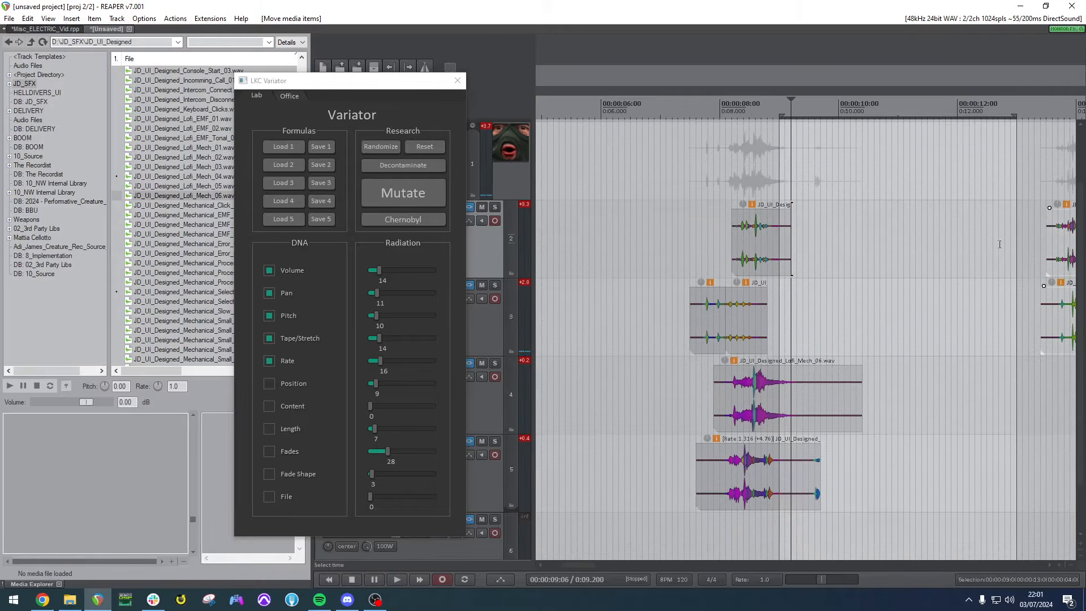
# Trim the end of the lowest item, select all remaining mechanical layers and set the loop points to their span.
pyautogui.click(821, 477)
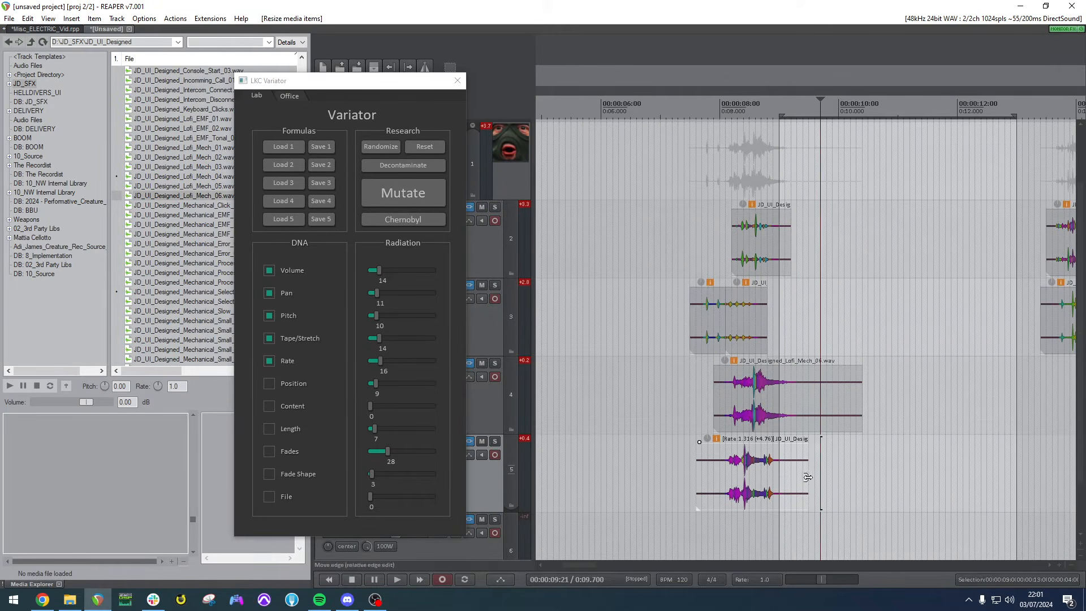
pyautogui.moveTo(837, 505); pyautogui.dragTo(595, 179)
pyautogui.press('l')
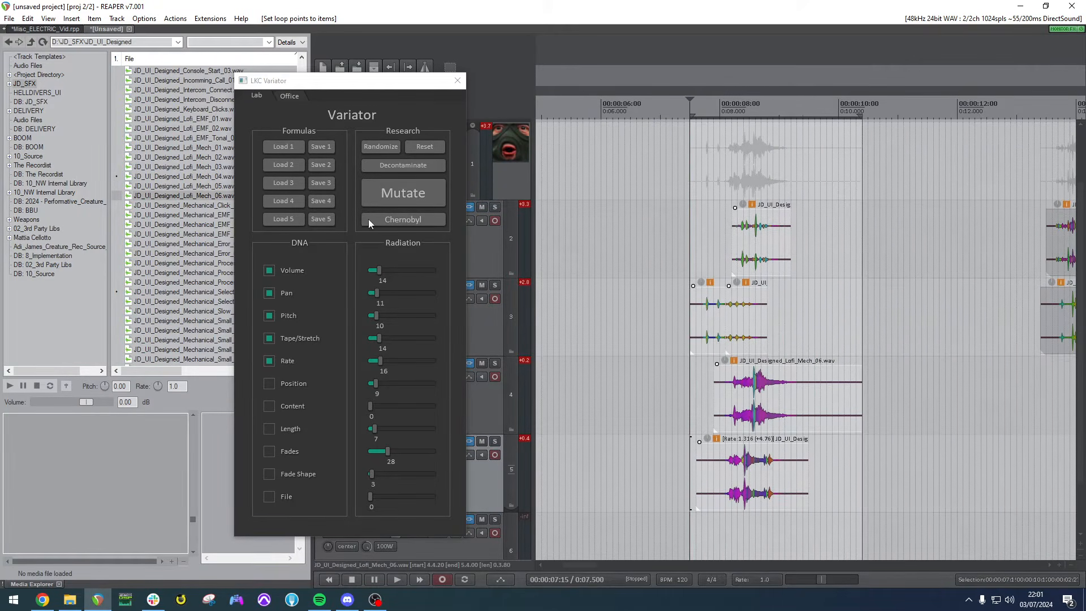
# Try LKC Variator's Chernobyl on the selected layers, inspect the chopped items and undo it.
pyautogui.click(410, 216)
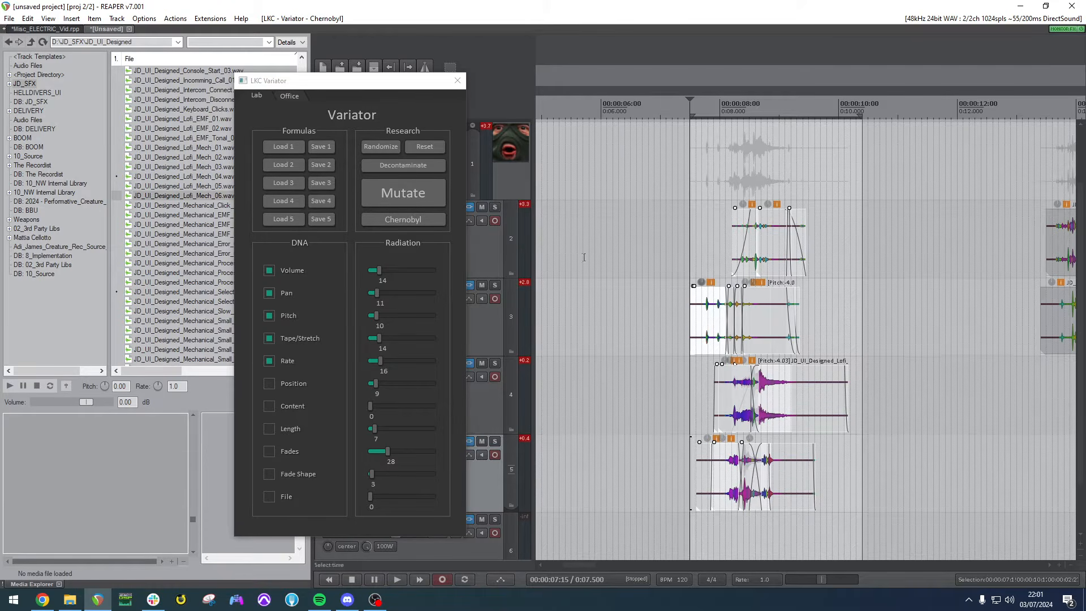
pyautogui.scroll(3, 819, 361)
pyautogui.hotkey('ctrl', 'z')
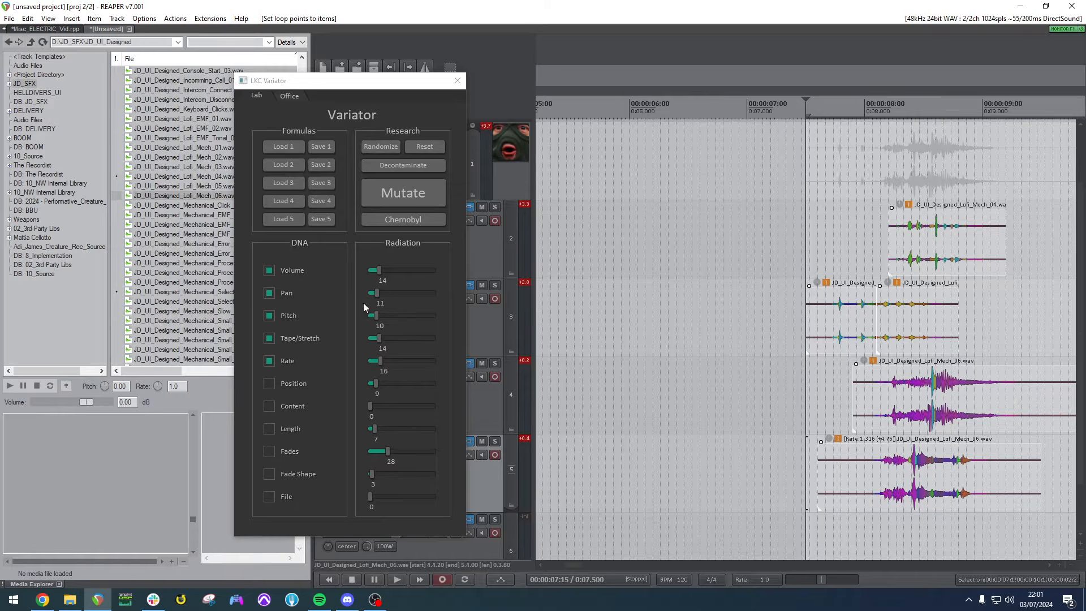
# Break up the selected mechanical layers with LKC Variator's Chernobyl and play back the chopped result.
pyautogui.click(395, 195)
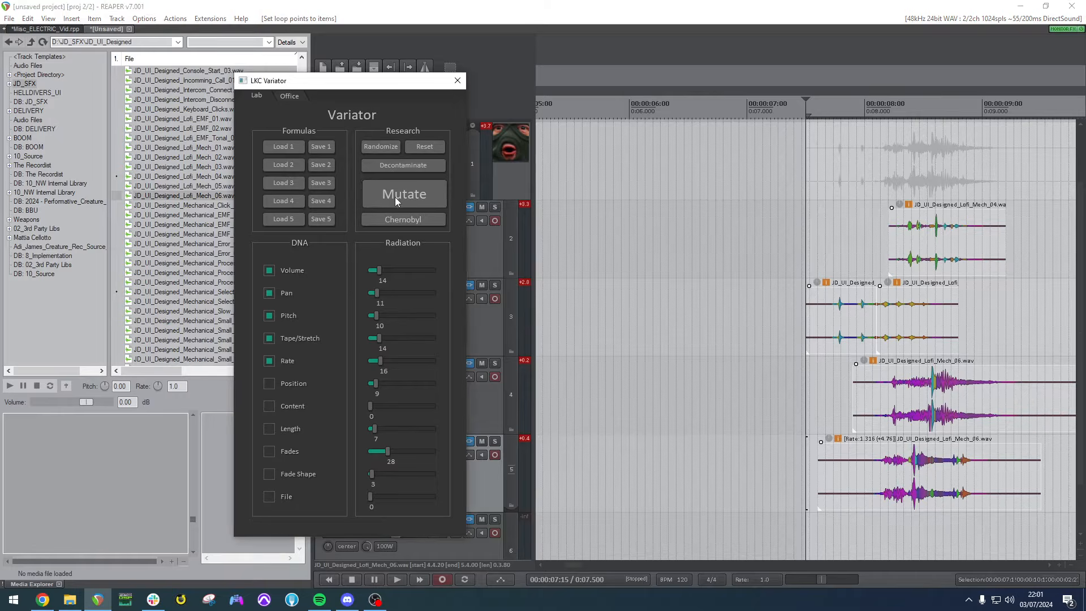
pyautogui.click(413, 223)
pyautogui.scroll(-3, 742, 258)
pyautogui.click(838, 169)
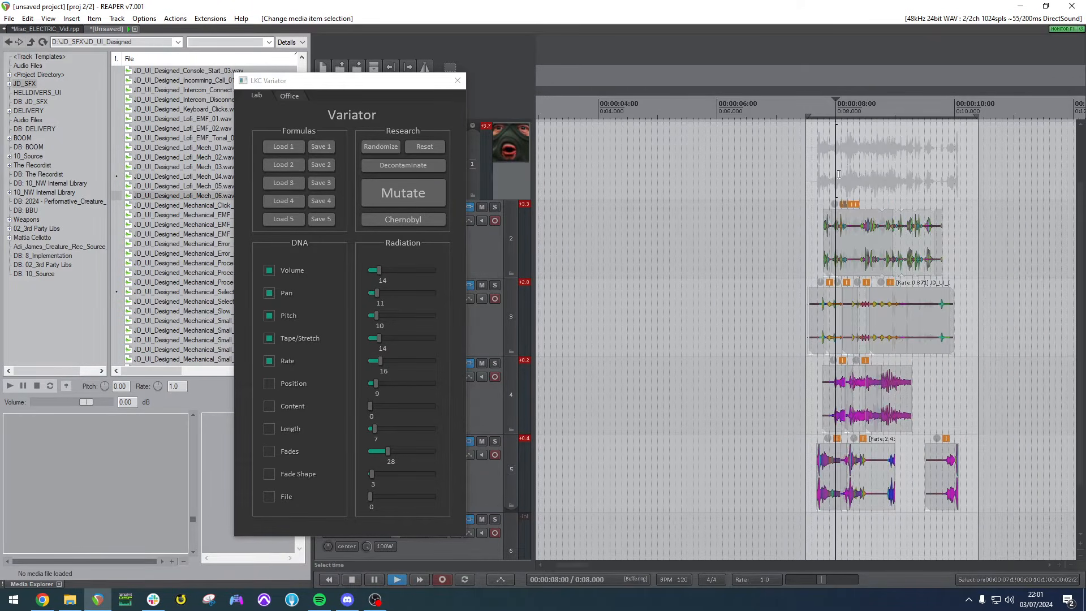
pyautogui.press('space')
pyautogui.press('space')
# Restore the selection of the chopped pieces and mutate them with LKC Variator.
pyautogui.hotkey('ctrl', 'z')
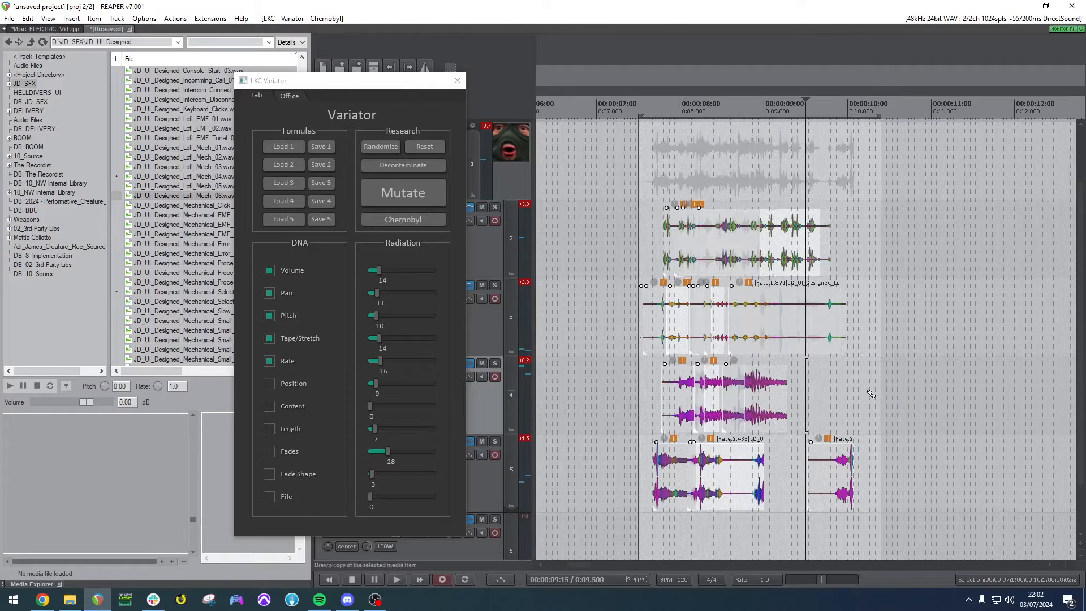
pyautogui.click(380, 195)
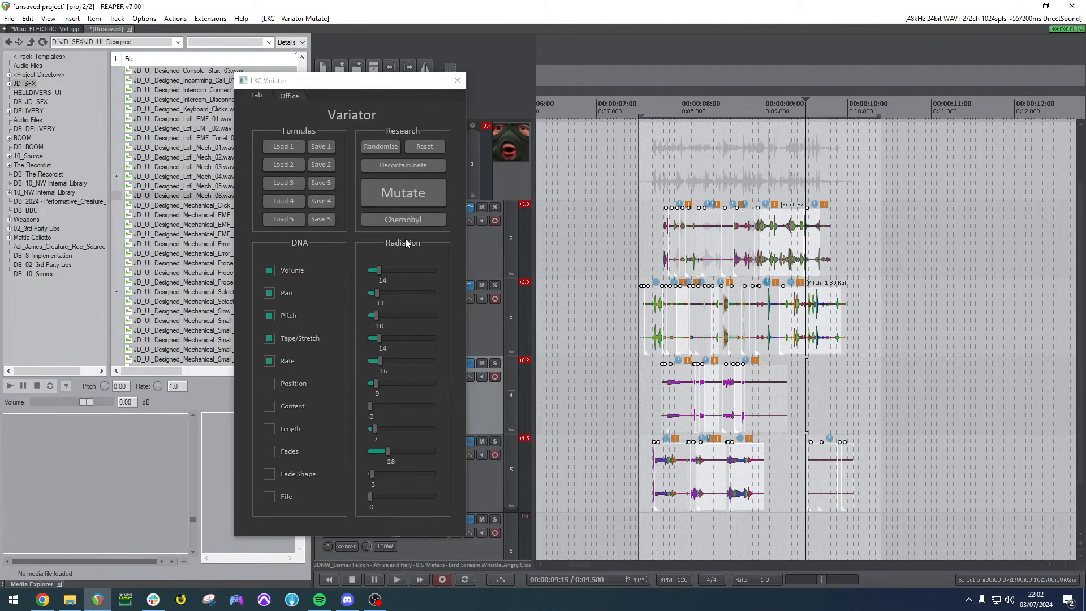
pyautogui.click(409, 193)
# Load a saved Variator formula with pan 23 and pitch 15, mutate the selected pieces with it and play the result.
pyautogui.click(287, 220)
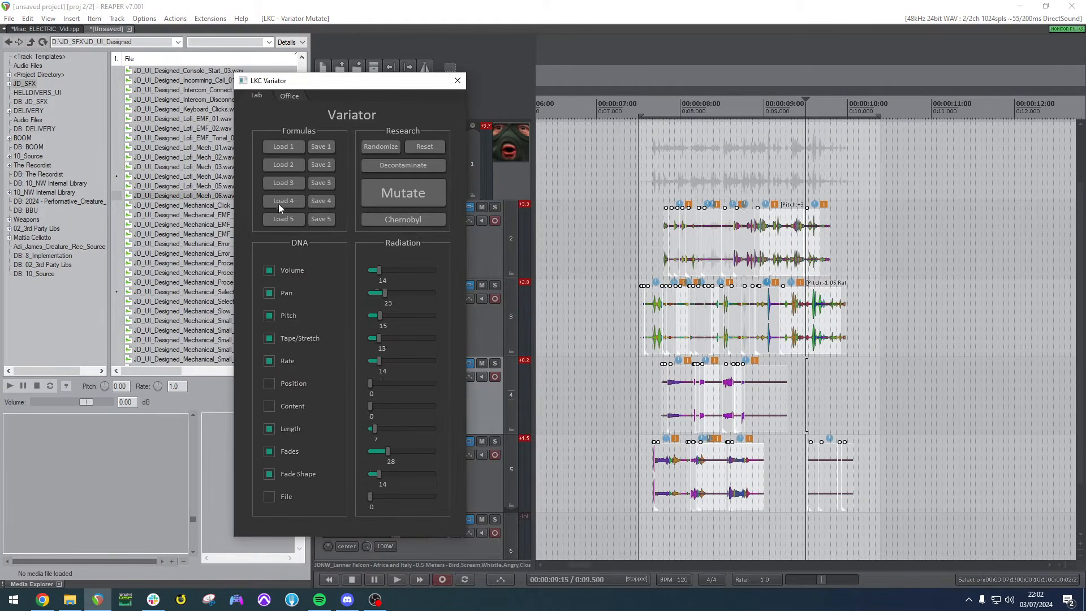
pyautogui.click(403, 198)
pyautogui.press('space')
pyautogui.click(661, 201)
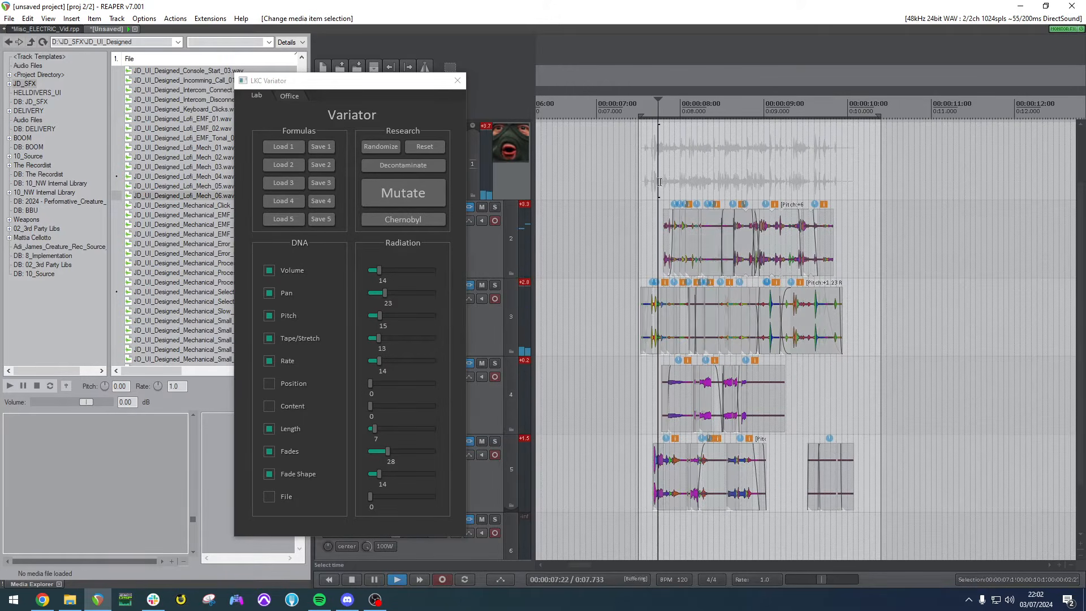
pyautogui.press('space')
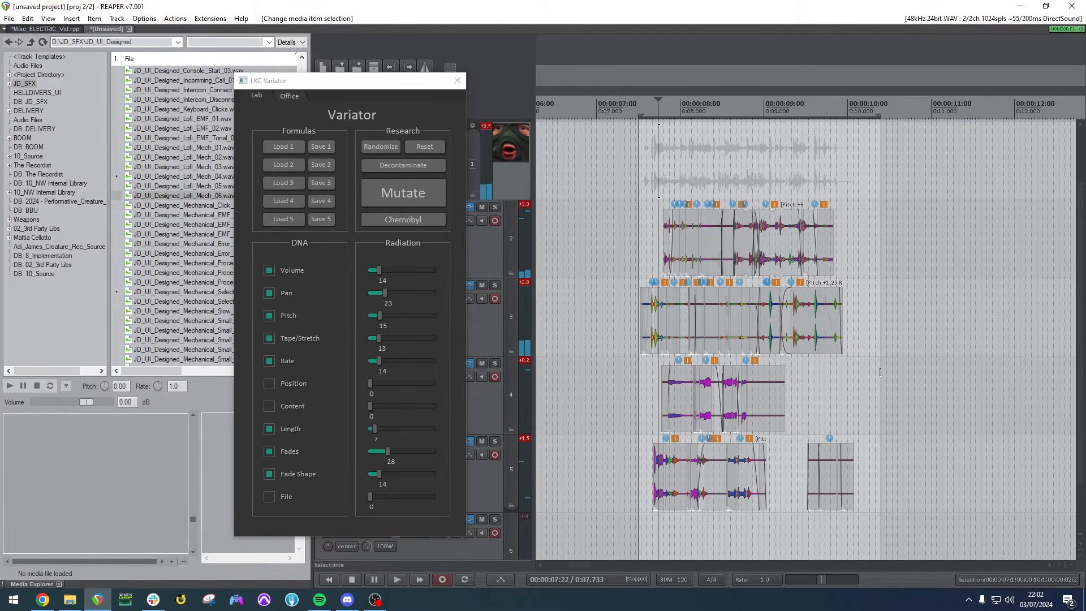
# Mute all the Lofi_Mech_02 pieces on the second layer and play back the remaining layers.
pyautogui.moveTo(567, 360); pyautogui.dragTo(886, 276)
pyautogui.click(660, 305)
pyautogui.press('space')
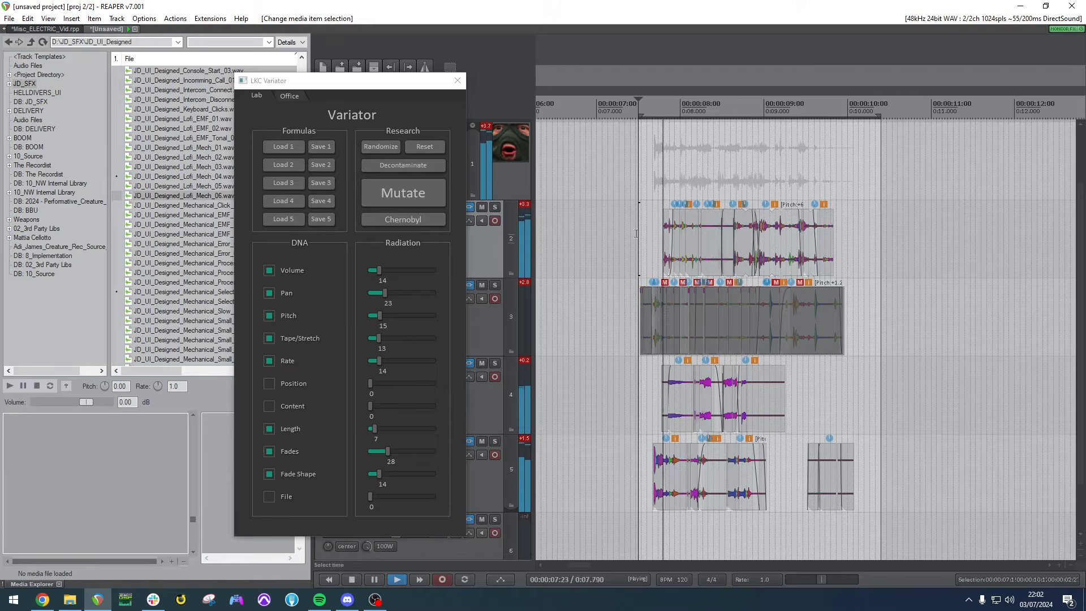
# Delete the pieces on tracks 2 and 3, and break up the remaining layers on tracks 4 and 5 with LKC Variator's Chernobyl.
pyautogui.press('space')
pyautogui.press('Delete')
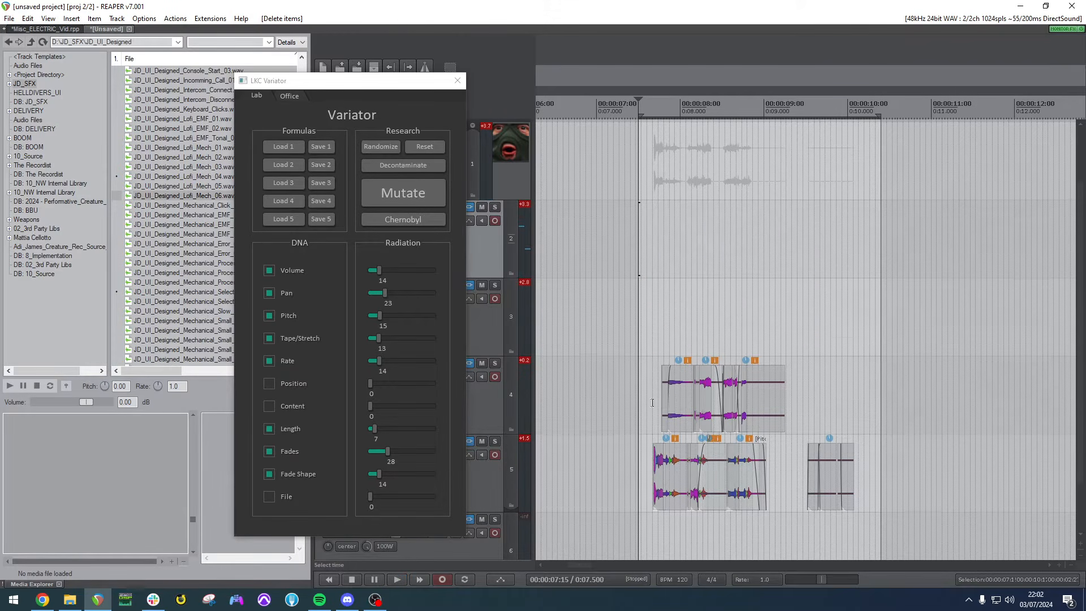
pyautogui.moveTo(650, 380); pyautogui.dragTo(389, 133)
pyautogui.click(417, 214)
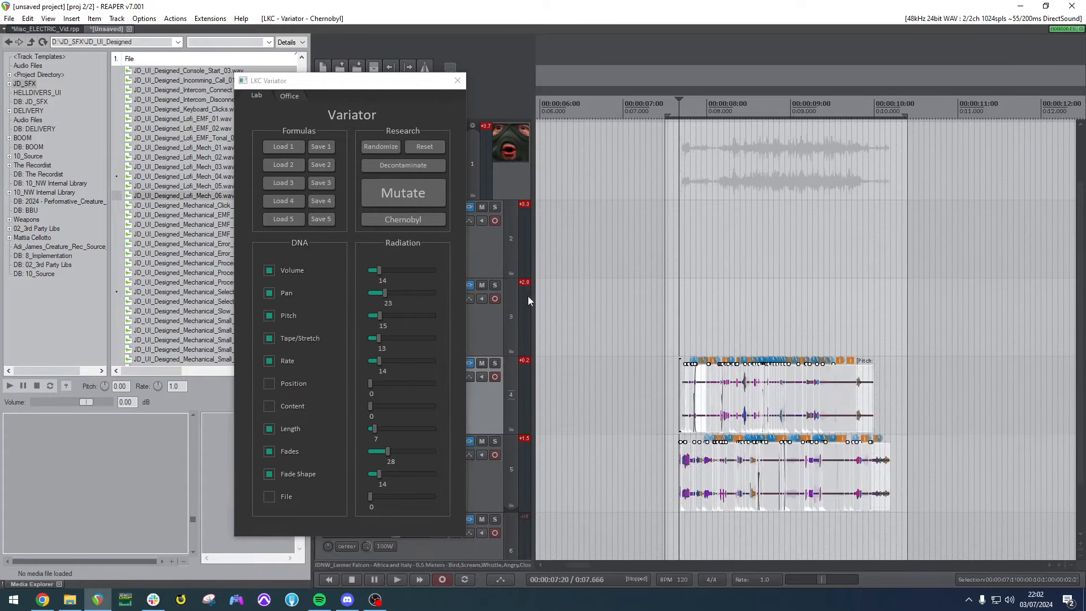
pyautogui.press('space')
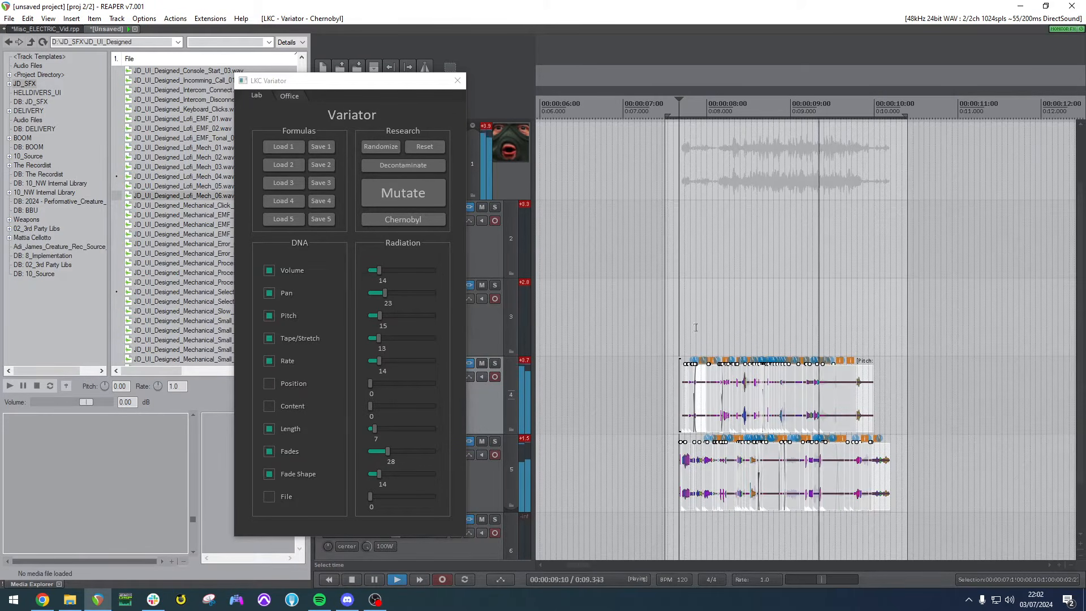
pyautogui.press('space')
# Play back the chopped pieces on tracks 4 and 5 and clear them from the timeline.
pyautogui.hotkey('ctrl', 'z')
pyautogui.moveTo(827, 397); pyautogui.dragTo(803, 365)
pyautogui.click(830, 340)
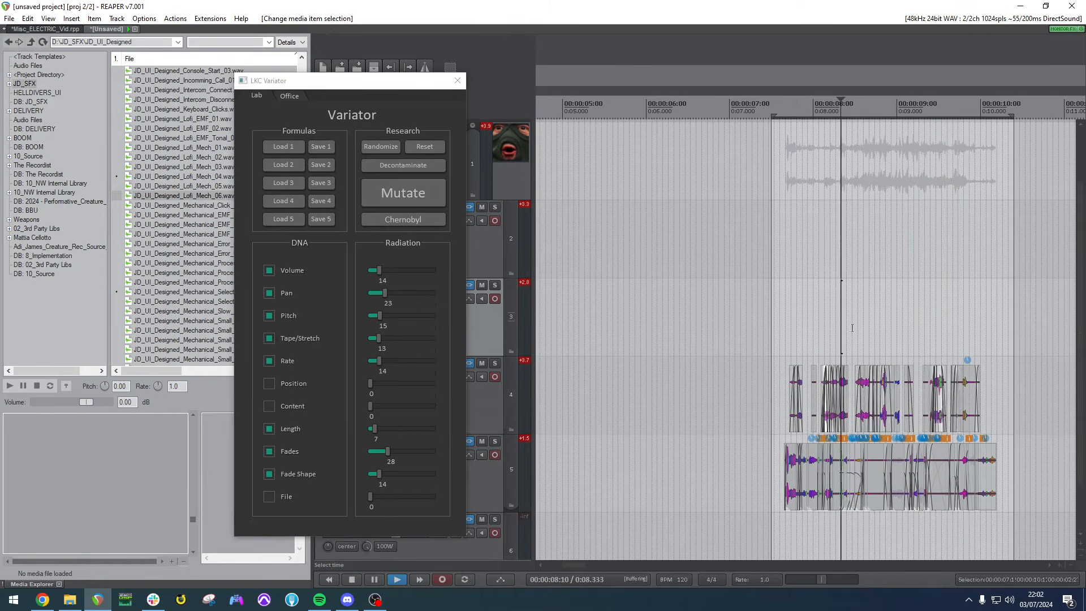
pyautogui.press('space')
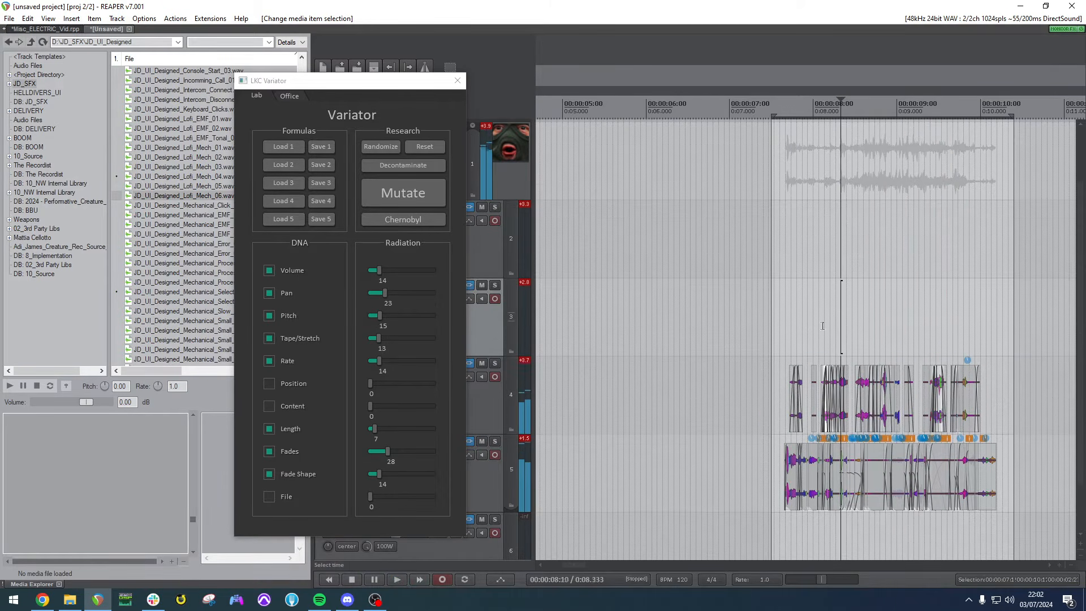
pyautogui.press('space')
pyautogui.scroll(-3, 839, 281)
pyautogui.hotkey('ctrl', 'z')
pyautogui.hotkey('ctrl', 'z')
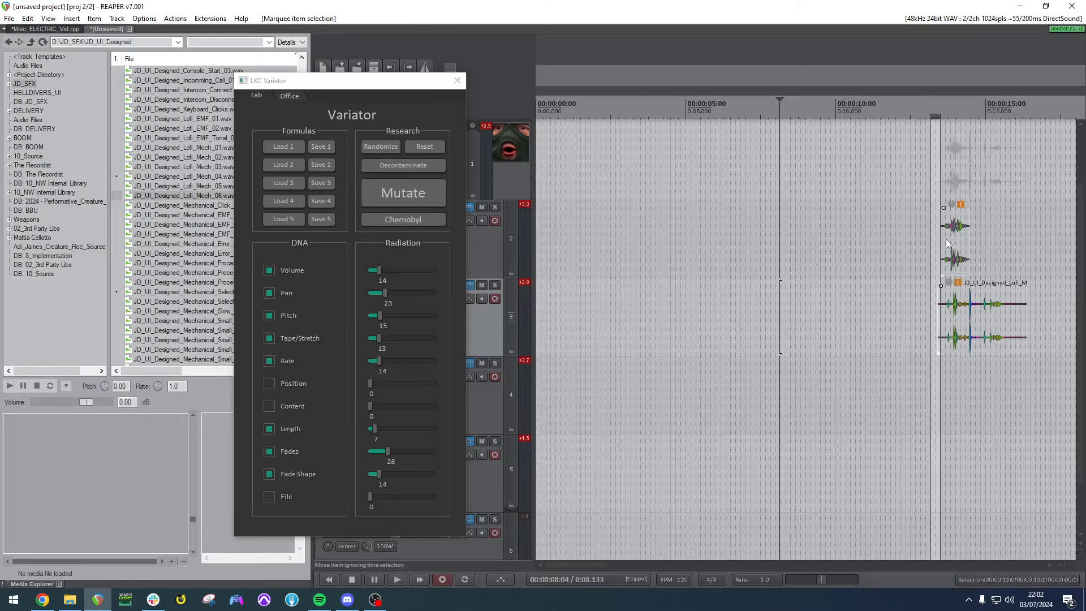
# Move the two intact Lofi_Mech items about one second earlier and fit the time selection to them.
pyautogui.hotkey('ctrl', 'shift', 'l')
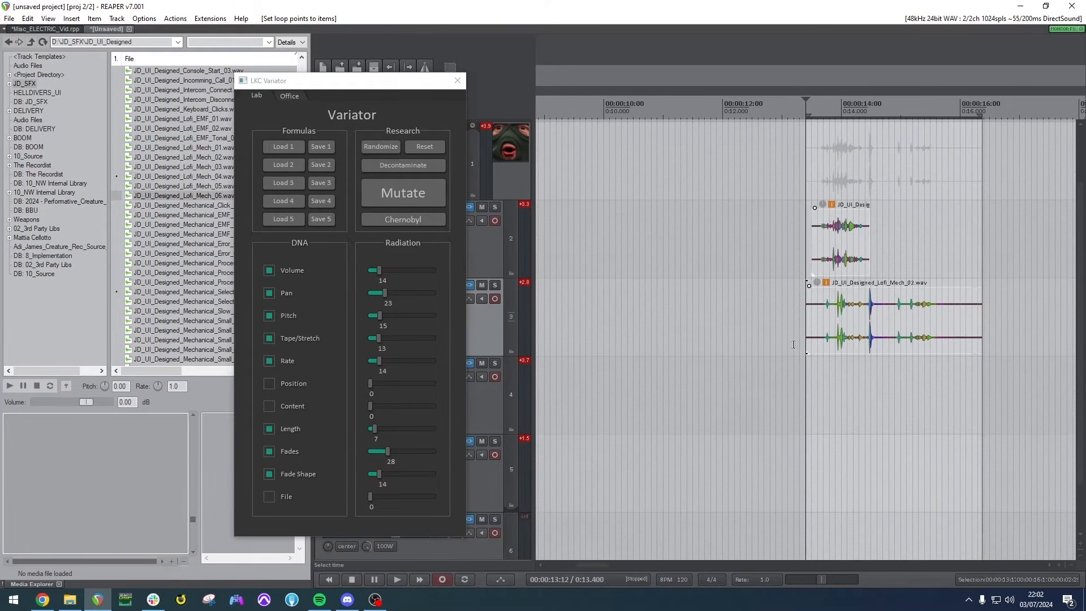
pyautogui.moveTo(838, 227); pyautogui.dragTo(778, 226)
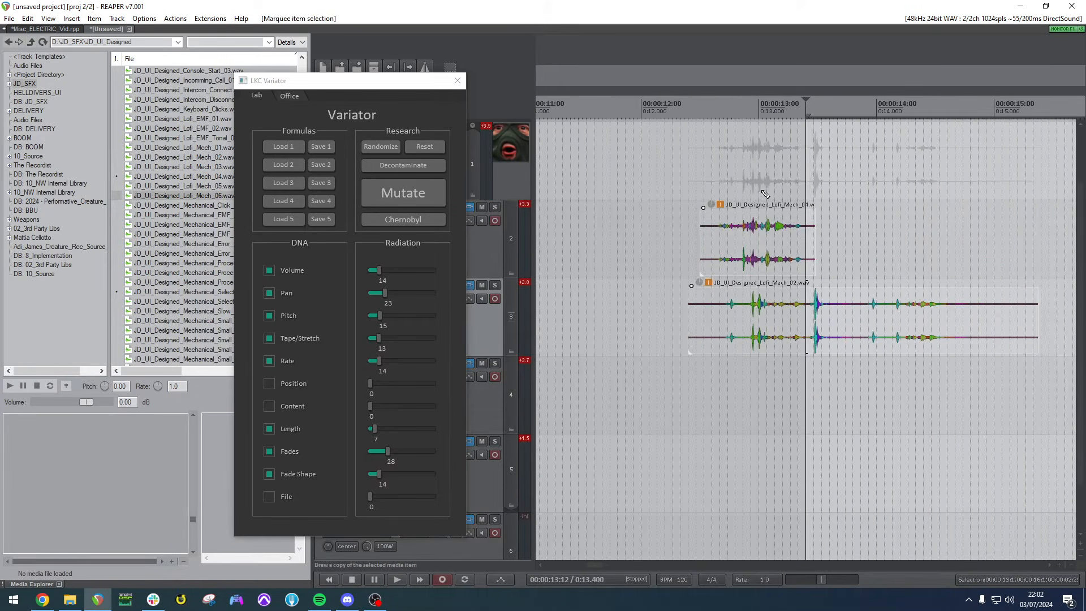
pyautogui.hotkey('ctrl', 'shift', 'l')
# Trim the start and end of the track 3 item, align it with the item above and fit the time selection to both.
pyautogui.click(711, 324)
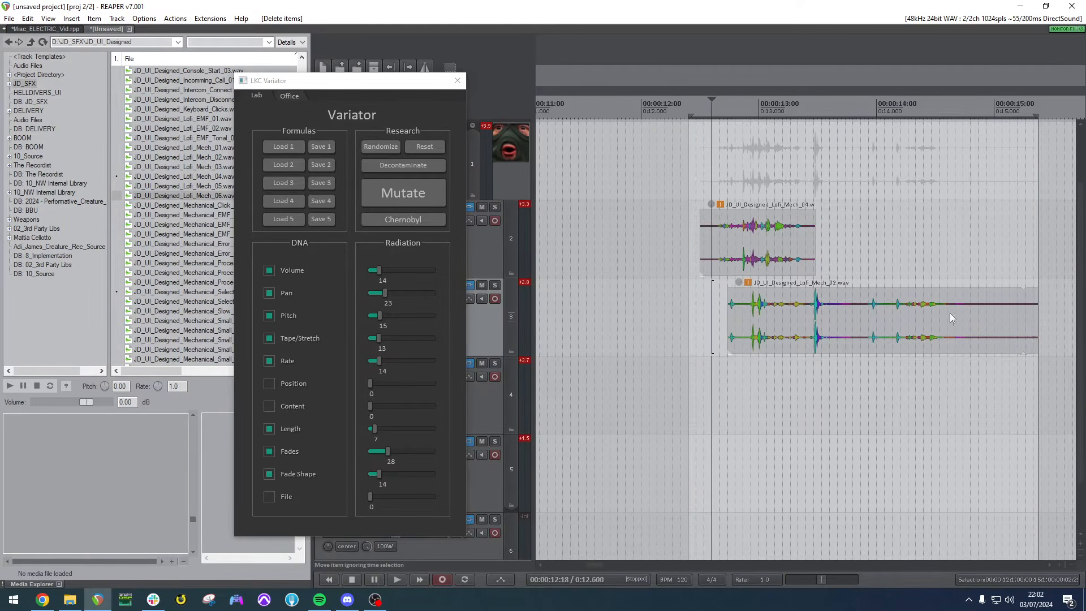
pyautogui.moveTo(1038, 316); pyautogui.dragTo(947, 317)
pyautogui.moveTo(798, 339); pyautogui.dragTo(770, 340)
pyautogui.moveTo(835, 359); pyautogui.dragTo(712, 225)
pyautogui.hotkey('ctrl', 'shift', 'l')
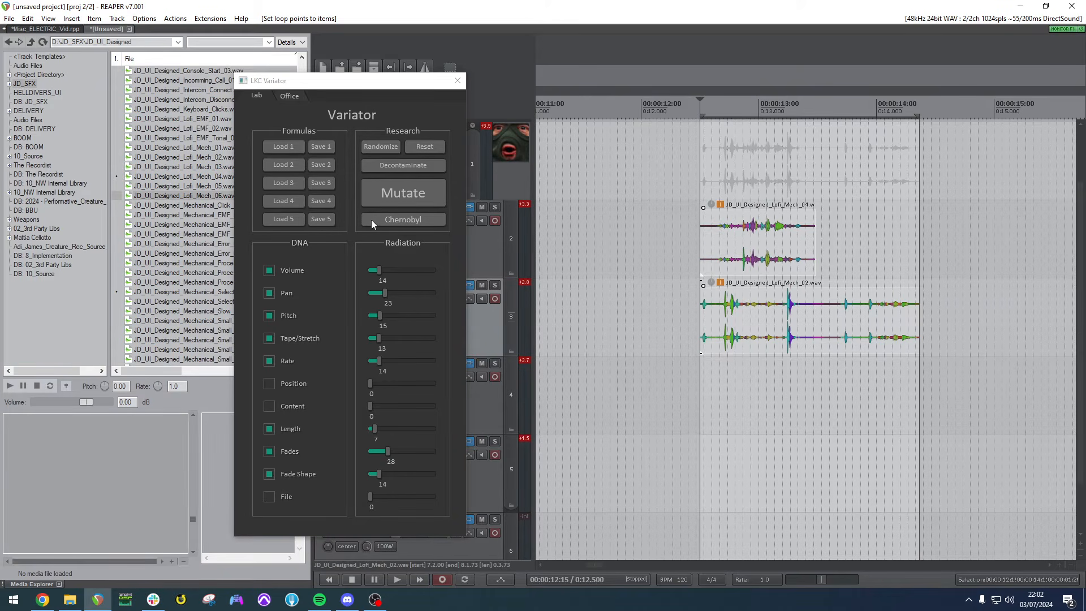
# Try breaking up the two Lofi_Mech items with Chernobyl, play the result and undo it.
pyautogui.click(401, 220)
pyautogui.click(406, 216)
pyautogui.press('space')
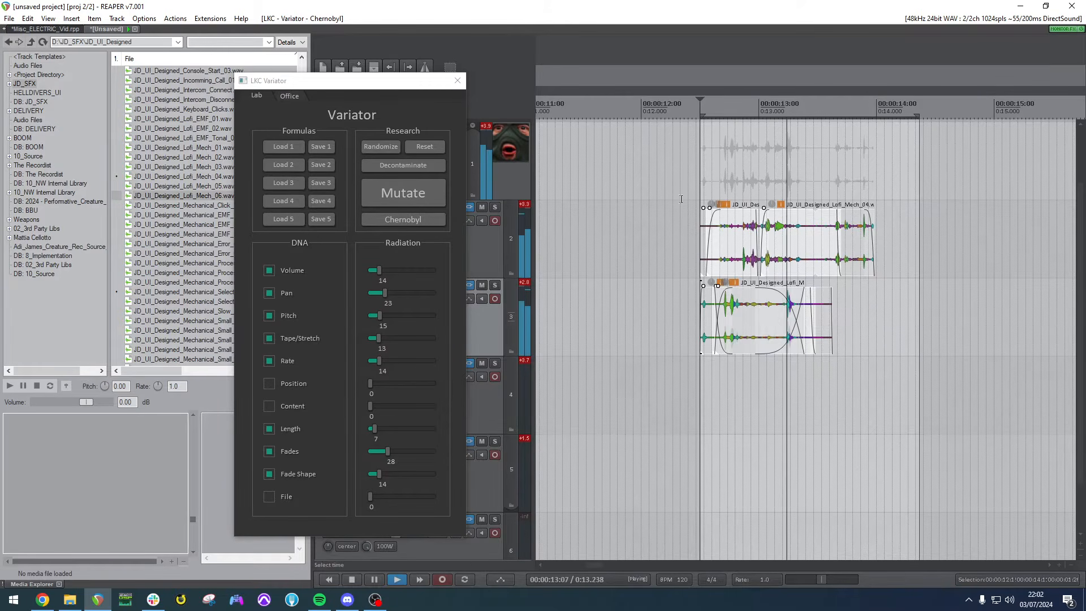
pyautogui.press('space')
pyautogui.hotkey('ctrl', 'z')
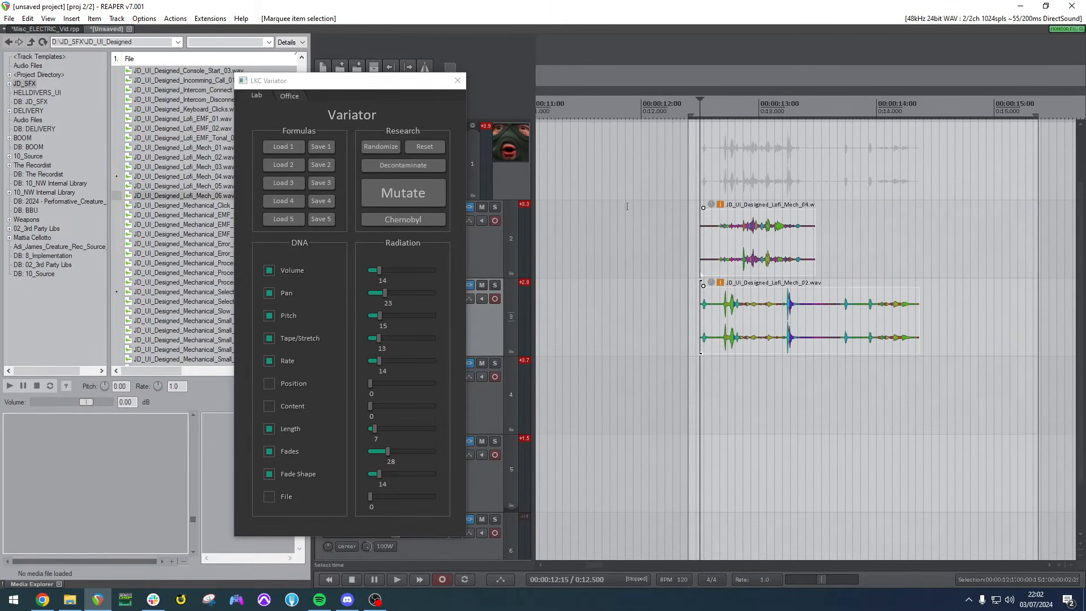
# Apply Chernobyl to the two intact Lofi_Mech items and play back the chopped pieces.
pyautogui.click(403, 219)
pyautogui.click(721, 184)
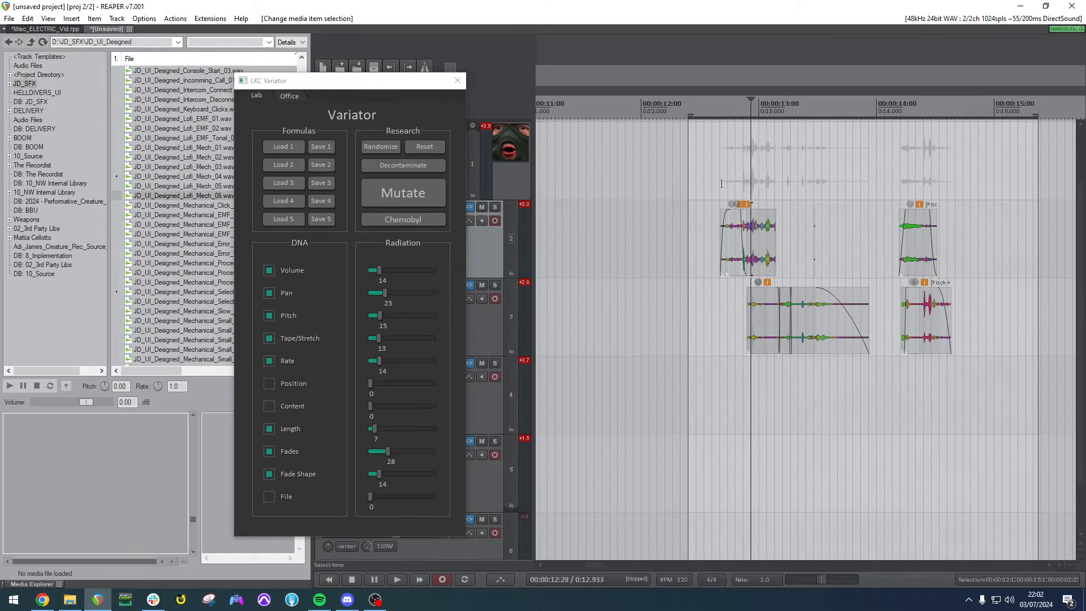
pyautogui.click(721, 184)
pyautogui.press('space')
pyautogui.press('space')
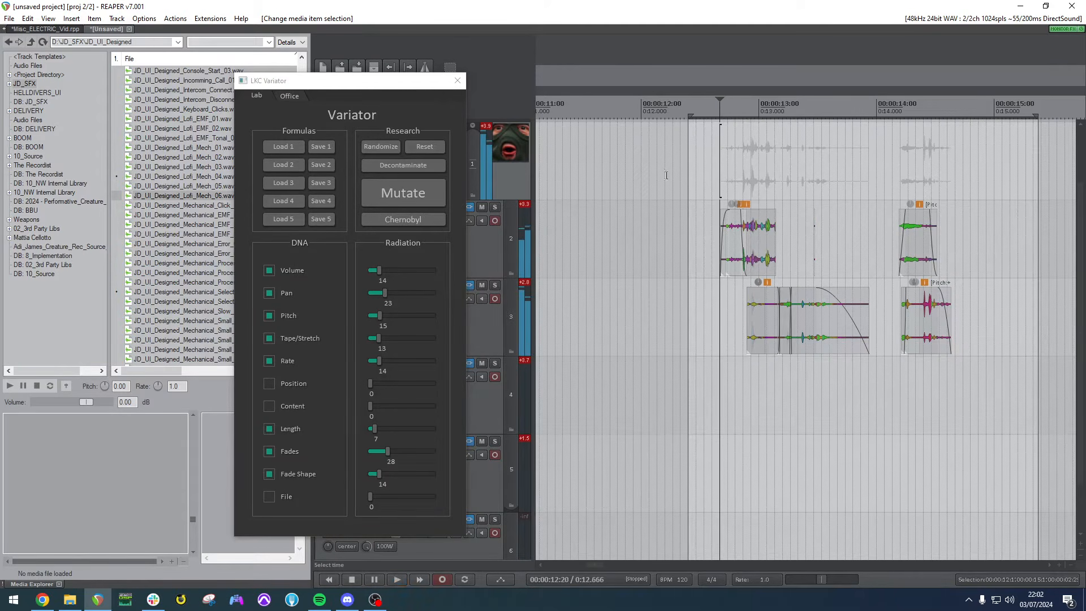
# Move the final cluster of chopped pieces on tracks 2 and 3 about 0.6 seconds later and play it.
pyautogui.moveTo(901, 368); pyautogui.dragTo(981, 245)
pyautogui.click(925, 305)
pyautogui.press('space')
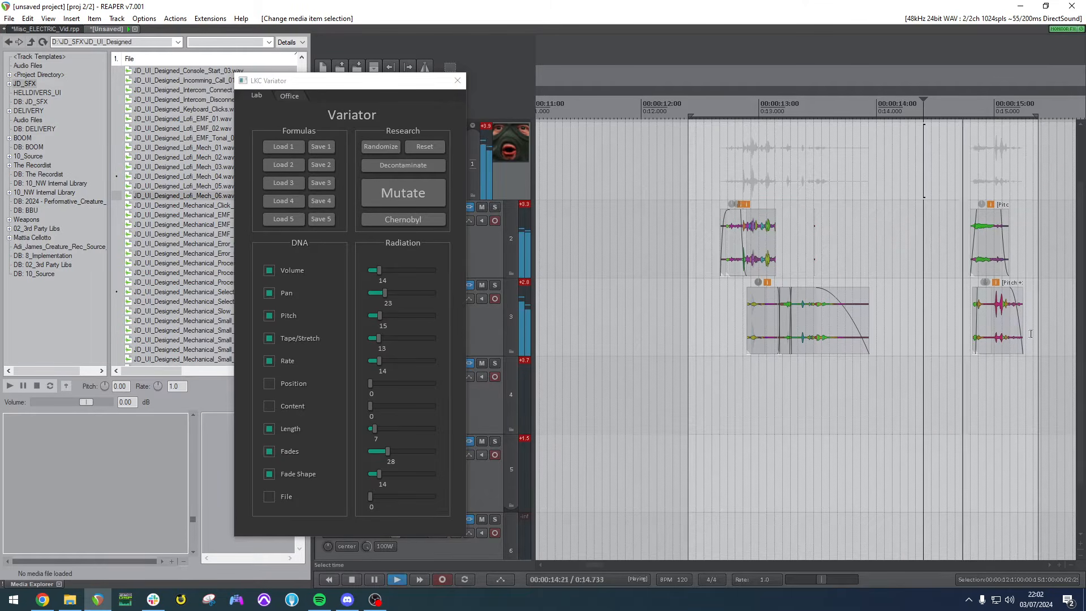
pyautogui.press('space')
# Copy the final cluster of pieces to about 16.2 seconds and fit the time selection to the copy.
pyautogui.moveTo(1030, 335); pyautogui.dragTo(1030, 235)
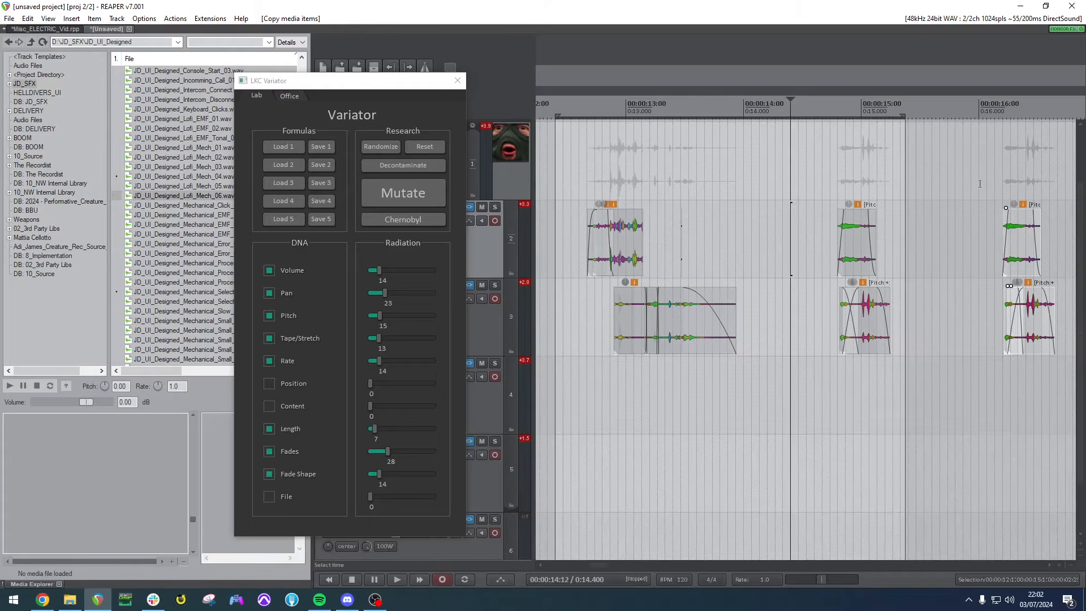
pyautogui.click(1027, 182)
pyautogui.scroll(4, 960, 179)
pyautogui.moveTo(883, 341); pyautogui.dragTo(701, 176)
pyautogui.hotkey('ctrl', 'l')
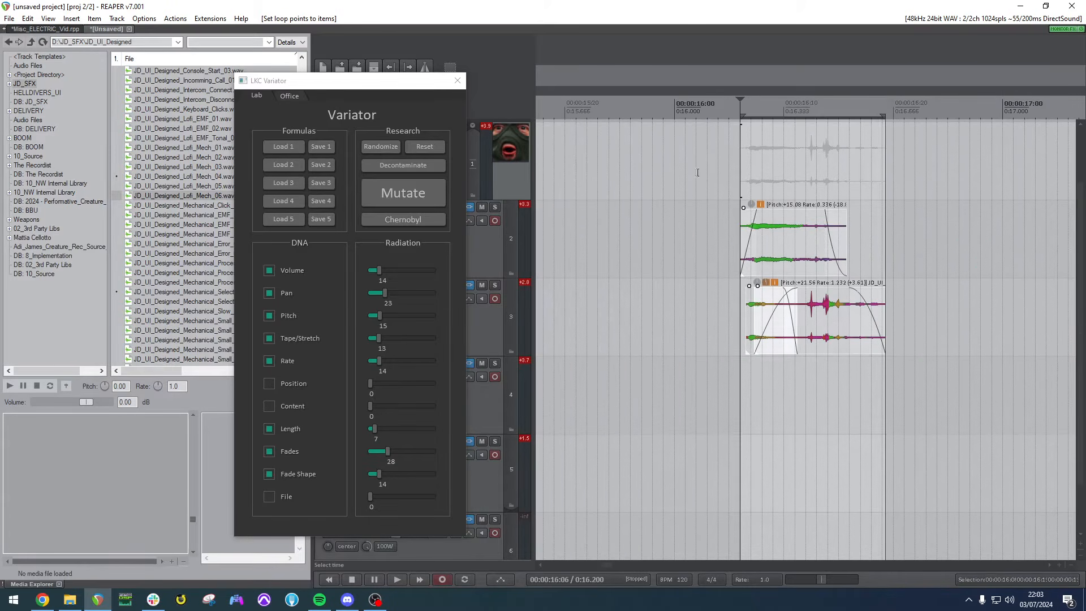
# Mutate the copied cluster with LKC Variator and play back the variation.
pyautogui.click(403, 195)
pyautogui.click(415, 201)
pyautogui.press('space')
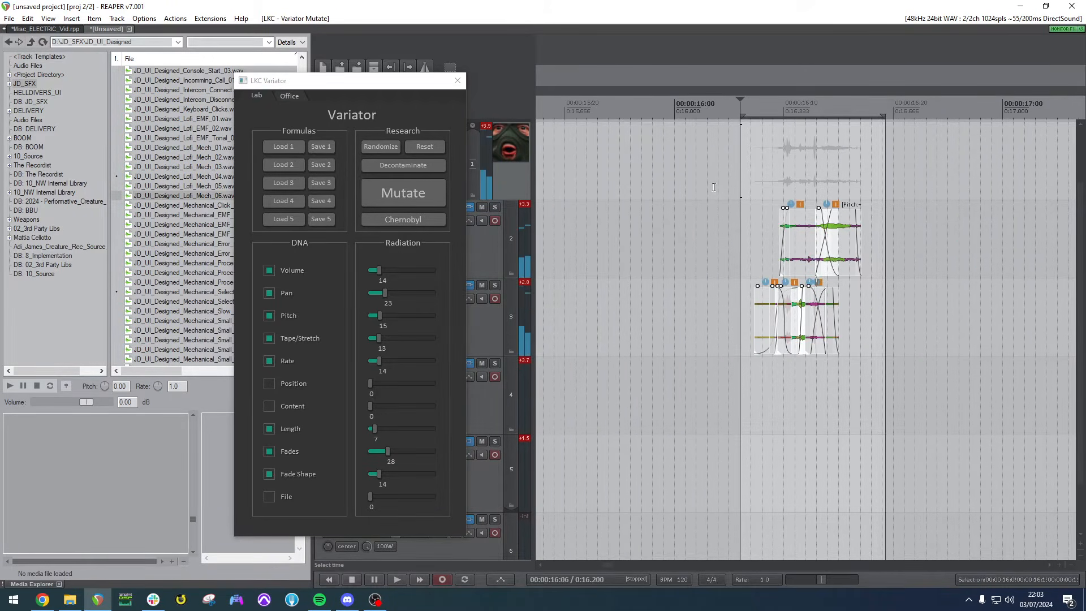
# Close LKC Variator and delete all remaining items from the timeline.
pyautogui.scroll(-3, 602, 237)
pyautogui.click(457, 81)
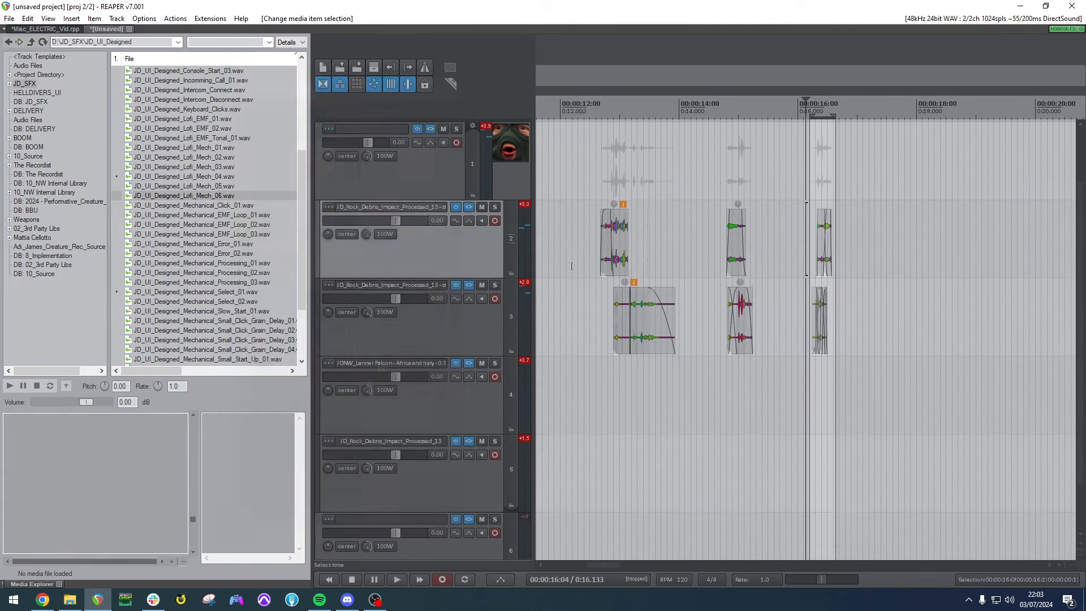
pyautogui.scroll(2, 374, 306)
pyautogui.press('space')
pyautogui.scroll(1, 373, 300)
pyautogui.click(400, 250)
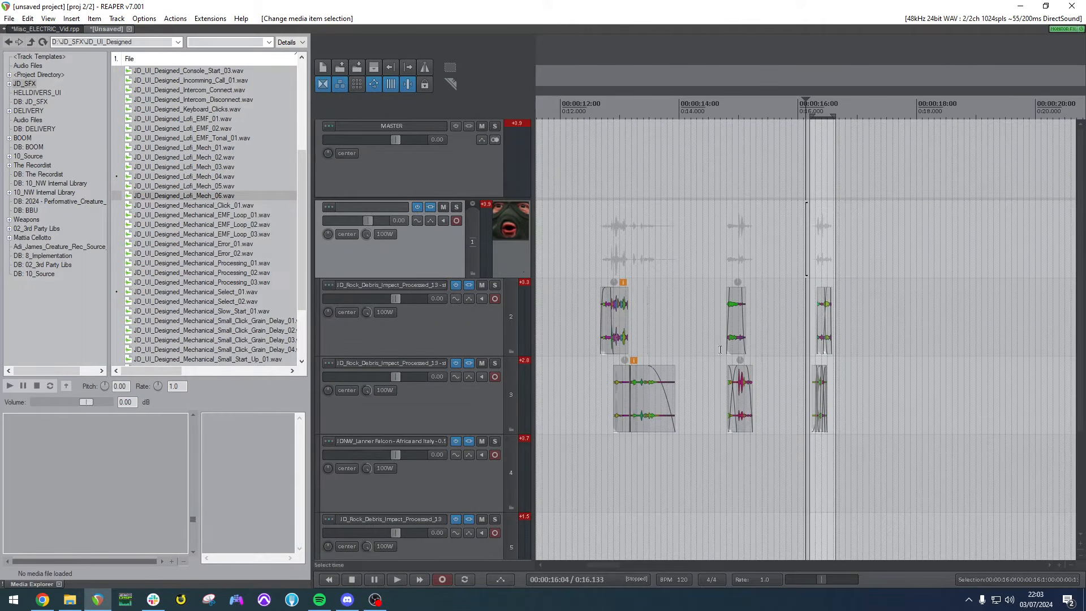
pyautogui.click(703, 266)
pyautogui.press('Delete')
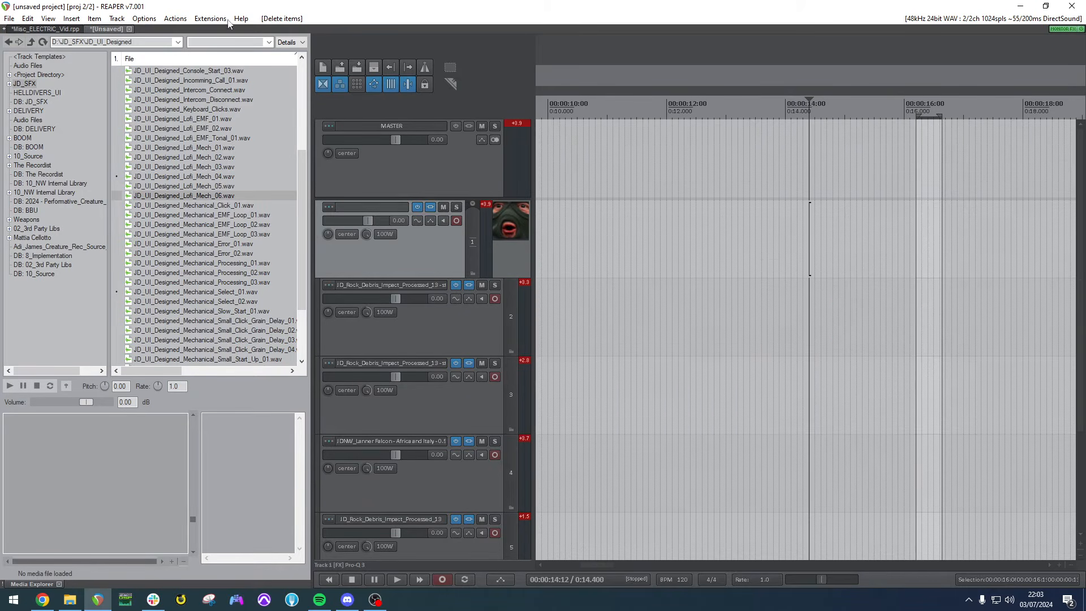
# Browse JD_Weapons_Refactor to the JD_Weapons_Boom_WW2_Processed folder and audition the LMG-MG 42 Single Shot 1m recording.
pyautogui.click(24, 84)
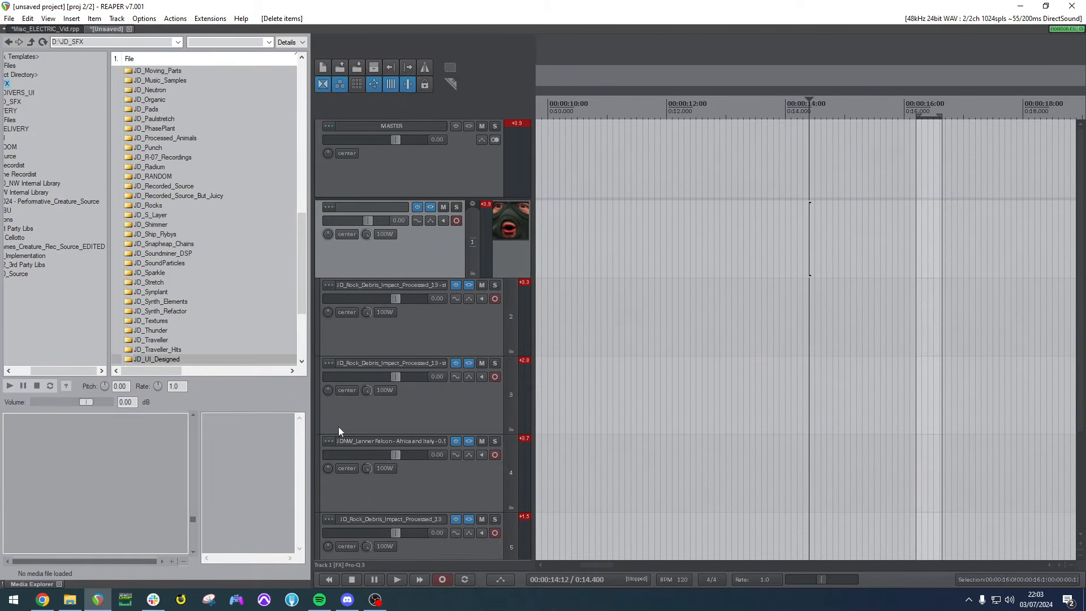
pyautogui.scroll(-5, 170, 226)
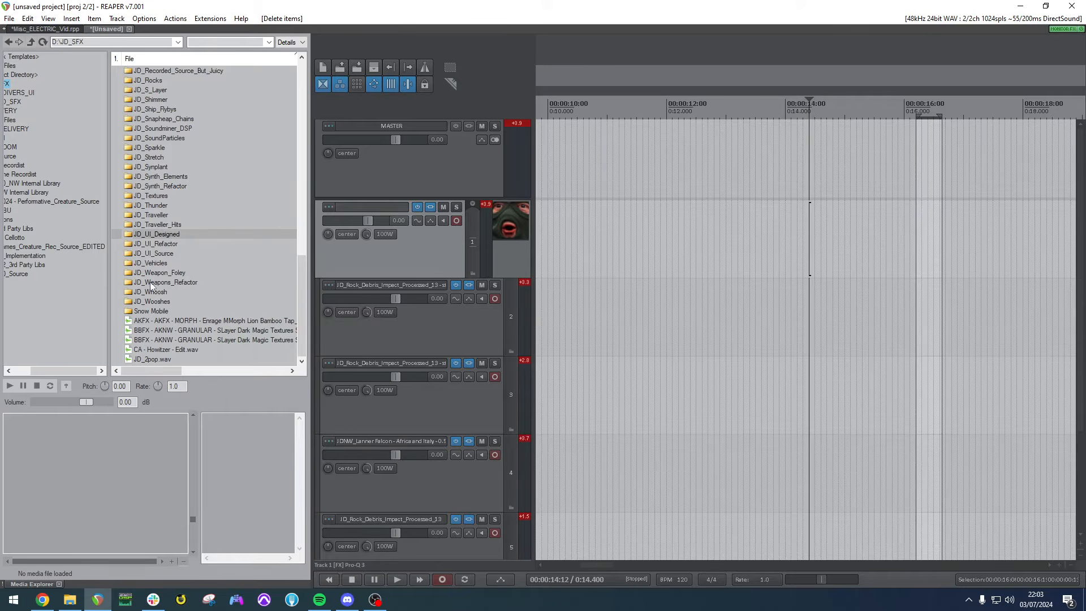
pyautogui.doubleClick(168, 281)
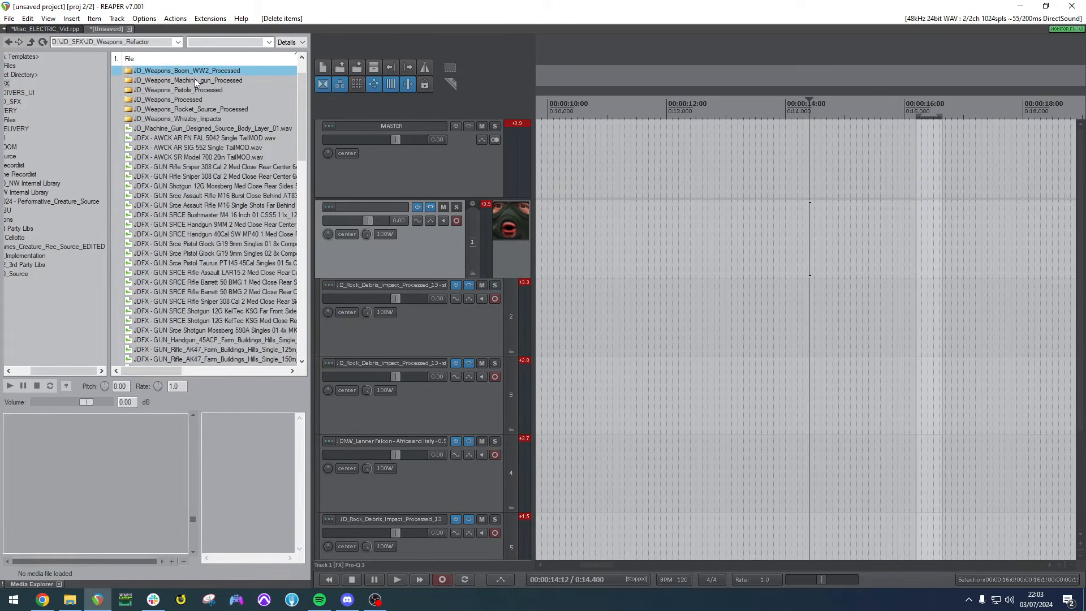
pyautogui.doubleClick(191, 69)
pyautogui.click(212, 243)
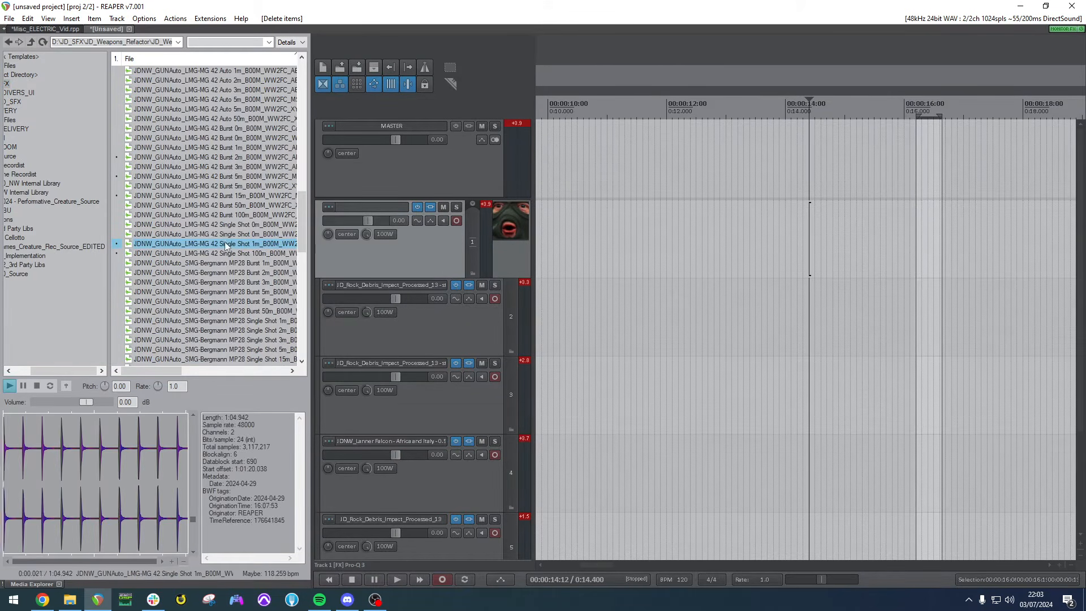
# Insert the LMG-MG 42 Single Shot 1m recording on track 3 at about 14 seconds.
pyautogui.moveTo(224, 247); pyautogui.dragTo(771, 394)
pyautogui.scroll(-4, 843, 400)
pyautogui.click(818, 393)
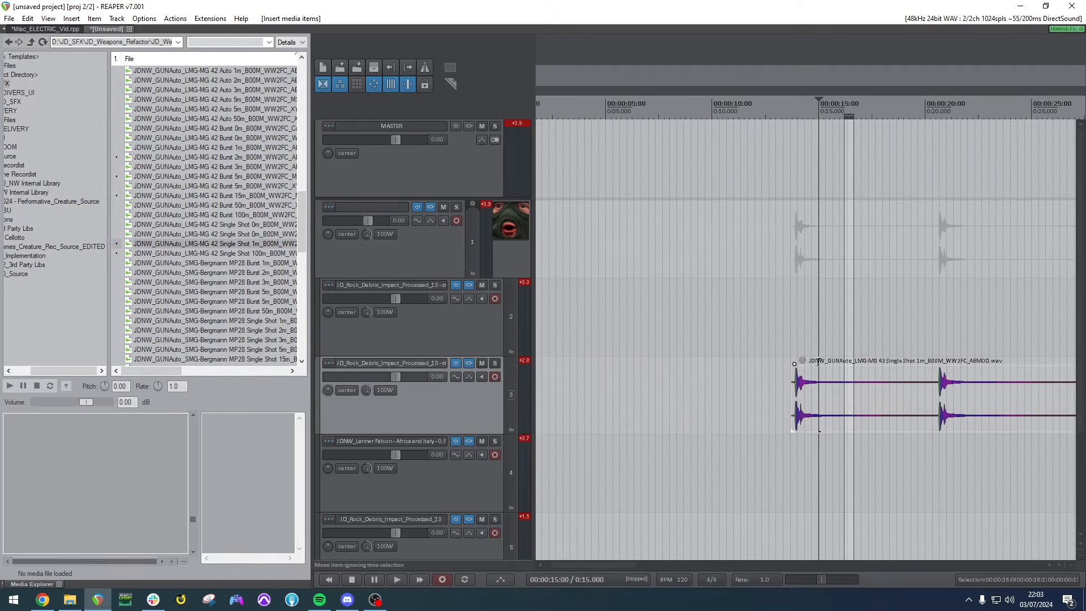
# Set a time selection from about 7.7 to 12 seconds and move the gunshot recording about seven seconds earlier.
pyautogui.click(766, 207)
pyautogui.click(740, 209)
pyautogui.moveTo(663, 212); pyautogui.dragTo(755, 220)
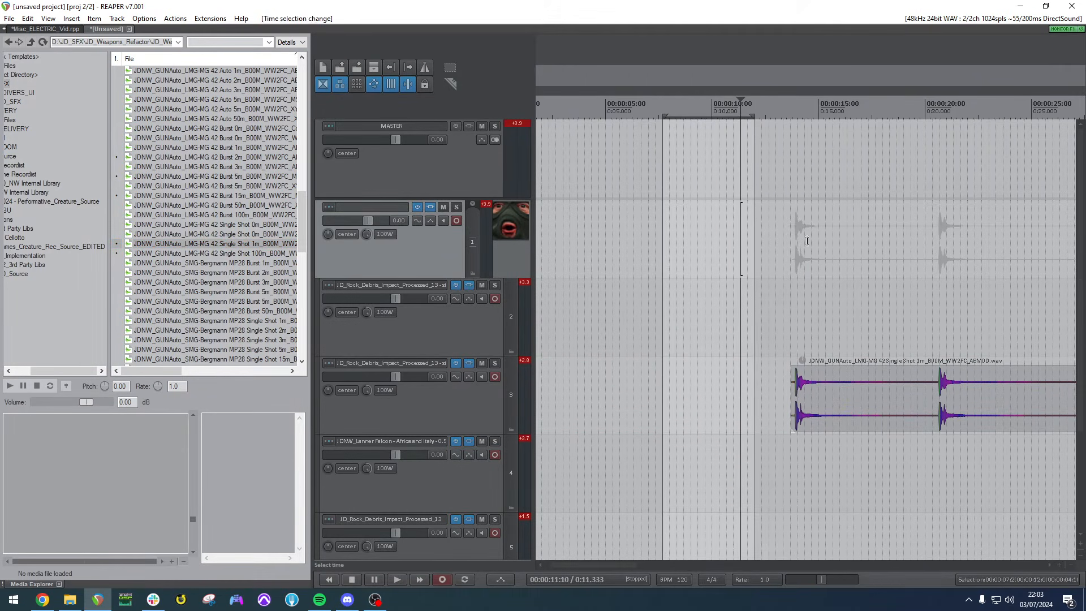
pyautogui.moveTo(828, 388); pyautogui.dragTo(679, 391)
# Split off the first gunshot, move the rest of the recording to track 4 and remove its leading silence.
pyautogui.click(670, 393)
pyautogui.press('s')
pyautogui.moveTo(797, 405); pyautogui.dragTo(699, 481)
pyautogui.click(664, 479)
pyautogui.press('s')
pyautogui.click(654, 478)
pyautogui.press('Delete')
pyautogui.click(711, 473)
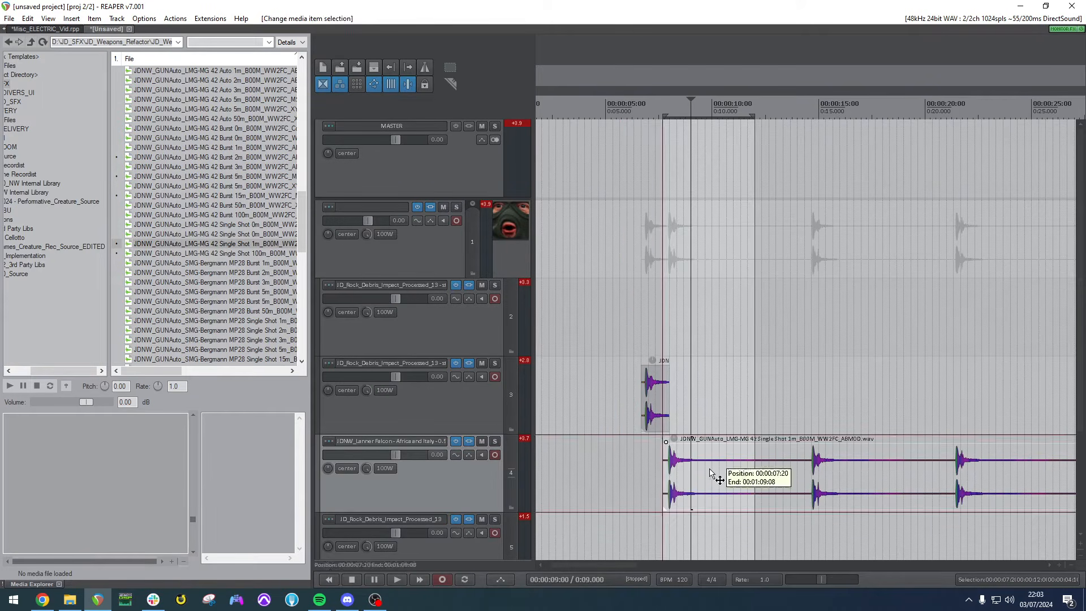
# Split the track 4 recording after its first shot, move the remainder to track 5 and slip its contents.
pyautogui.press('s')
pyautogui.click(799, 477)
pyautogui.press('s')
pyautogui.moveTo(840, 479); pyautogui.dragTo(698, 524)
pyautogui.scroll(-3, 698, 475)
pyautogui.moveTo(721, 423); pyautogui.dragTo(736, 435)
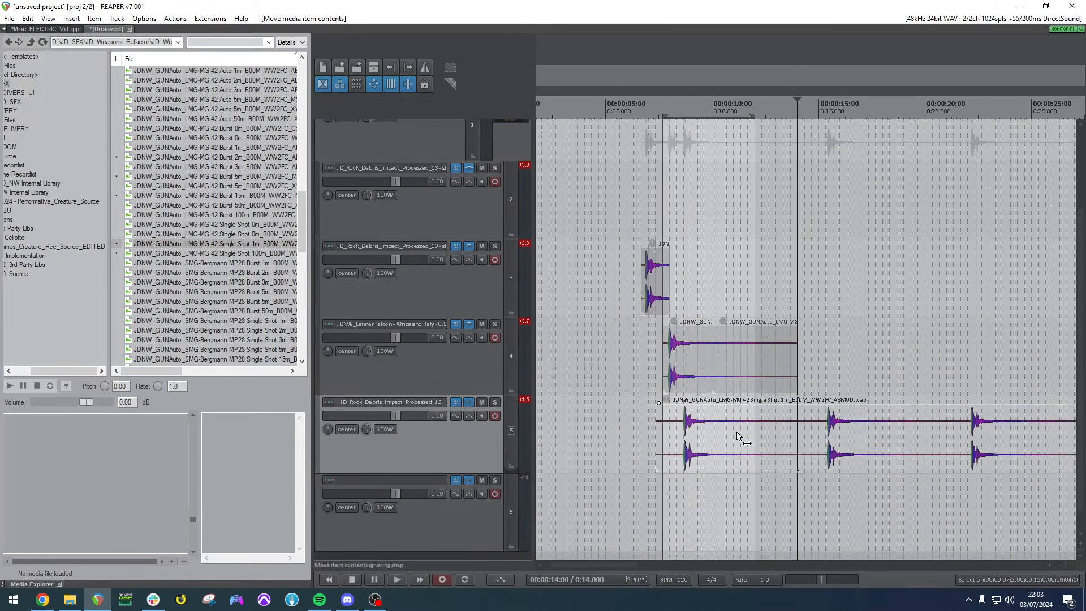
pyautogui.click(670, 418)
# Undo the gunshot splits and moves back to one unsplit recording on track 3.
pyautogui.hotkey('ctrl', 'z')
pyautogui.hotkey('ctrl', 'z')
pyautogui.hotkey('ctrl', 'z')
pyautogui.hotkey('ctrl', 'z')
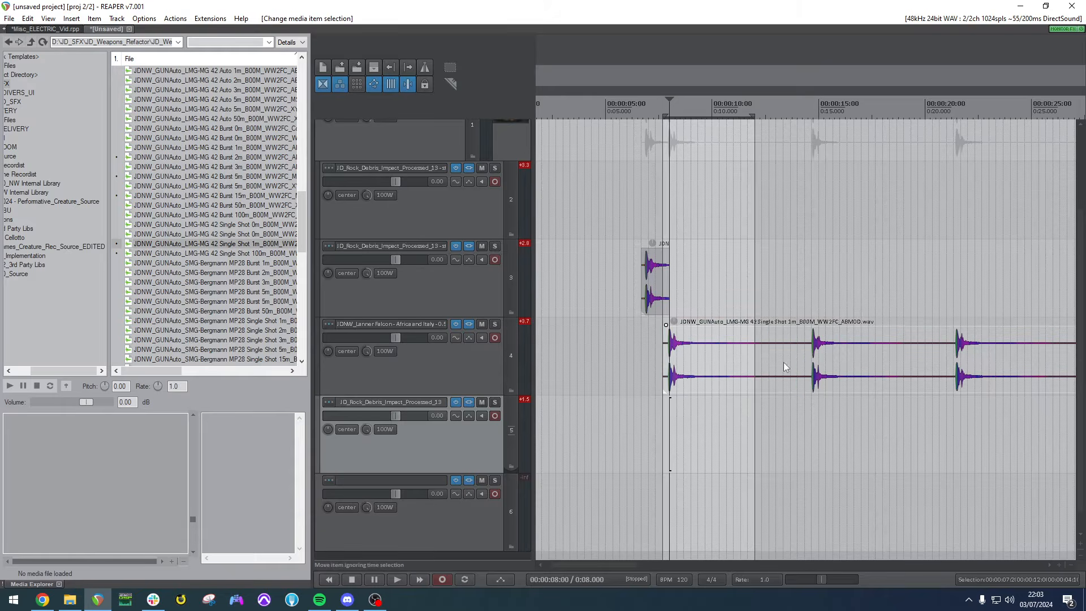
pyautogui.click(714, 375)
pyautogui.moveTo(727, 389); pyautogui.dragTo(707, 309)
# Add a marker named "#" at 7 seconds, over the first gunshot.
pyautogui.click(648, 205)
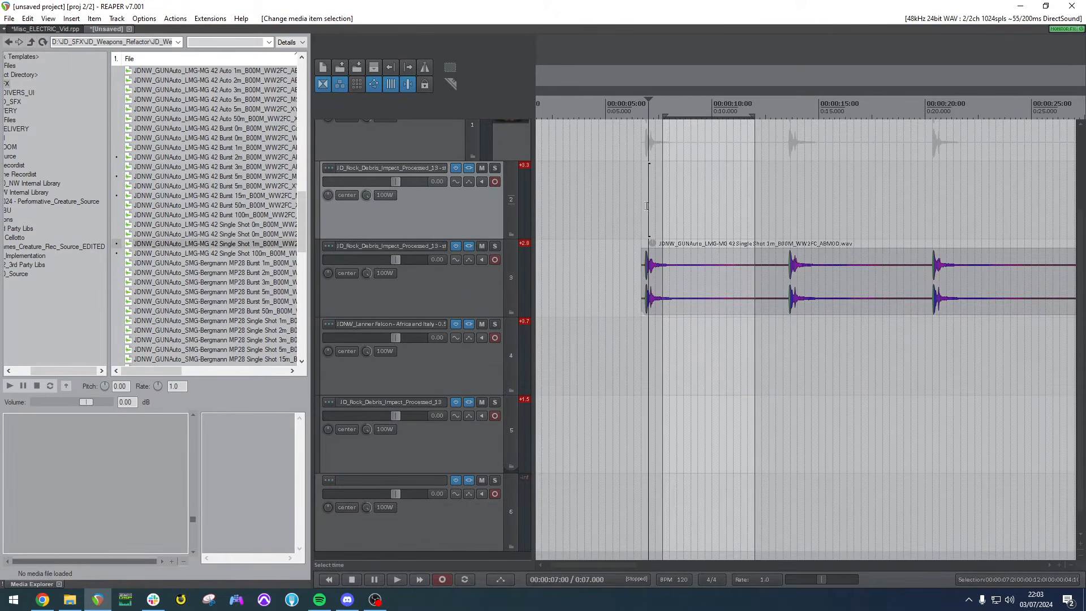
pyautogui.hotkey('shift', 'm')
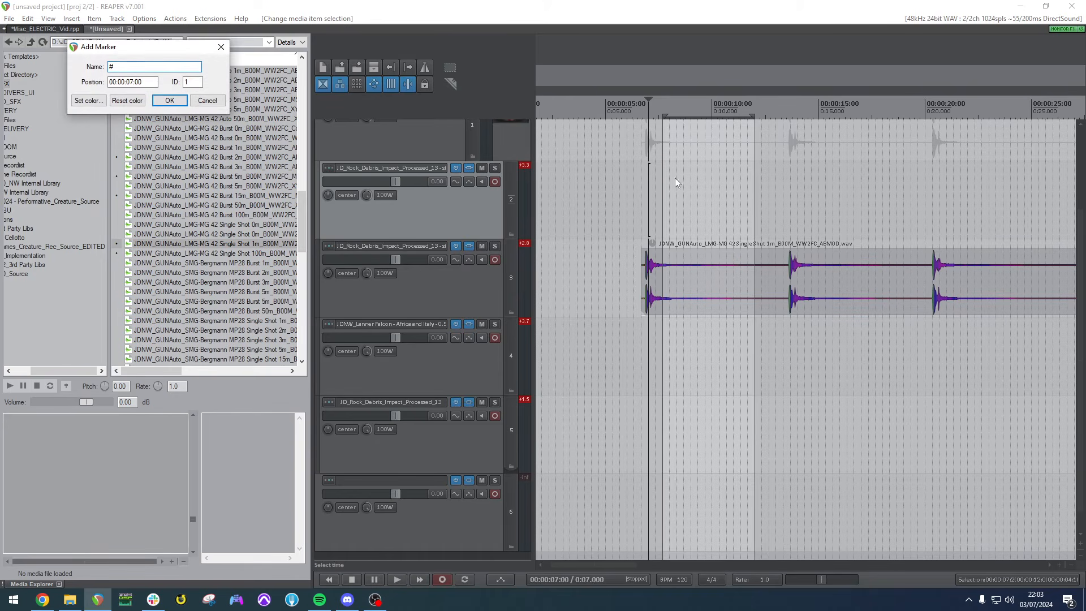
pyautogui.write('#')
pyautogui.click(169, 100)
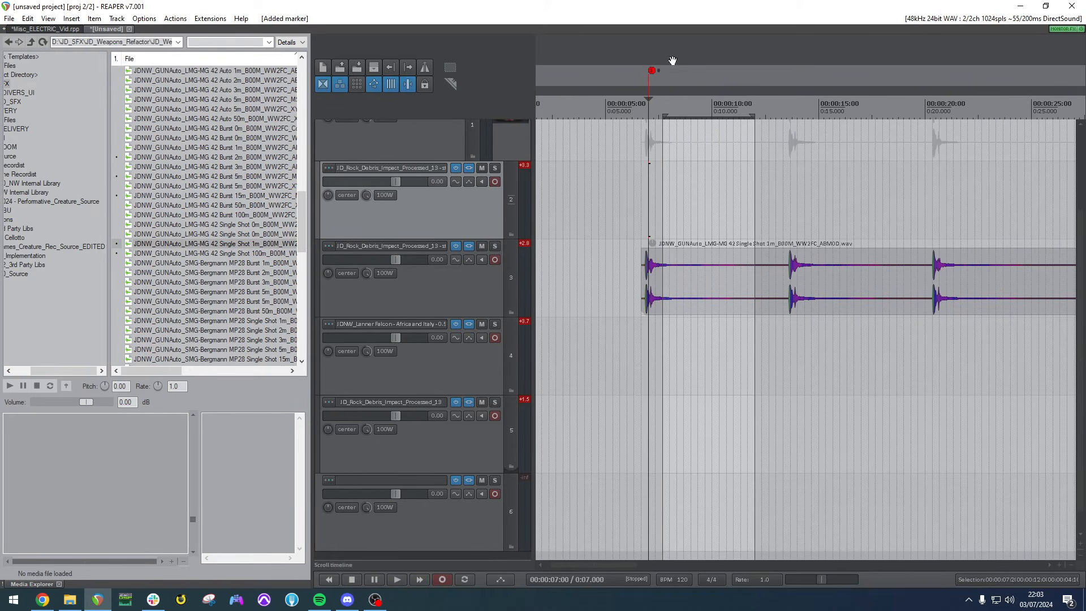
pyautogui.moveTo(652, 74)
pyautogui.mouseDown()
pyautogui.moveTo(705, 77)
pyautogui.moveTo(651, 79)
pyautogui.mouseUp()
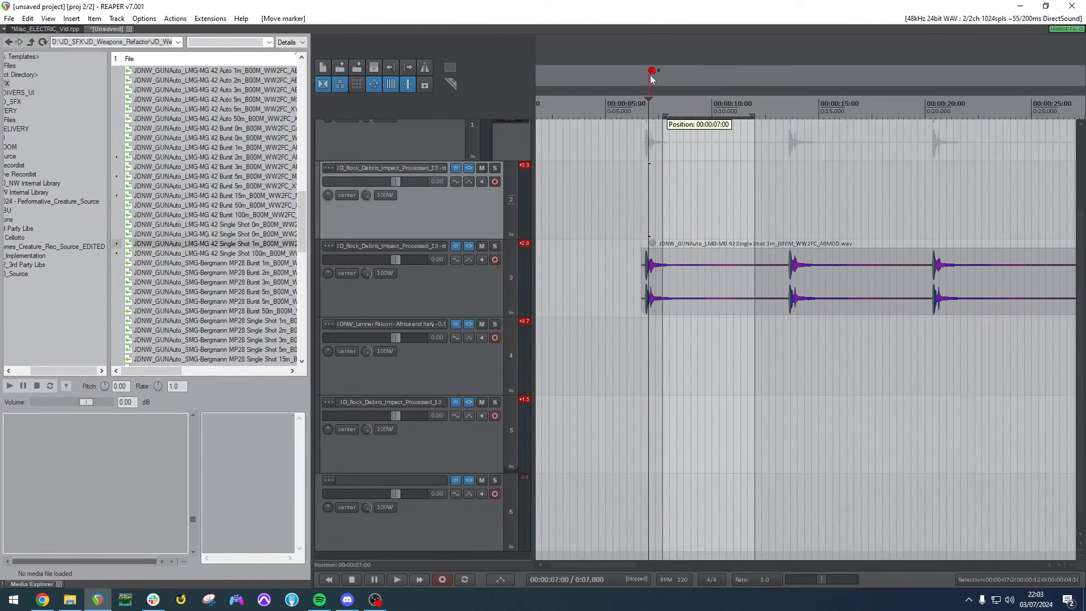
# Add two markers on the timeline at 8 seconds and about 9.3 seconds.
pyautogui.click(670, 97)
pyautogui.hotkey('shift', 'm')
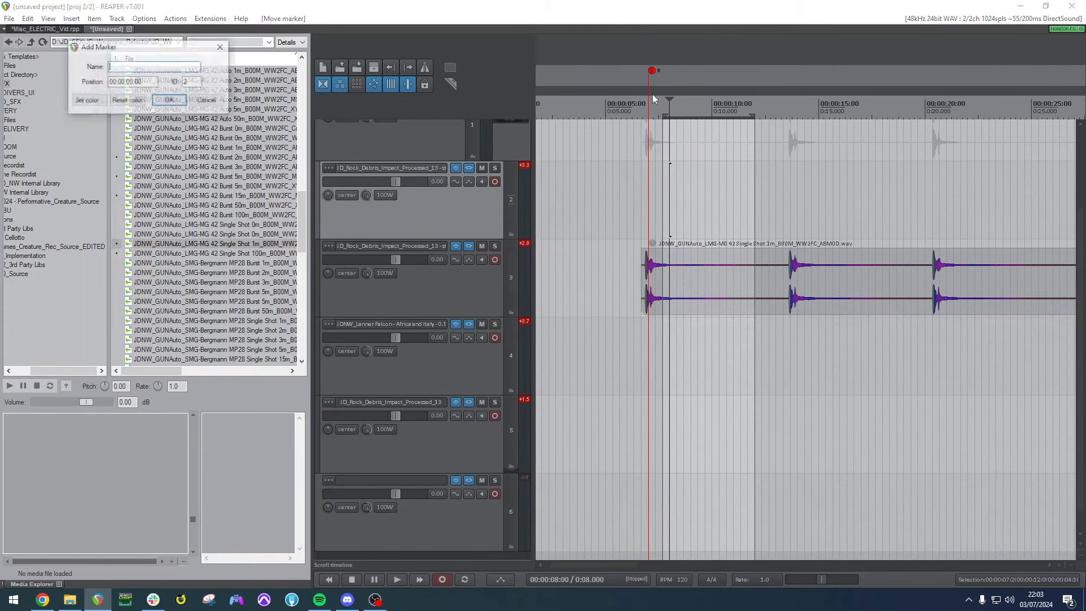
pyautogui.press('Return')
pyautogui.hotkey('shift', 'm')
pyautogui.press('Return')
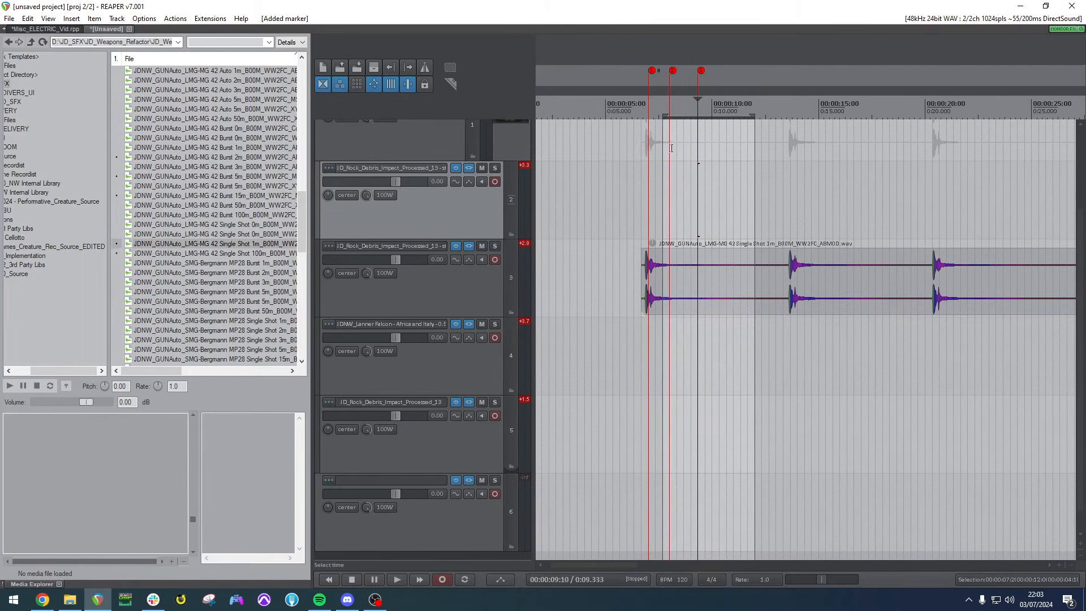
# Add three more markers at about 11.7 seconds, 13 seconds and about 10.7 seconds.
pyautogui.click(746, 150)
pyautogui.press('m')
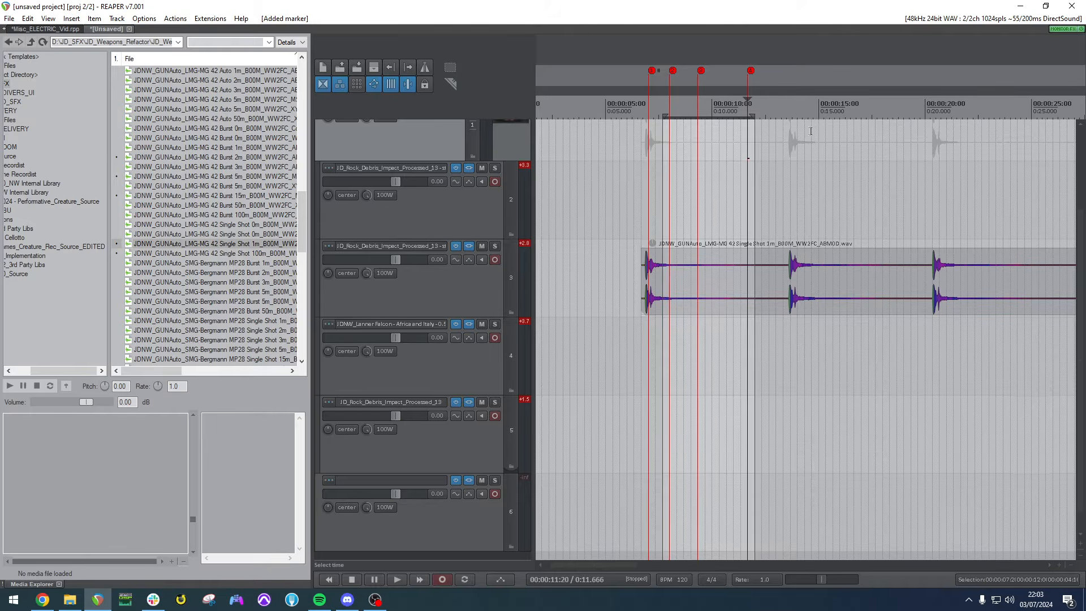
pyautogui.moveTo(810, 132); pyautogui.dragTo(790, 135)
pyautogui.press('m')
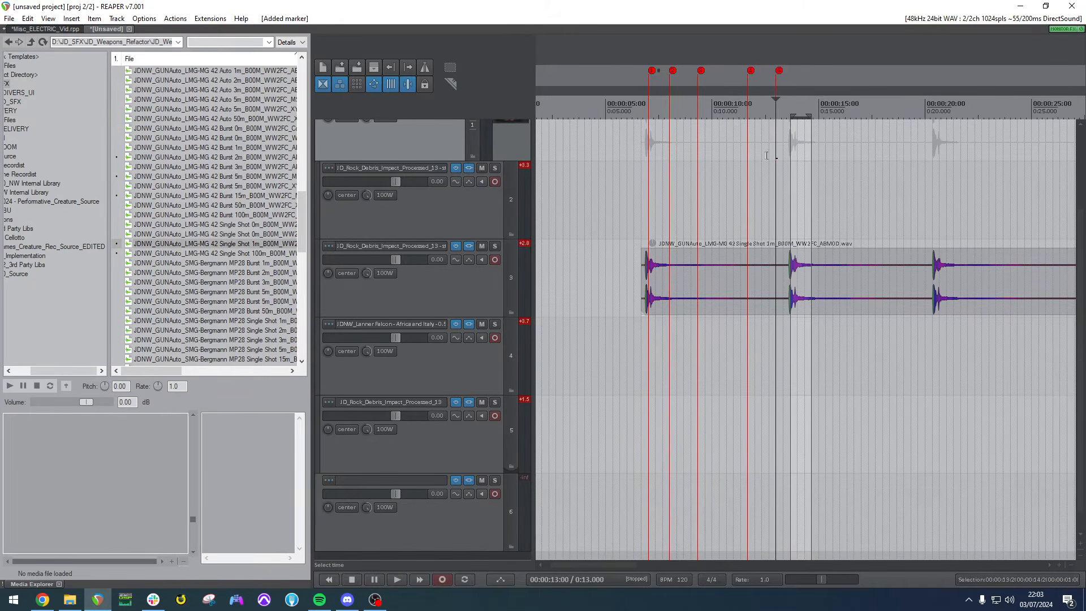
pyautogui.hotkey('shift', 'm')
pyautogui.press('Return')
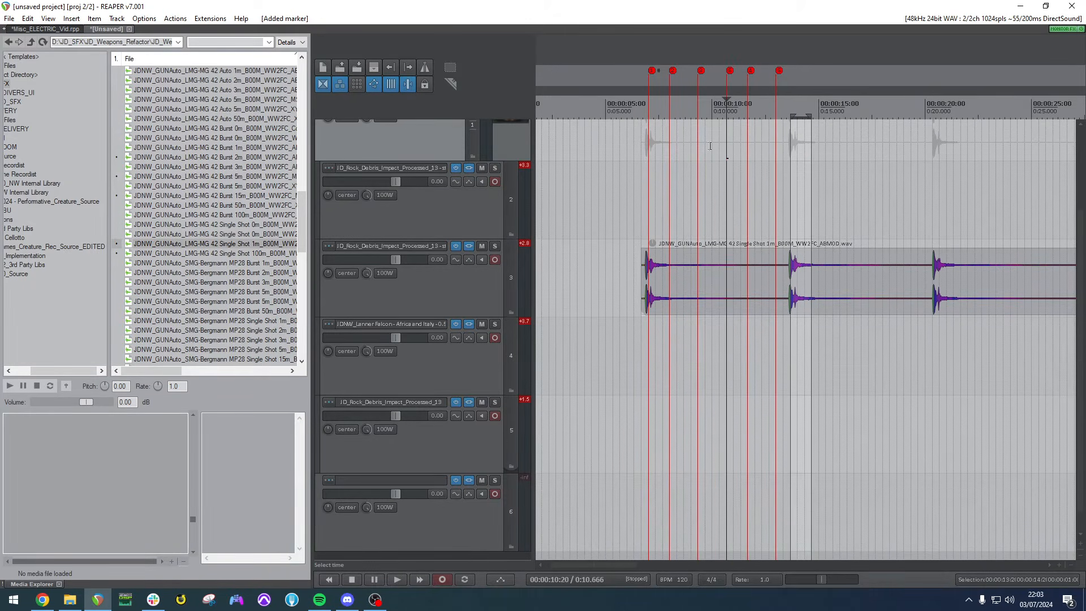
# Create a region named "GUN1" over the markers, starting at 5 seconds and about 9.3 seconds long.
pyautogui.moveTo(606, 193); pyautogui.dragTo(803, 212)
pyautogui.hotkey('shift', 'r')
pyautogui.write('GUN1')
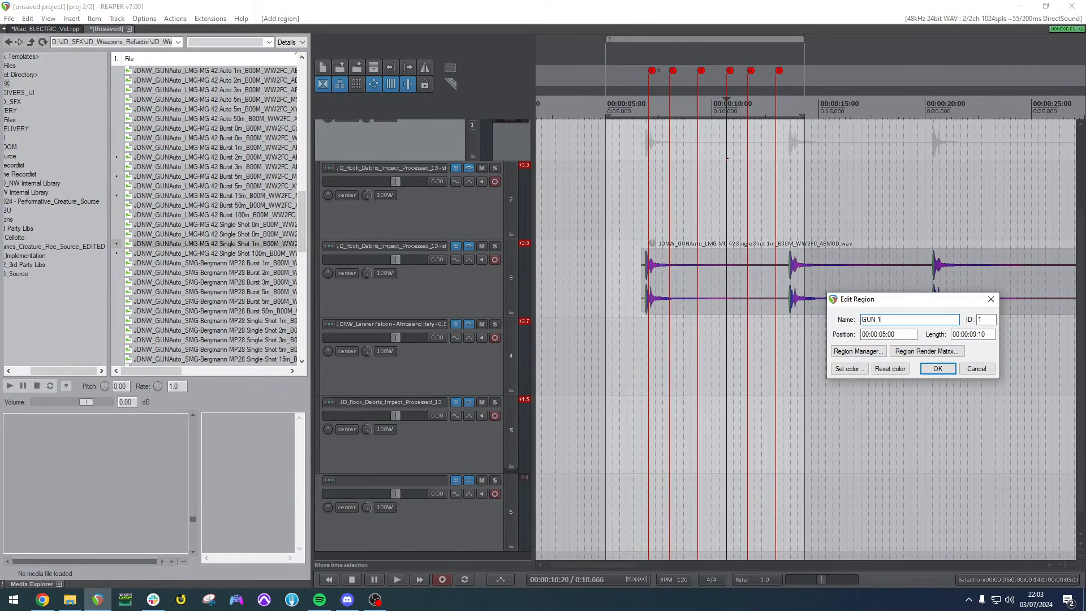
pyautogui.press('Return')
# Split the track 3 recording at 41 seconds and move the remainder further along the timeline.
pyautogui.click(718, 325)
pyautogui.moveTo(614, 184); pyautogui.dragTo(790, 228)
pyautogui.moveTo(766, 267); pyautogui.dragTo(759, 268)
pyautogui.scroll(-5, 631, 242)
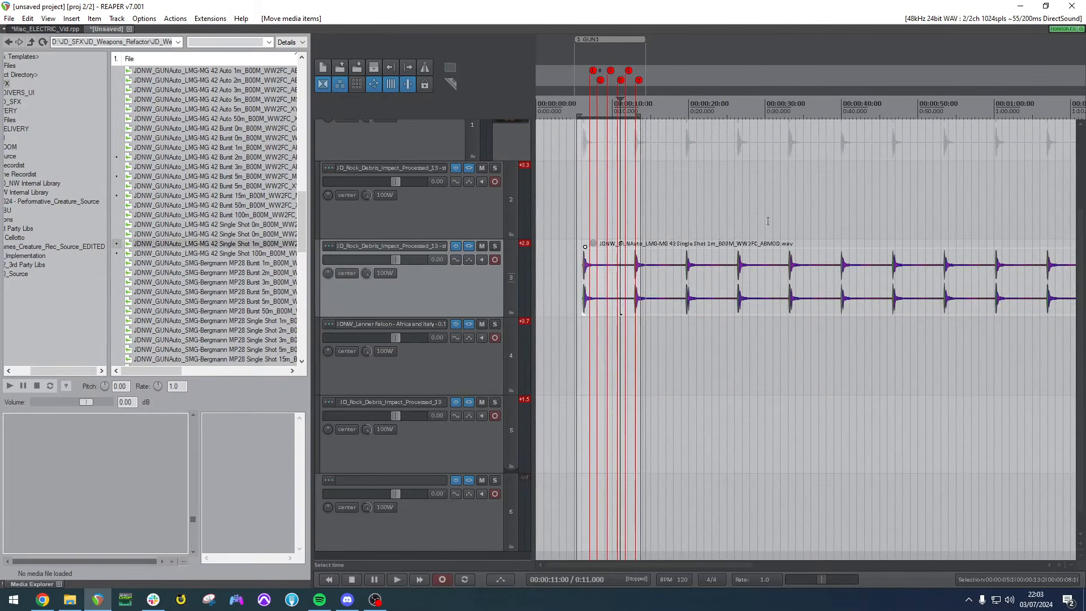
pyautogui.click(566, 168)
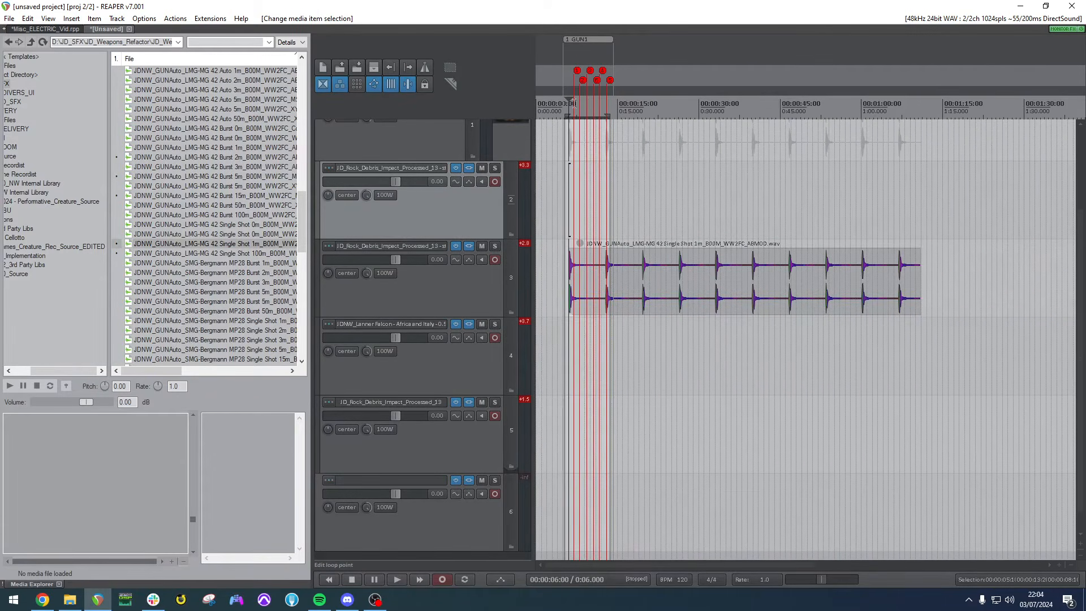
pyautogui.click(603, 266)
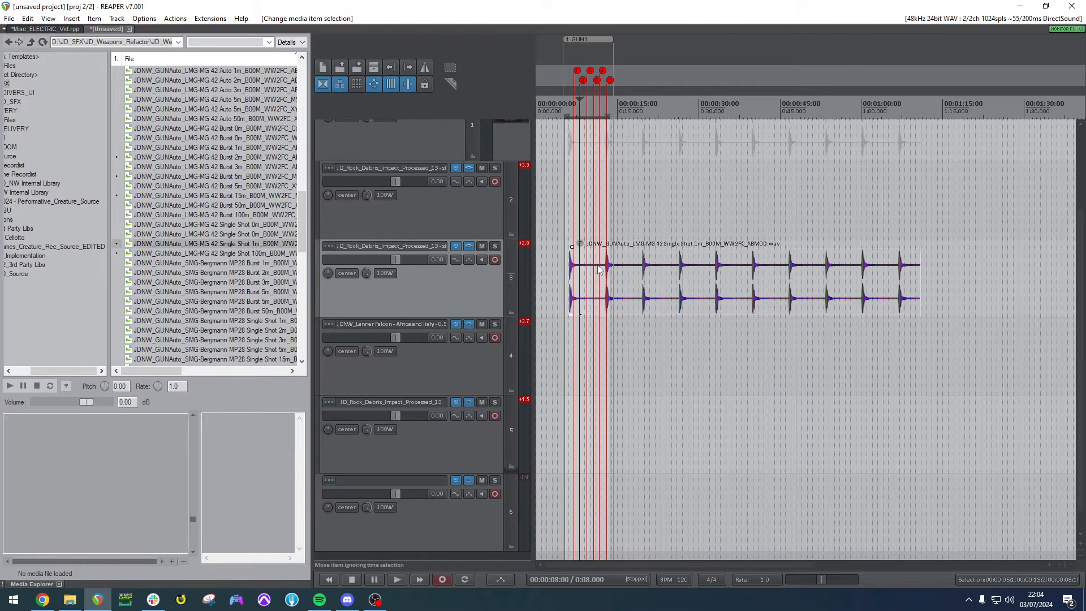
pyautogui.click(650, 270)
pyautogui.click(679, 269)
pyautogui.click(721, 268)
pyautogui.click(759, 273)
pyautogui.press('s')
pyautogui.moveTo(794, 282); pyautogui.dragTo(853, 282)
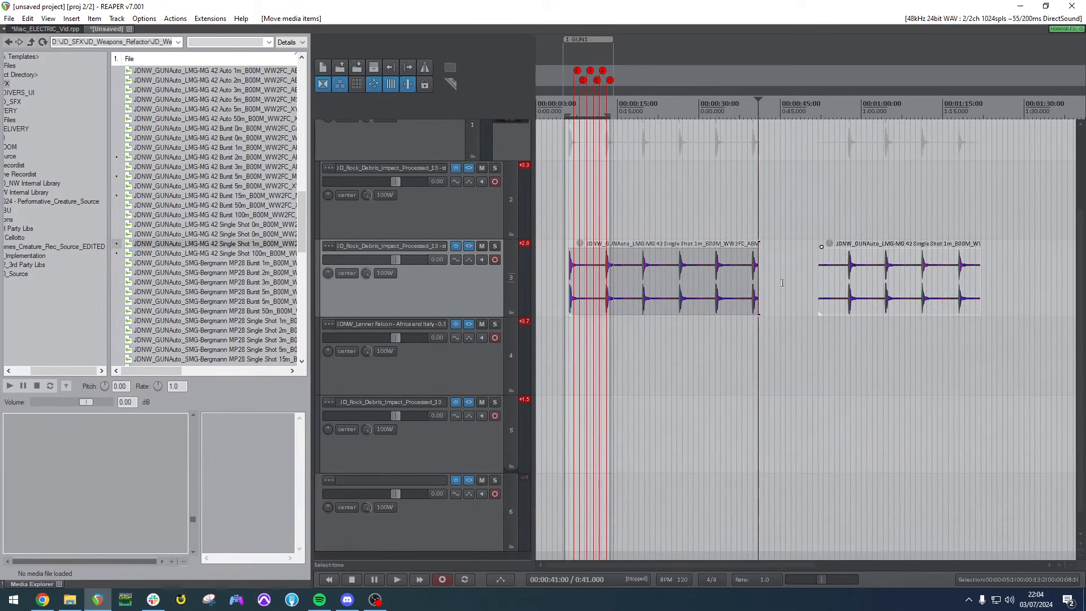
# Split the track 3 recording at 37 seconds and delete everything after its first five shots.
pyautogui.moveTo(749, 276); pyautogui.dragTo(751, 275)
pyautogui.click(737, 275)
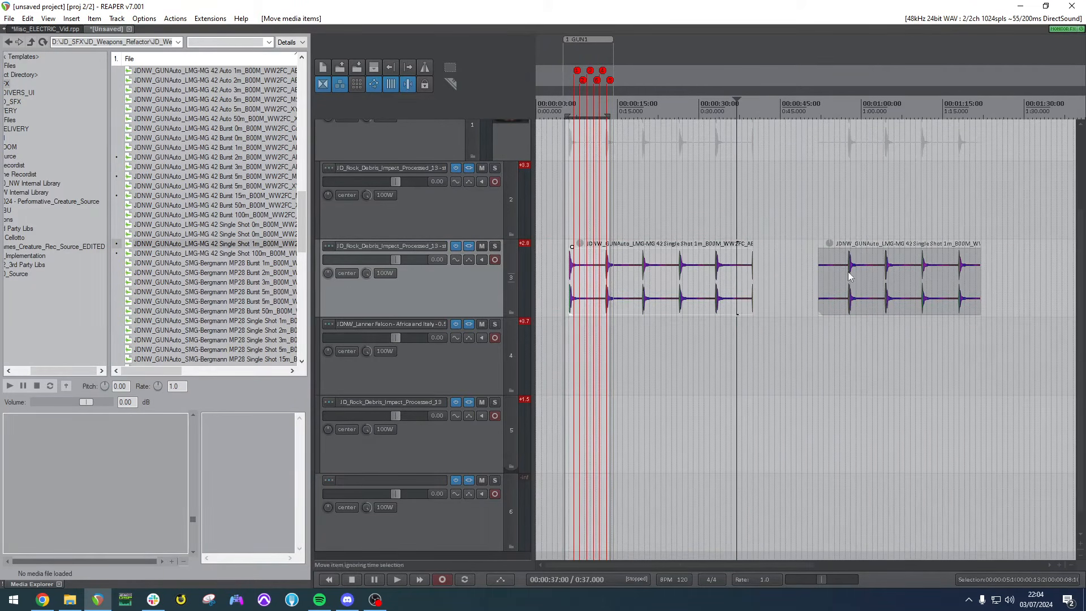
pyautogui.press('s')
pyautogui.click(740, 273)
pyautogui.press('Delete')
pyautogui.click(861, 272)
pyautogui.press('Delete')
pyautogui.click(671, 274)
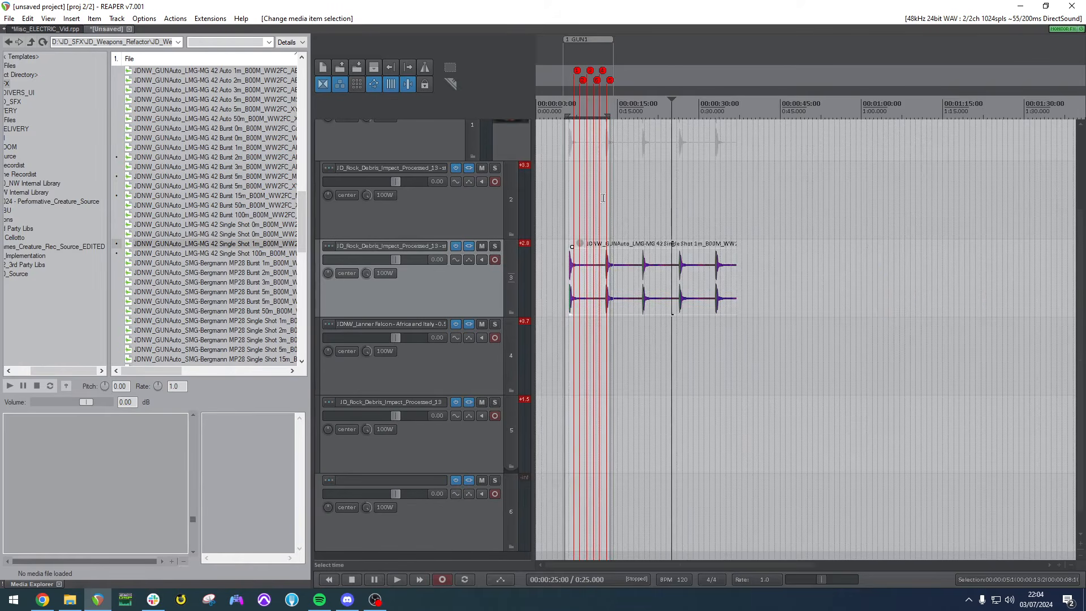
# Set a time selection from 6 to about 13.8 seconds and dynamically split the recording into single shots without the silent areas.
pyautogui.scroll(3, 644, 176)
pyautogui.scroll(-1, 637, 182)
pyautogui.click(635, 185)
pyautogui.scroll(3, 651, 209)
pyautogui.click(771, 276)
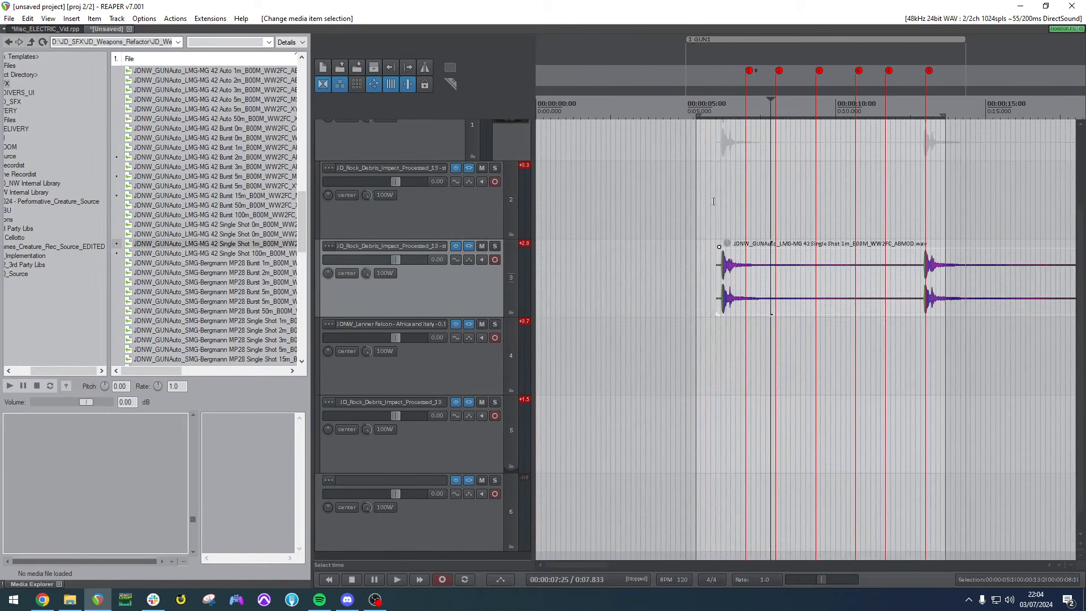
pyautogui.moveTo(716, 200); pyautogui.dragTo(954, 199)
pyautogui.press('d')
pyautogui.scroll(-4, 701, 206)
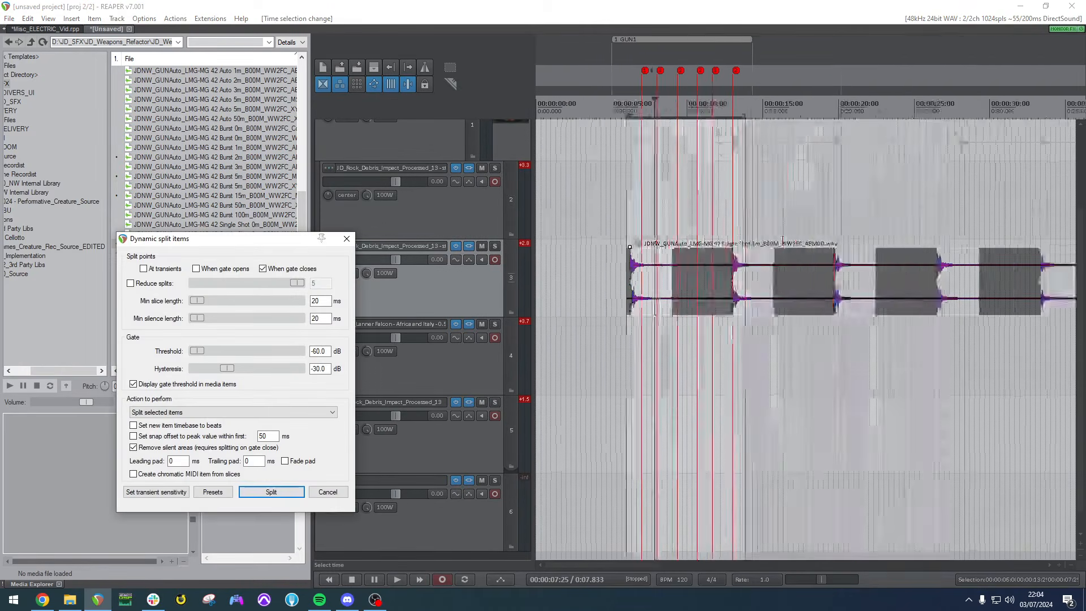
pyautogui.scroll(3, 758, 244)
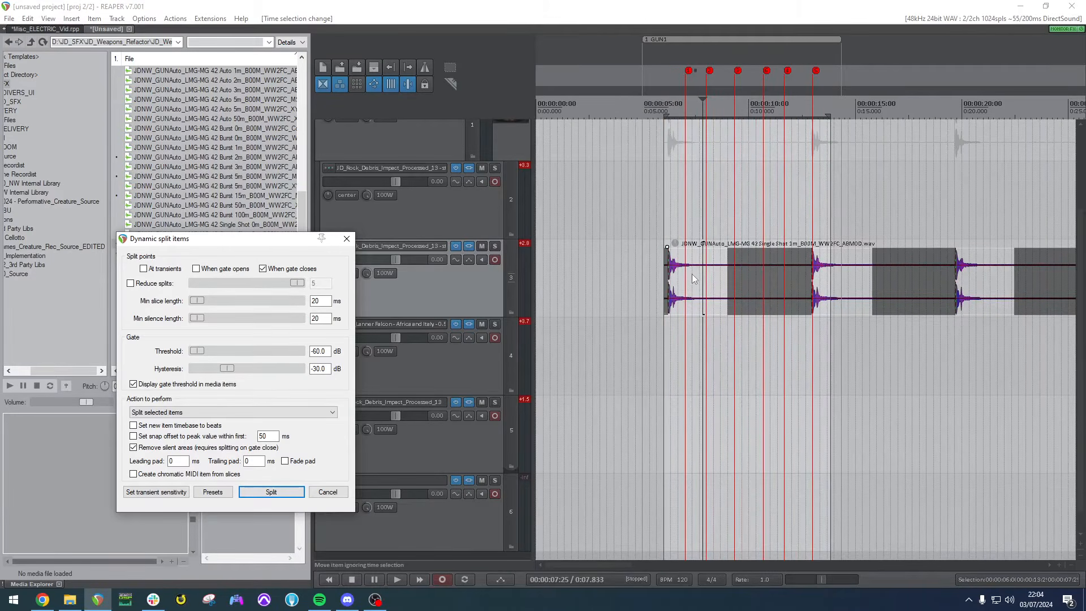
pyautogui.click(271, 491)
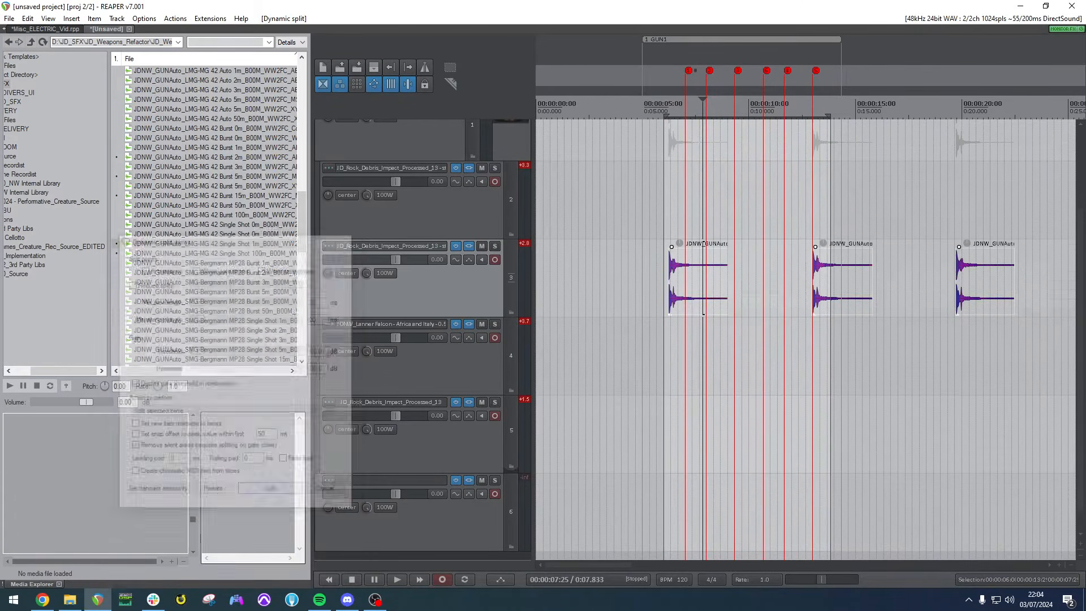
# Align the five shots to the markers and explode them onto tracks 3 to 7, dismissing the dynamic split dialog.
pyautogui.hotkey('ctrl', 'z')
pyautogui.press('d')
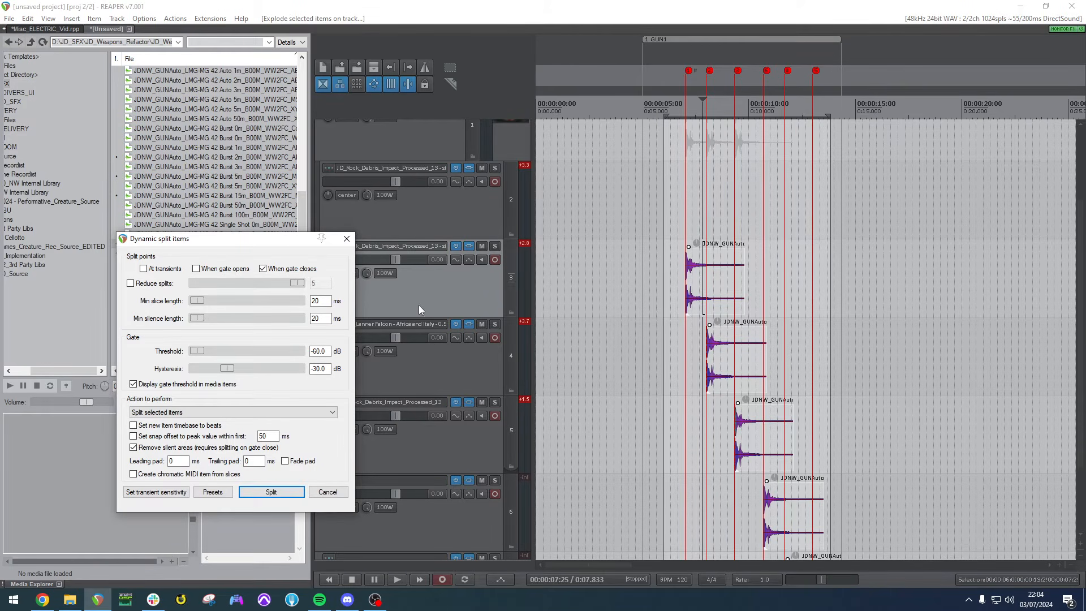
pyautogui.press('Escape')
pyautogui.scroll(-3, 463, 237)
pyautogui.scroll(-2, 622, 257)
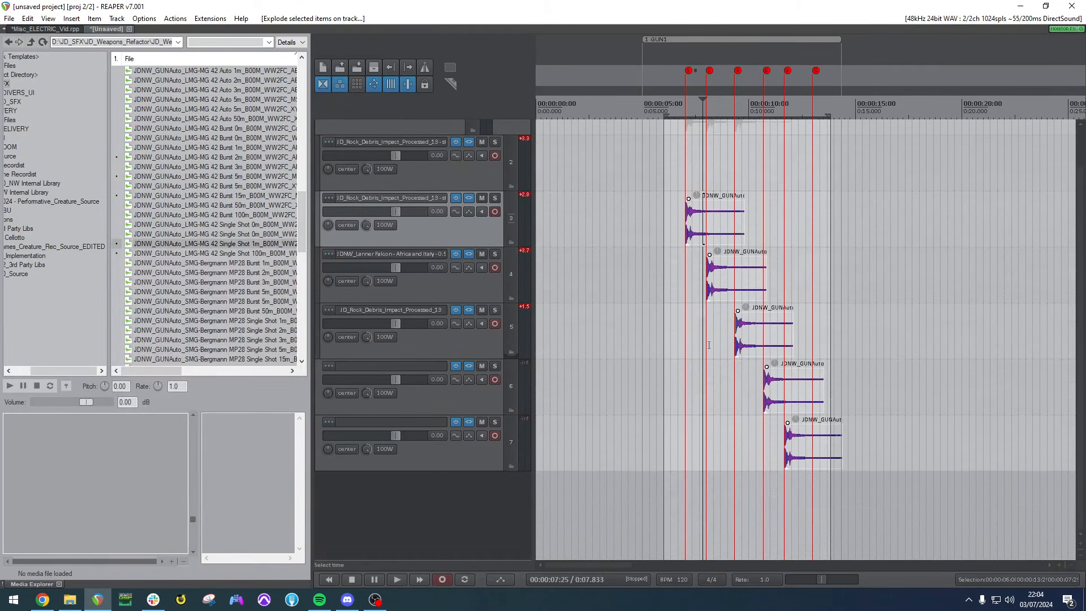
pyautogui.scroll(2, 744, 179)
pyautogui.click(744, 179)
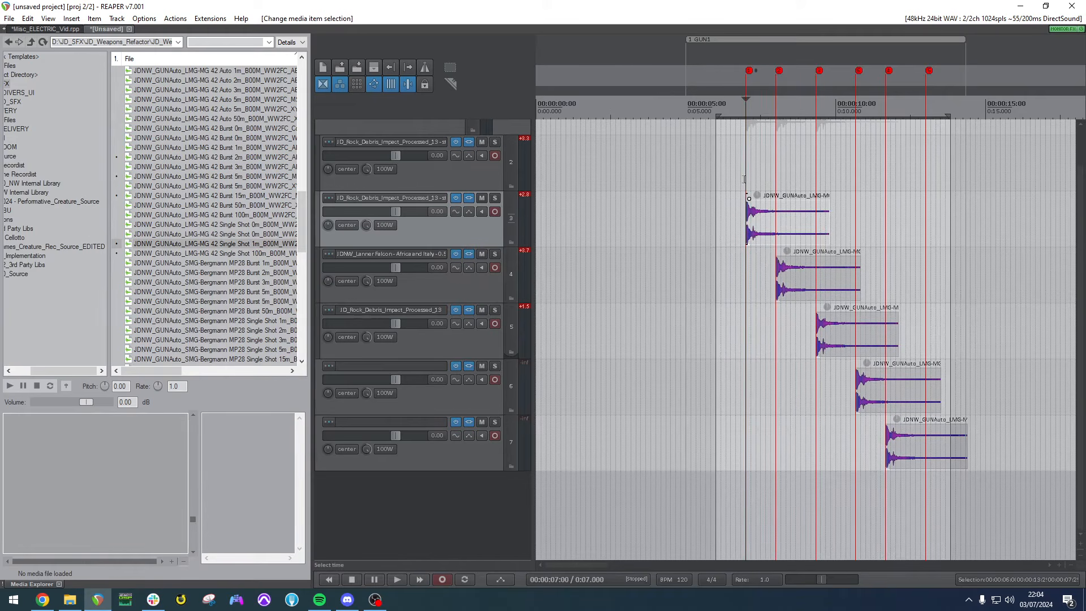
pyautogui.click(752, 177)
# Examine the component actions inside the "Gun setup" custom action and close the action windows without changes.
pyautogui.press('?')
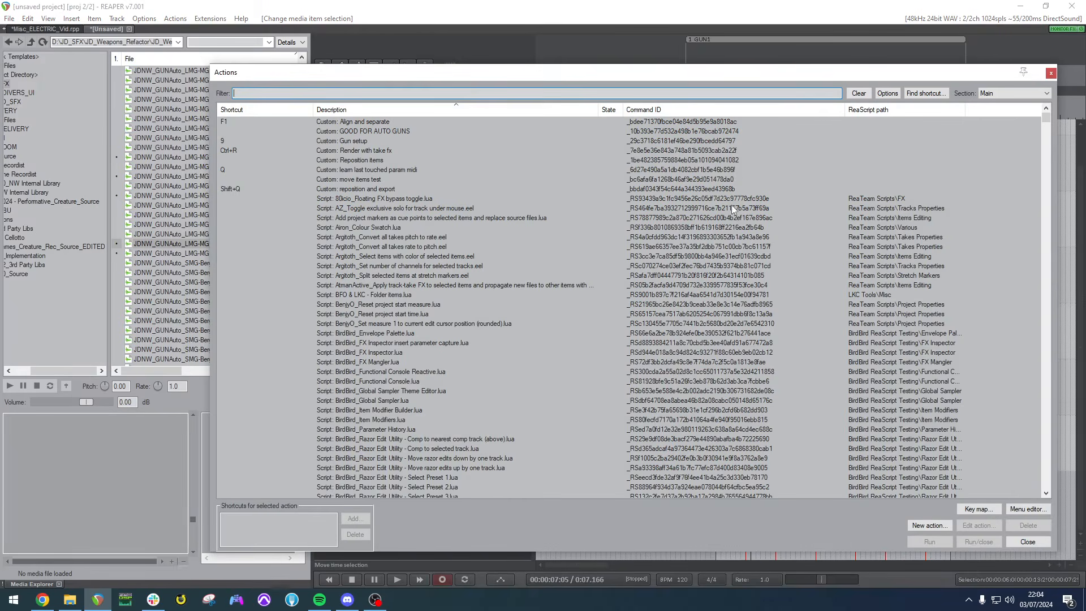
pyautogui.click(244, 140)
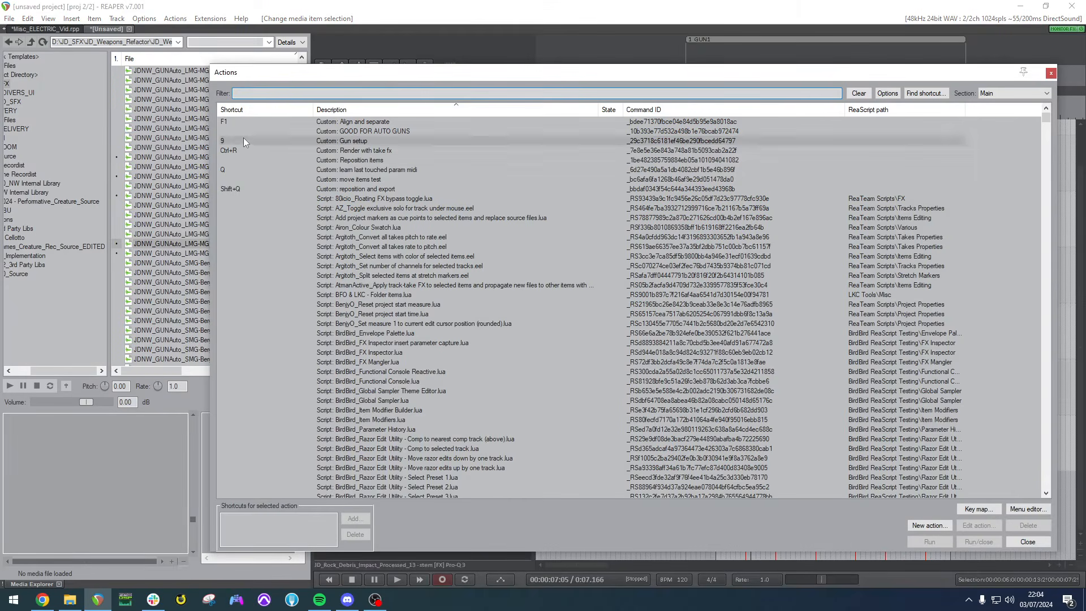
pyautogui.rightClick(356, 142)
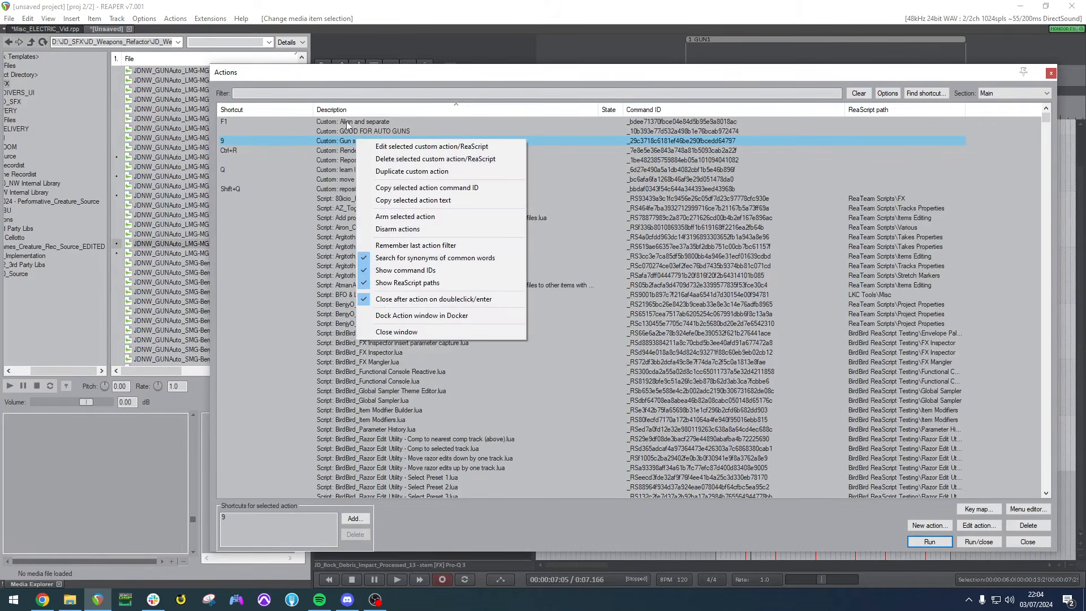
pyautogui.click(394, 147)
pyautogui.press('Tab')
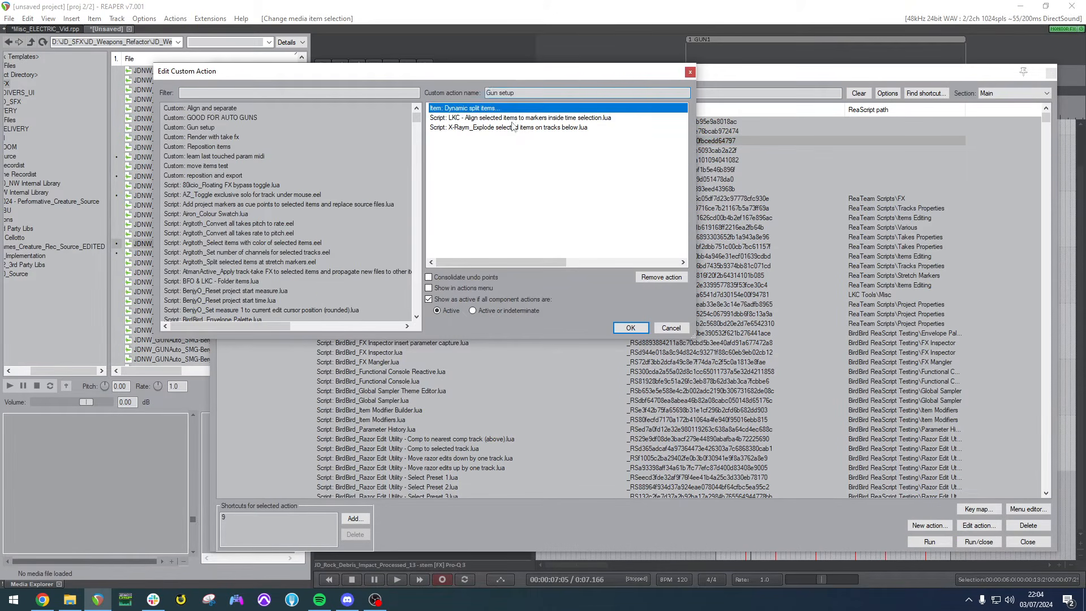
pyautogui.click(518, 120)
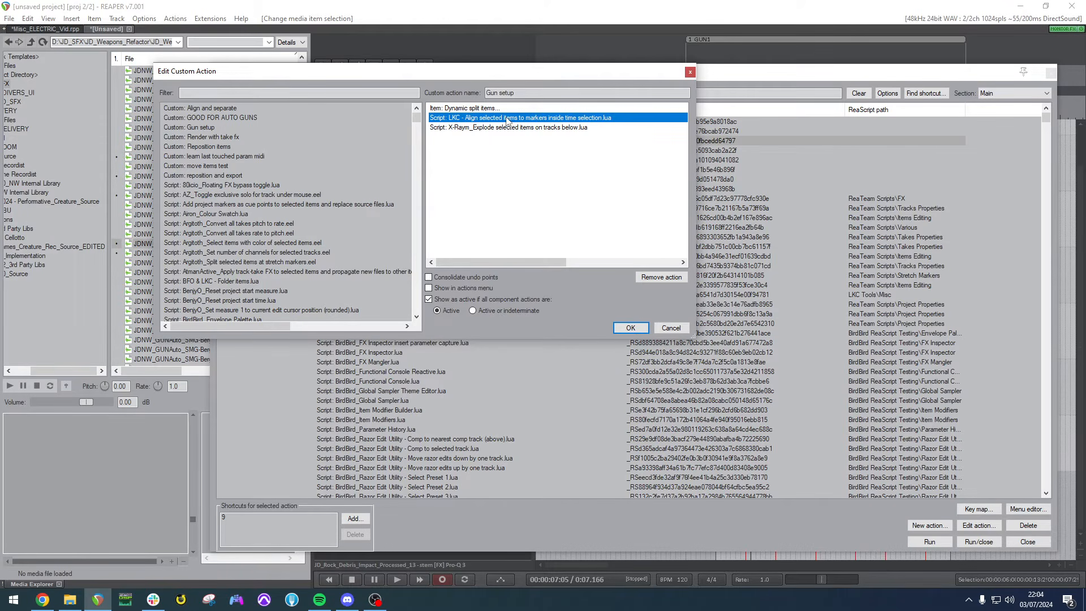
pyautogui.click(537, 138)
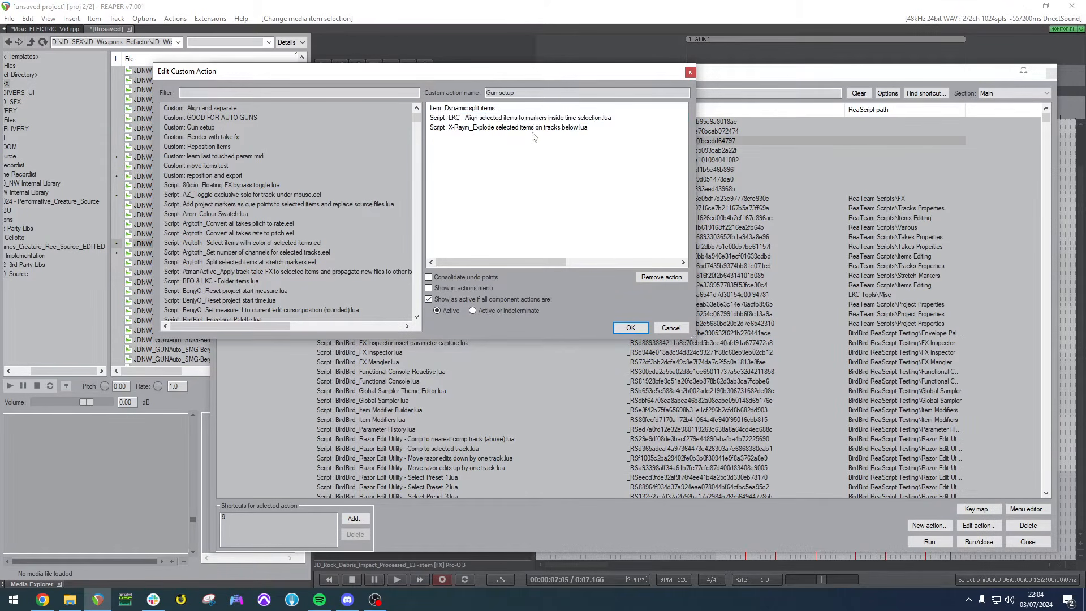
pyautogui.click(524, 129)
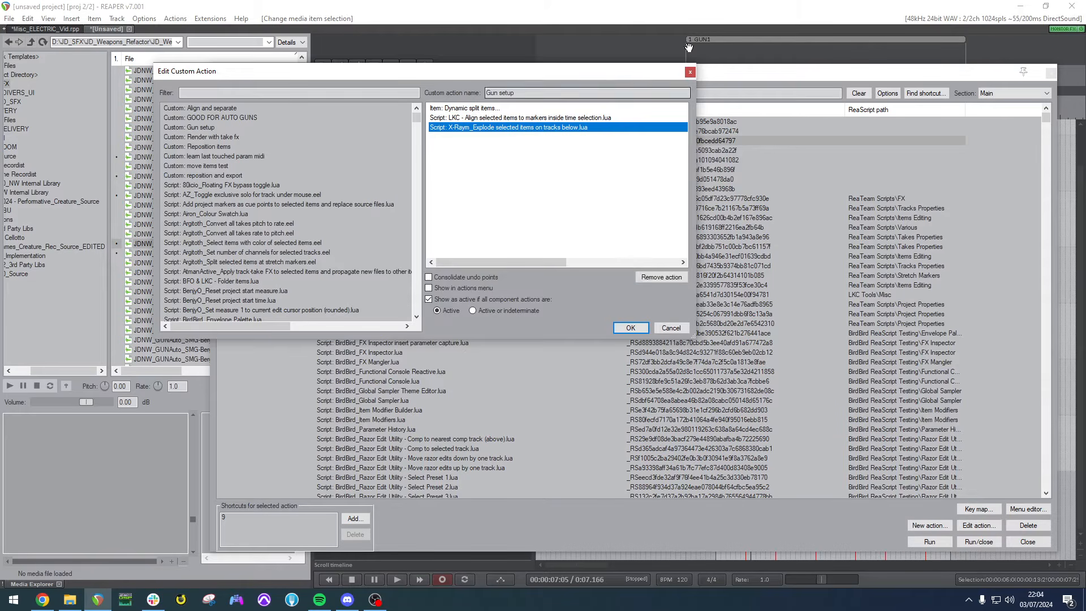
pyautogui.click(690, 72)
pyautogui.click(1051, 72)
# Cut off the tails of the shots on tracks 3 and 4 at about 8.3 and 9.7 seconds.
pyautogui.click(945, 266)
pyautogui.scroll(-3, 943, 267)
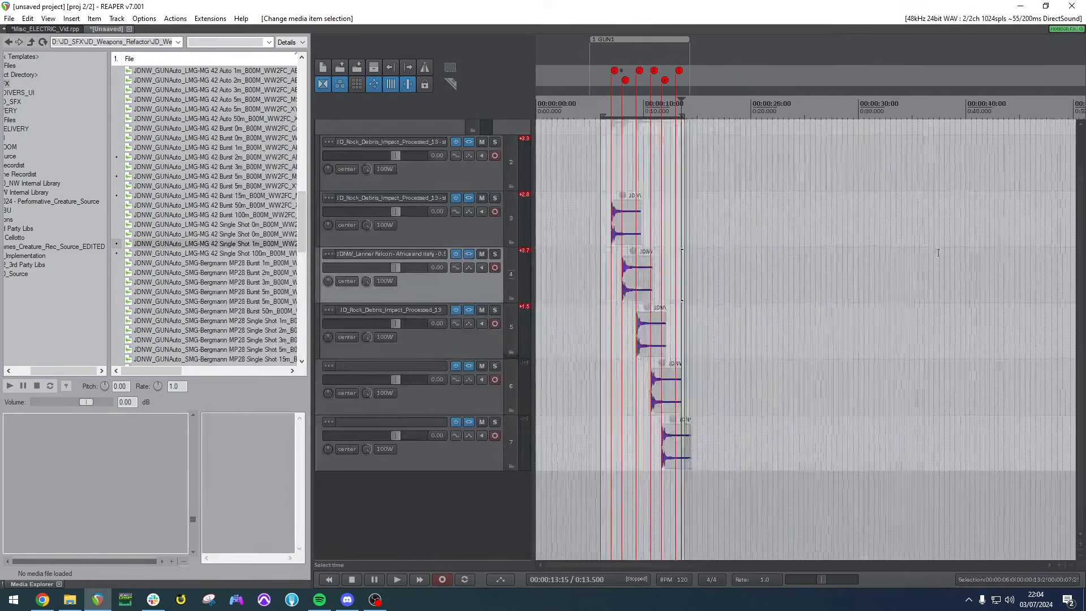
pyautogui.scroll(4, 882, 269)
pyautogui.scroll(-2, 752, 268)
pyautogui.click(719, 268)
pyautogui.scroll(3, 736, 277)
pyautogui.scroll(-2, 820, 286)
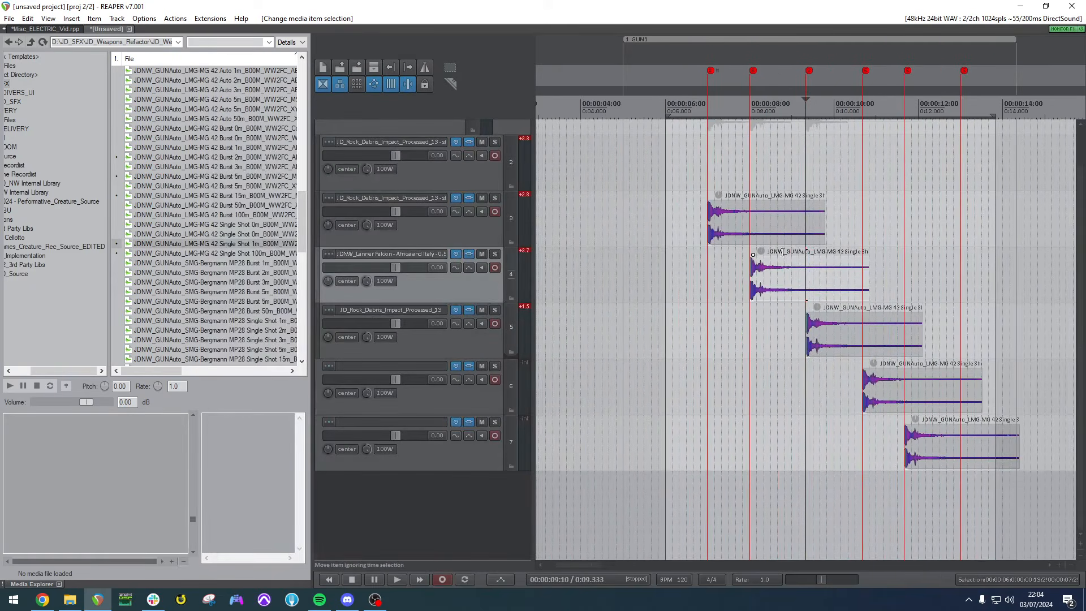
pyautogui.click(783, 243)
pyautogui.press('s')
pyautogui.press('Delete')
pyautogui.click(822, 280)
pyautogui.press('s')
pyautogui.press('Delete')
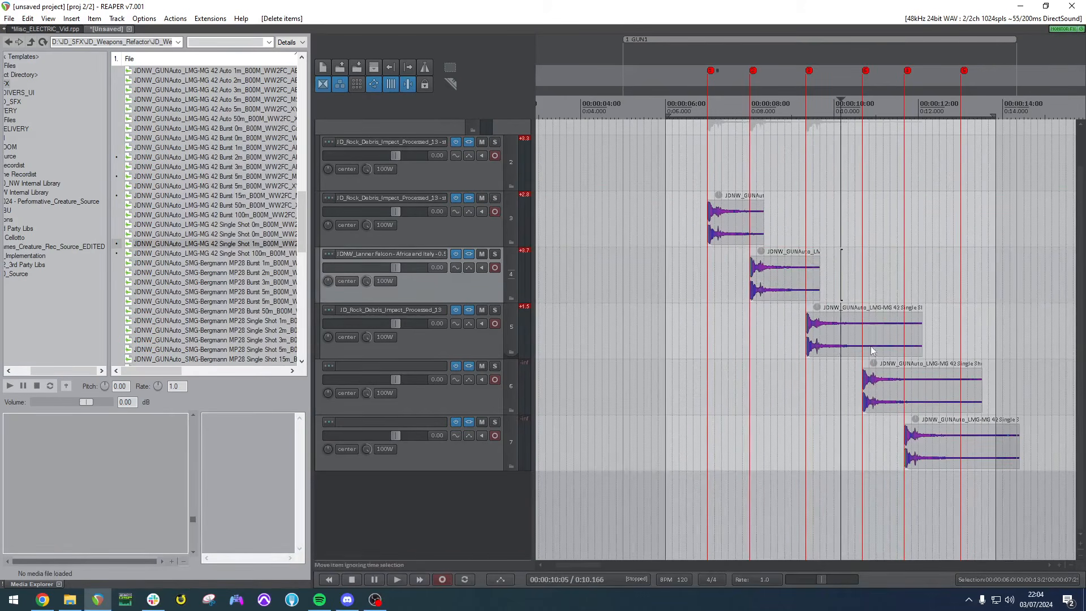
# Cut off the tails of the shots on tracks 5, 6 and 7 at about 10.8, 11.3 and 13.1 seconds.
pyautogui.click(870, 340)
pyautogui.press('s')
pyautogui.press('Delete')
pyautogui.click(890, 391)
pyautogui.press('s')
pyautogui.press('Delete')
pyautogui.click(967, 438)
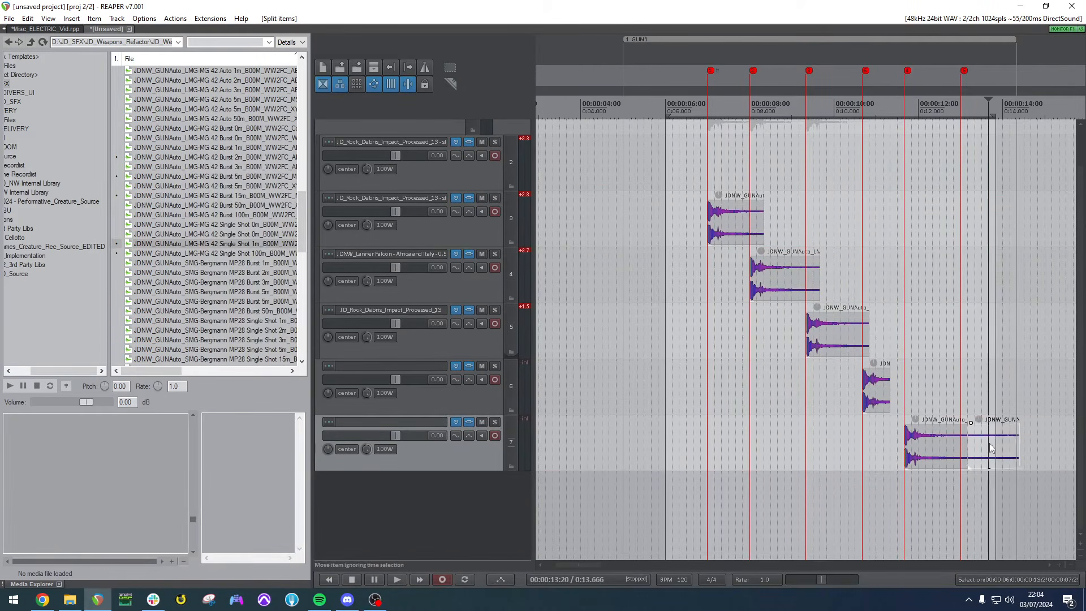
pyautogui.press('s')
pyautogui.press('Delete')
# Select all five shots and run the next-variation action, giving each a length of about one second.
pyautogui.click(856, 226)
pyautogui.scroll(2, 820, 228)
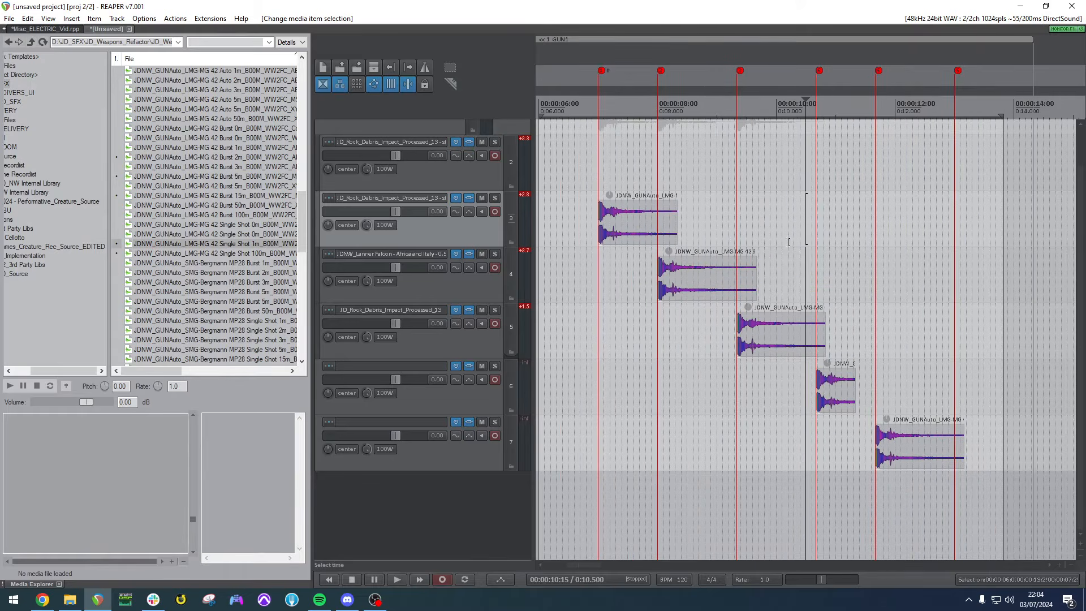
pyautogui.moveTo(937, 454); pyautogui.dragTo(598, 146)
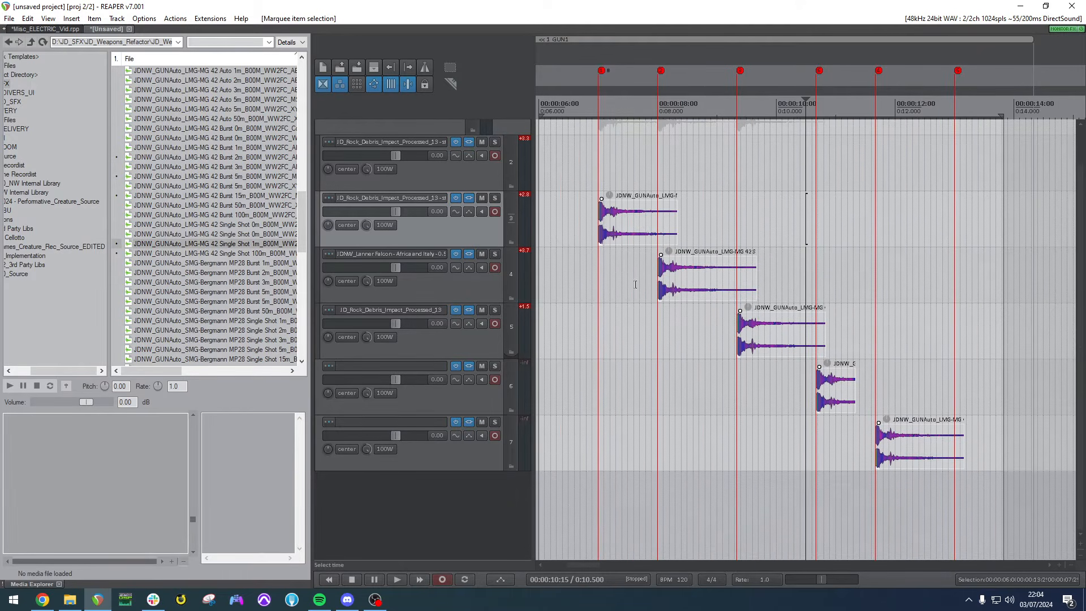
pyautogui.hotkey('ctrl', 'l')
pyautogui.write('0.5')
pyautogui.press('Return')
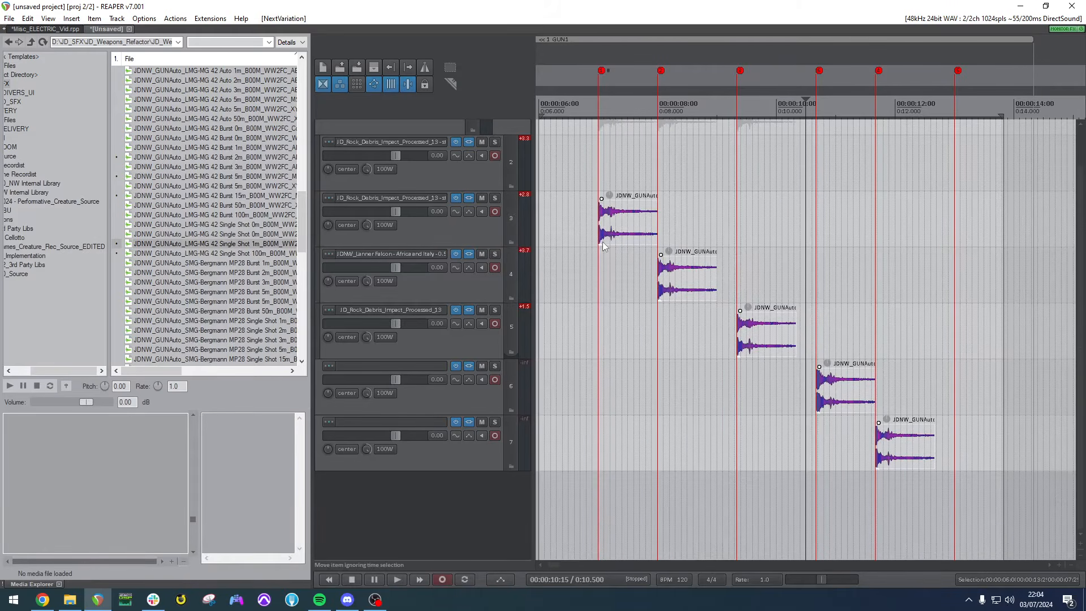
pyautogui.hotkey('ctrl', 'z')
pyautogui.click(646, 256)
# Copy the first shot on track 3 to about 18 seconds on the same track.
pyautogui.scroll(-3, 646, 256)
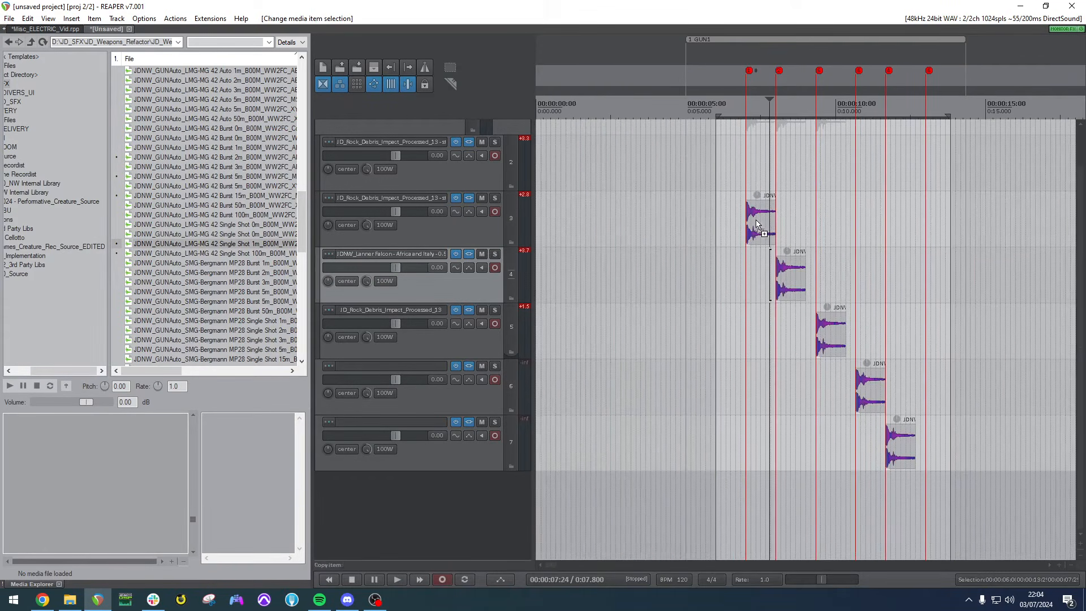
pyautogui.moveTo(758, 224); pyautogui.dragTo(992, 231)
pyautogui.click(991, 231)
pyautogui.scroll(4, 991, 231)
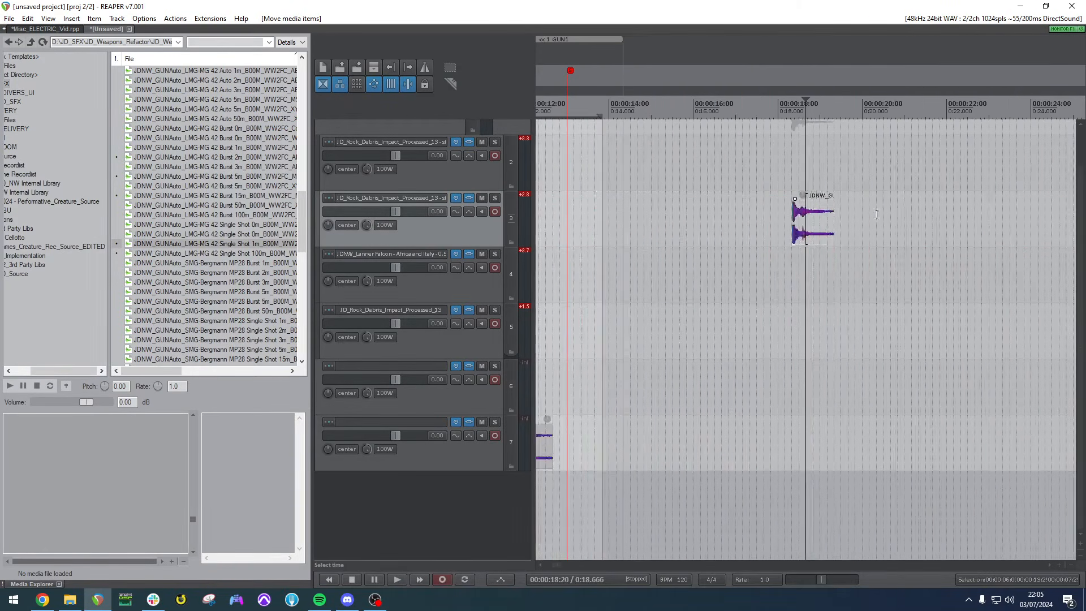
# Cycle the copied shot at about 18 seconds on track 3 through several next variations and audition it in solo.
pyautogui.moveTo(807, 217); pyautogui.dragTo(807, 217)
pyautogui.click(817, 224)
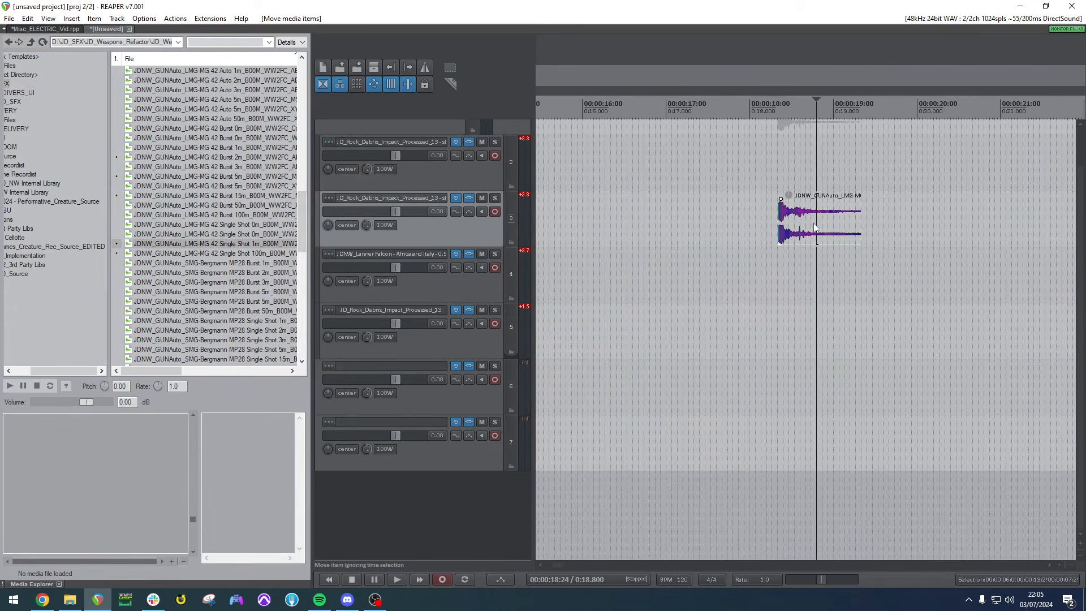
pyautogui.press('t')
pyautogui.press('t')
pyautogui.press('t')
pyautogui.press('t')
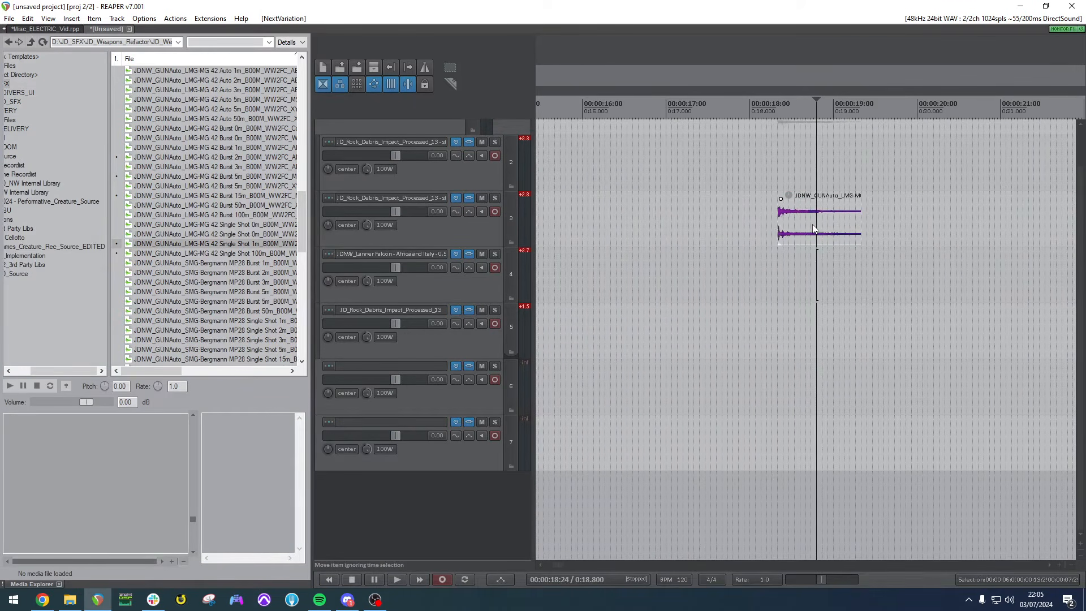
pyautogui.press('t')
pyautogui.press('t')
pyautogui.press('t')
pyautogui.press('t')
pyautogui.click(811, 221)
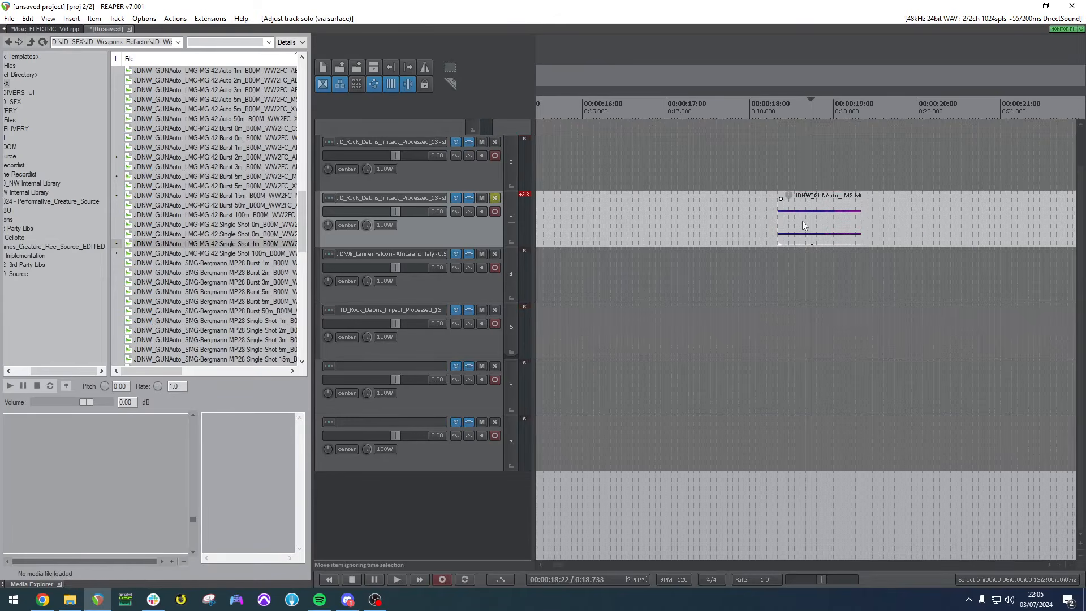
# Delete the copied shot at about 18 seconds on track 3.
pyautogui.scroll(-5, 814, 229)
pyautogui.scroll(-1, 819, 231)
pyautogui.click(658, 294)
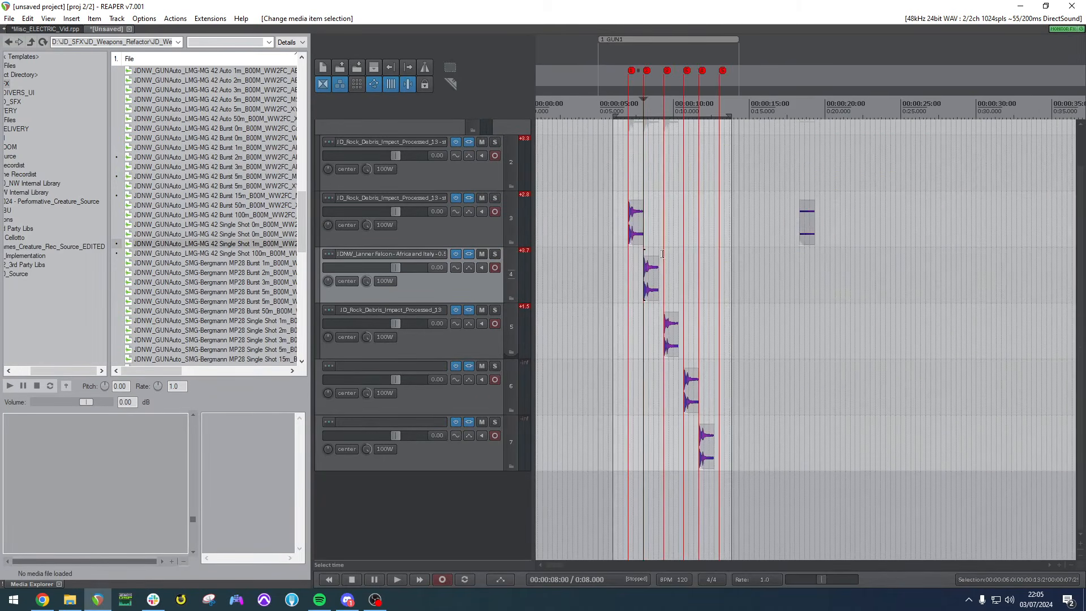
pyautogui.scroll(3, 814, 195)
pyautogui.scroll(-3, 815, 195)
pyautogui.scroll(-2, 815, 195)
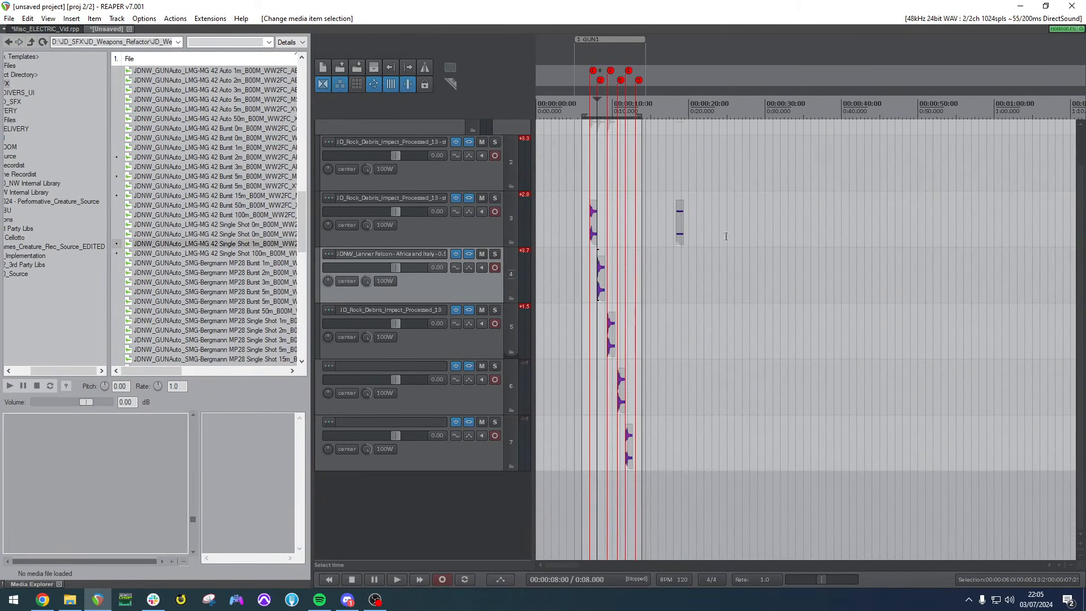
pyautogui.press('Delete')
pyautogui.click(639, 232)
pyautogui.scroll(4, 616, 249)
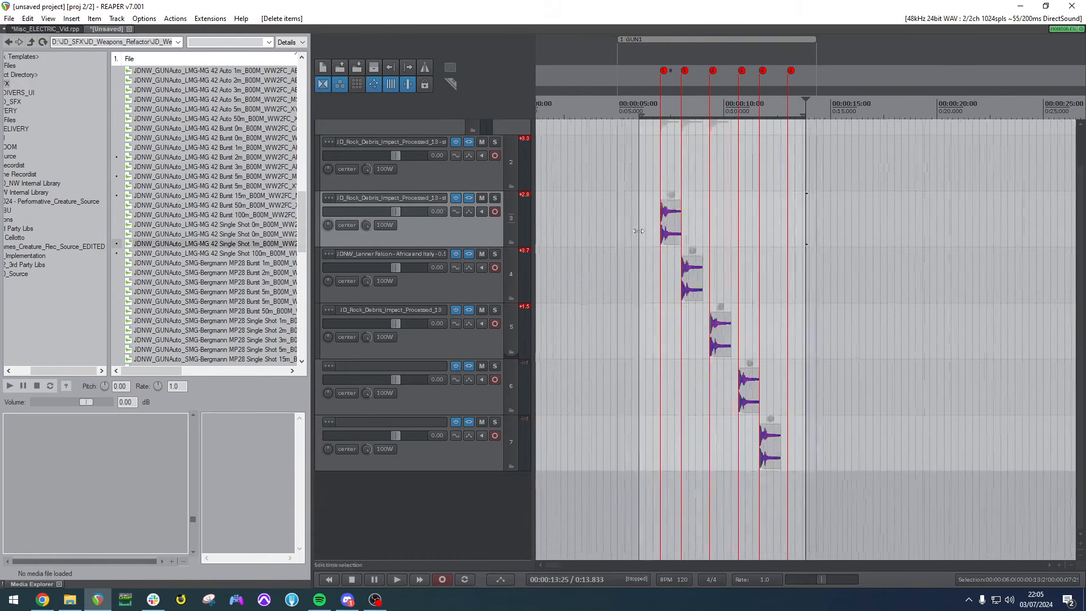
# Look up in the action list which action is assigned to the Alt+Space shortcut, and close the list.
pyautogui.click(610, 263)
pyautogui.click(607, 273)
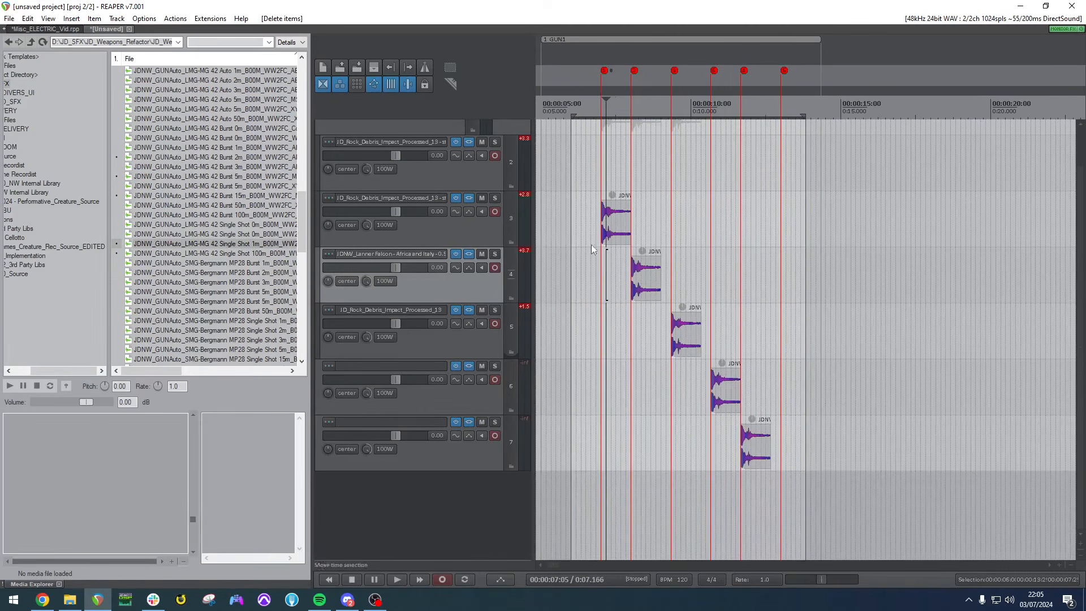
pyautogui.press('?')
pyautogui.click(925, 94)
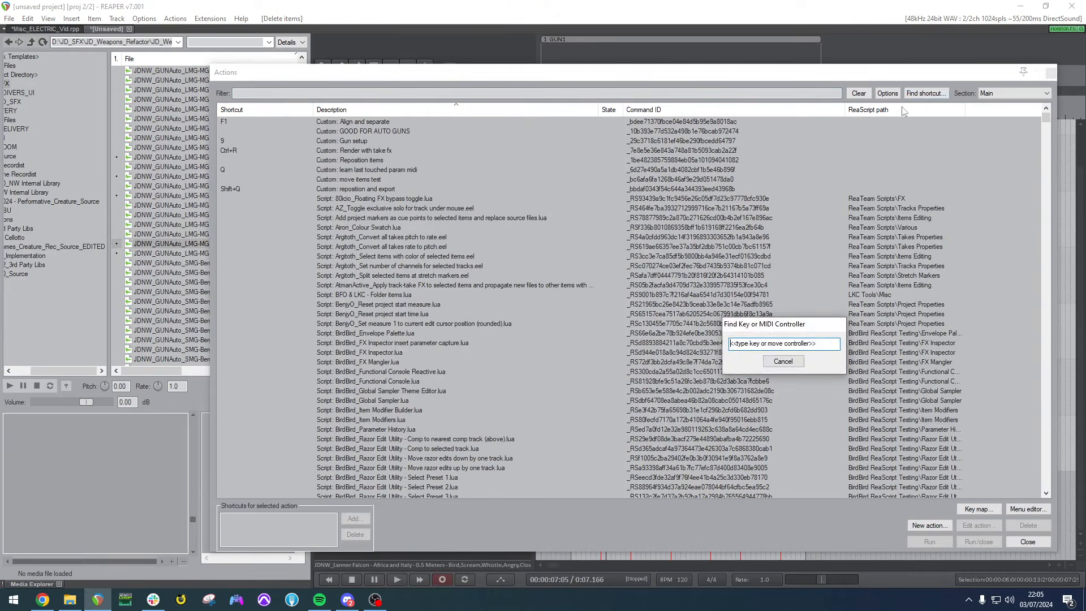
pyautogui.hotkey('alt', 'space')
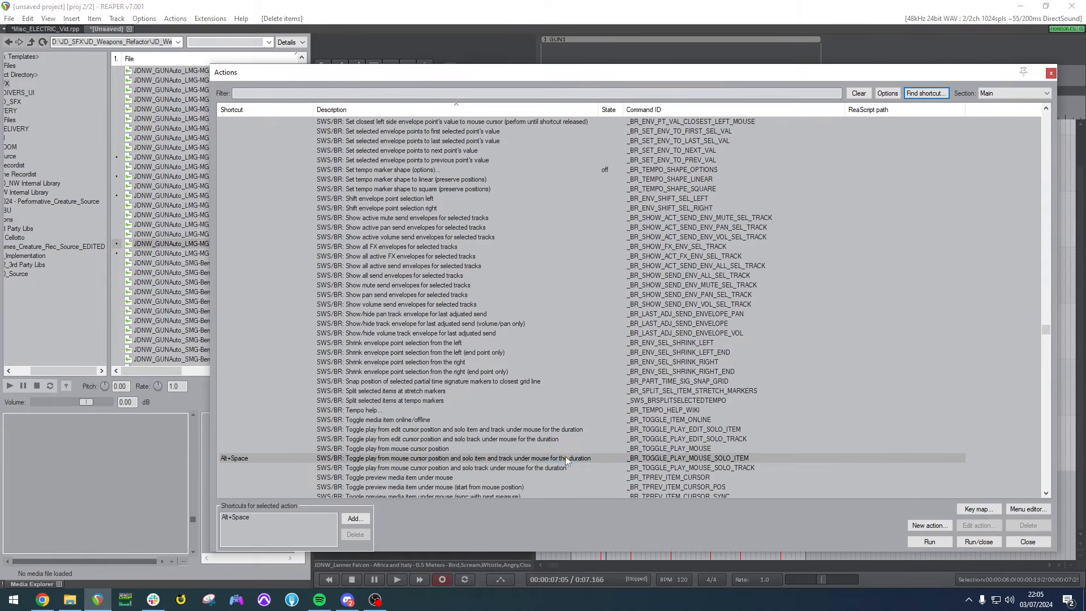
pyautogui.click(1050, 73)
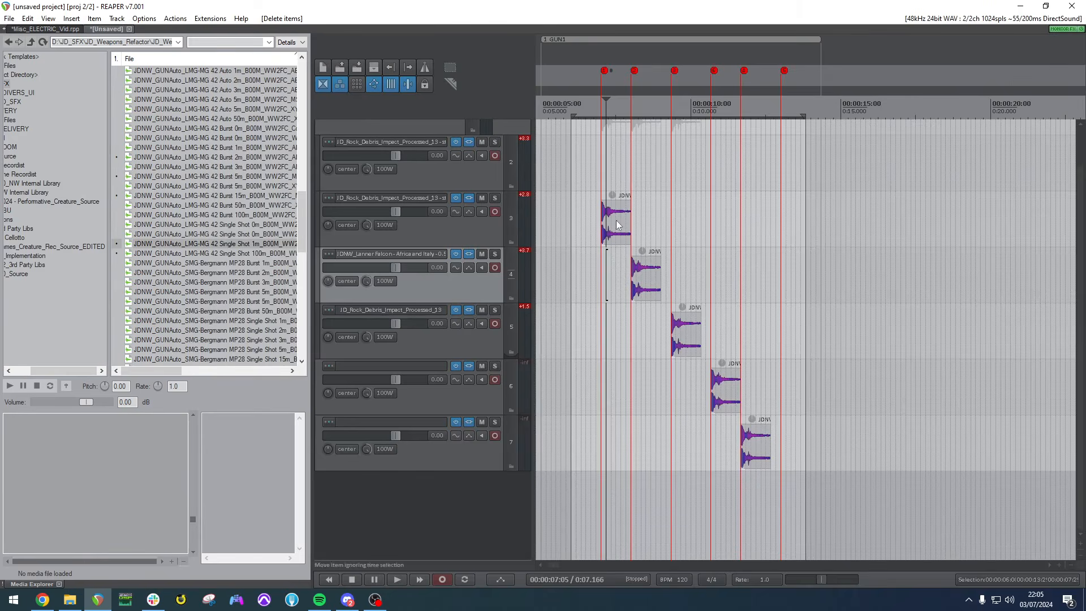
# Solo tracks 3, 4 and 5 one after another, releasing each solo again.
pyautogui.click(494, 198)
pyautogui.click(495, 198)
pyautogui.click(495, 254)
pyautogui.click(495, 254)
pyautogui.click(495, 310)
pyautogui.click(495, 310)
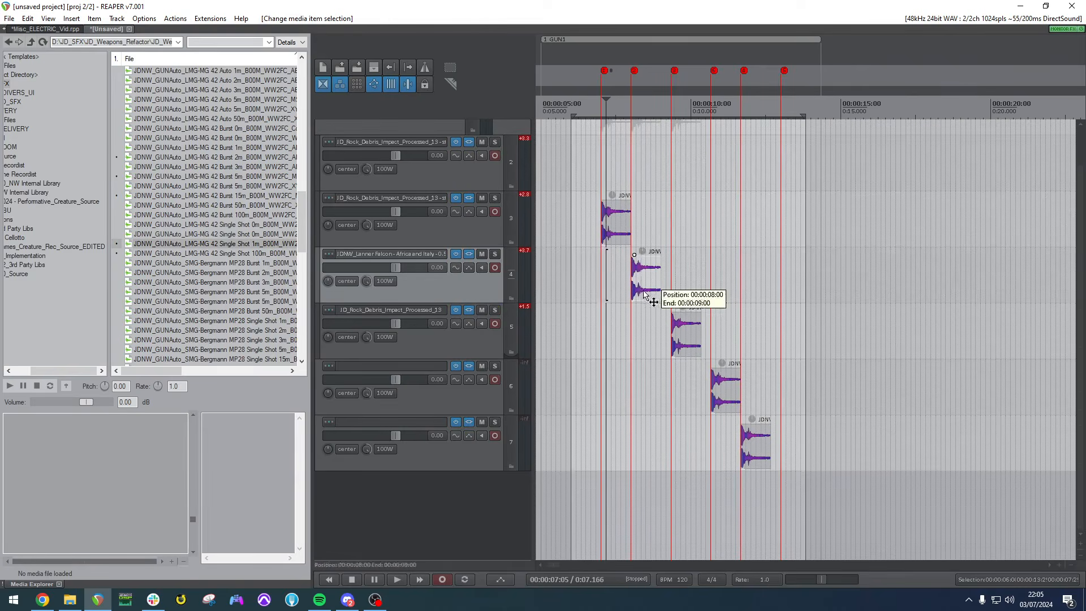
# Select all five shots on tracks 3 to 7 and change them to mono at -0.70 dB.
pyautogui.click(641, 280)
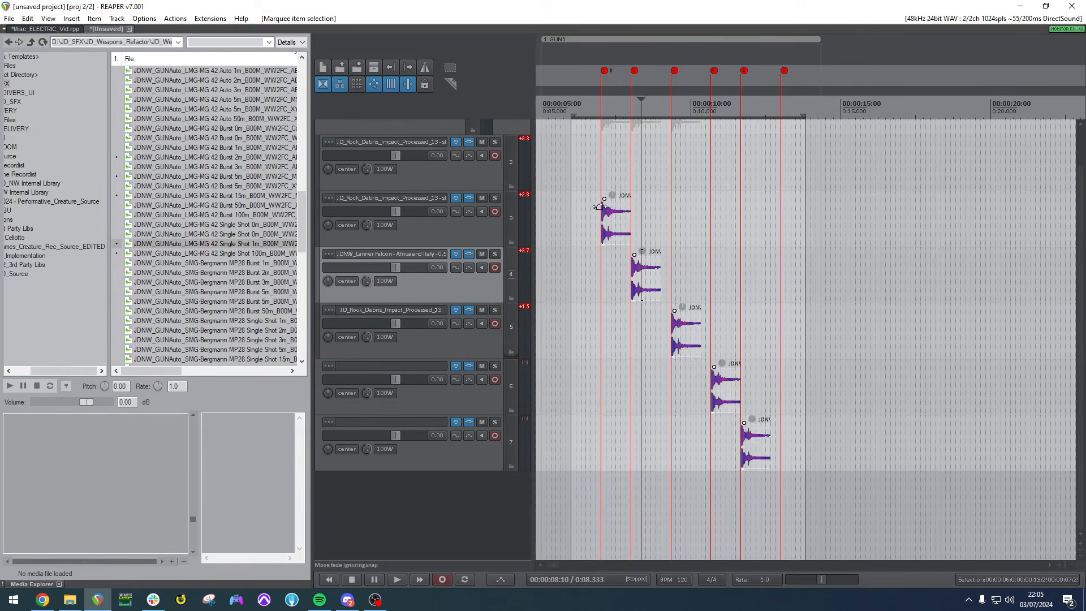
pyautogui.moveTo(617, 198); pyautogui.dragTo(616, 216)
pyautogui.click(495, 142)
# Audition the shots on tracks 3 to 7 one at a time, each with its track soloed during playback.
pyautogui.press('space')
pyautogui.press('space')
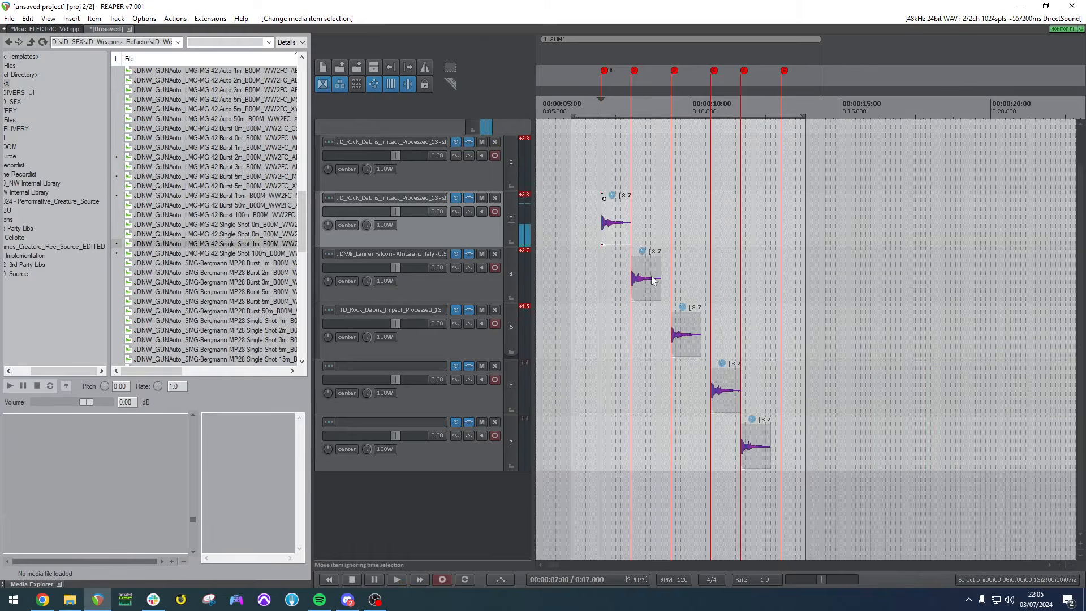
pyautogui.scroll(2, 650, 276)
pyautogui.click(645, 264)
pyautogui.click(673, 349)
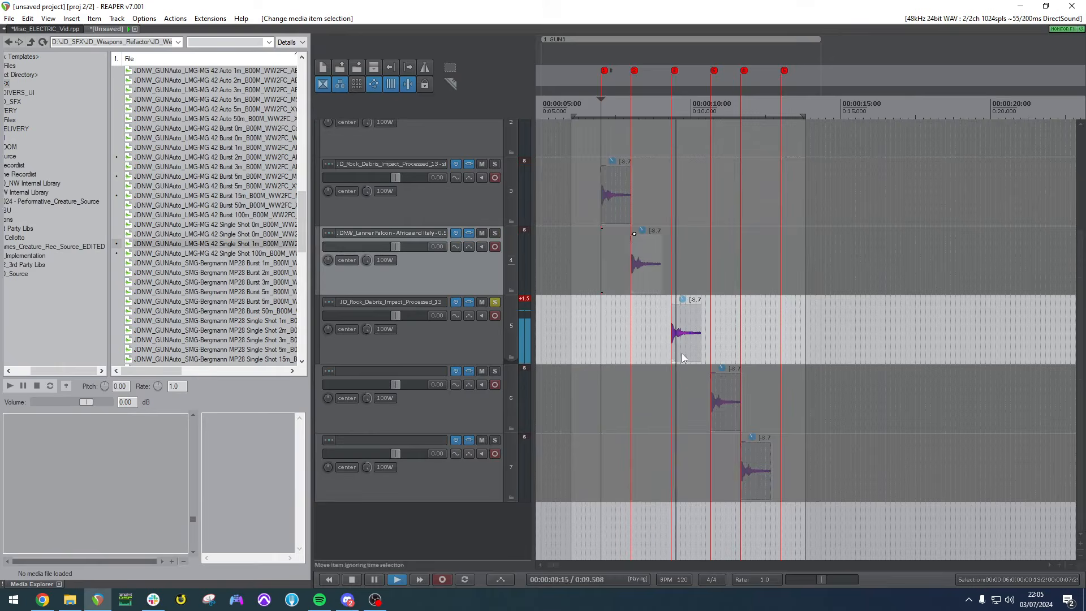
pyautogui.click(714, 403)
pyautogui.click(737, 476)
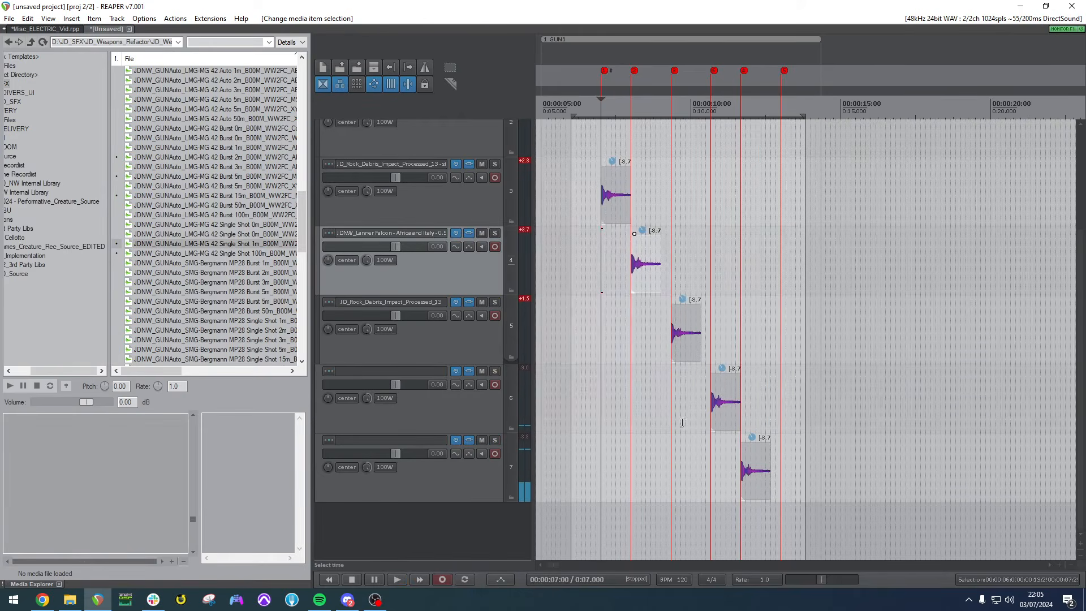
pyautogui.click(594, 185)
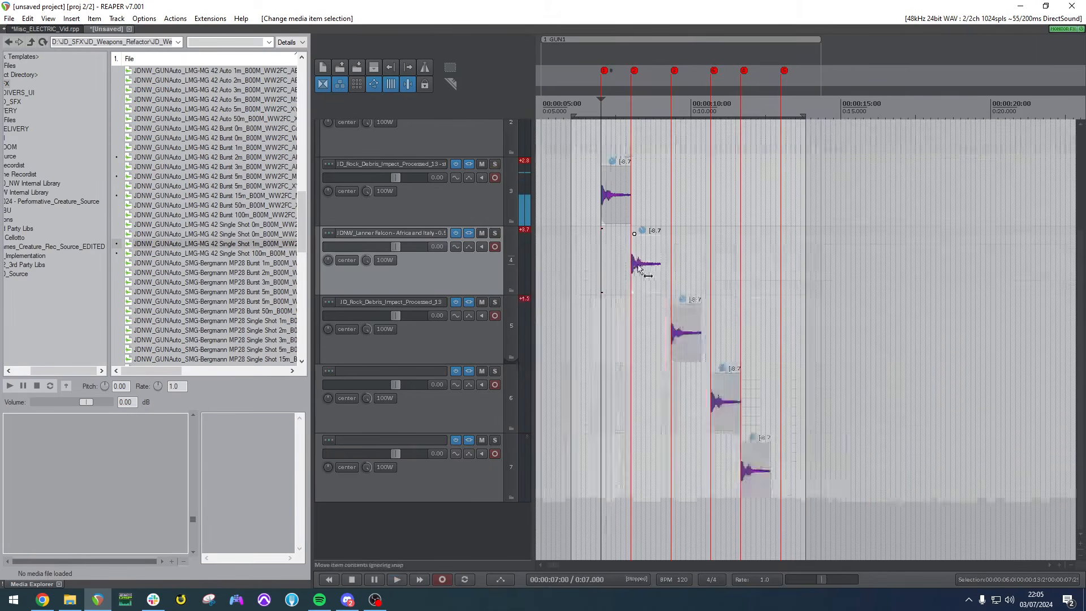
pyautogui.click(645, 263)
pyautogui.click(690, 345)
pyautogui.middleClick(710, 390)
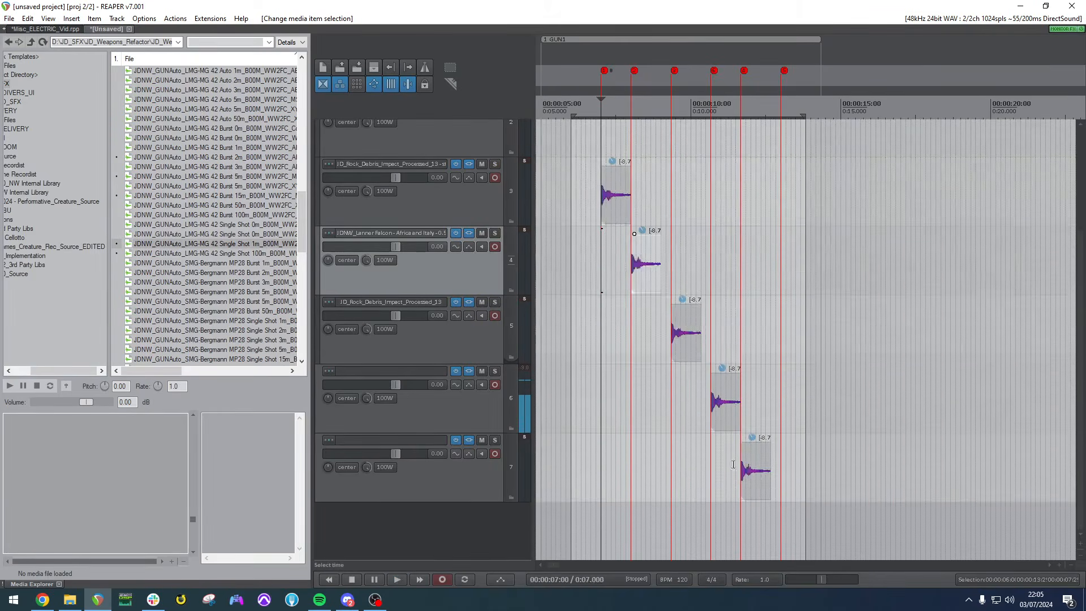
pyautogui.middleClick(731, 463)
pyautogui.press('space')
pyautogui.press('space')
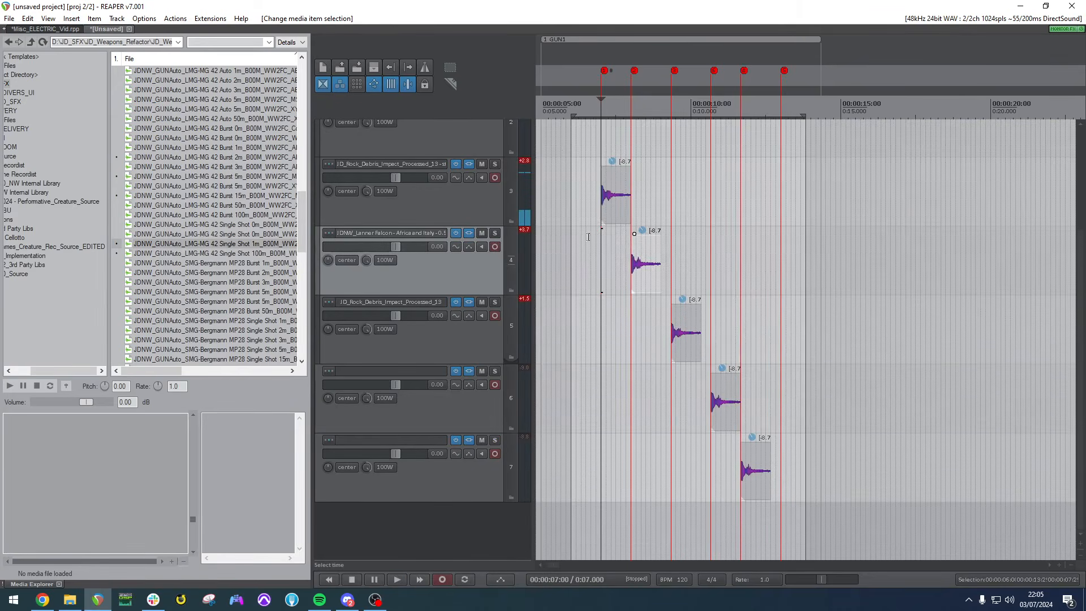
pyautogui.middleClick(592, 193)
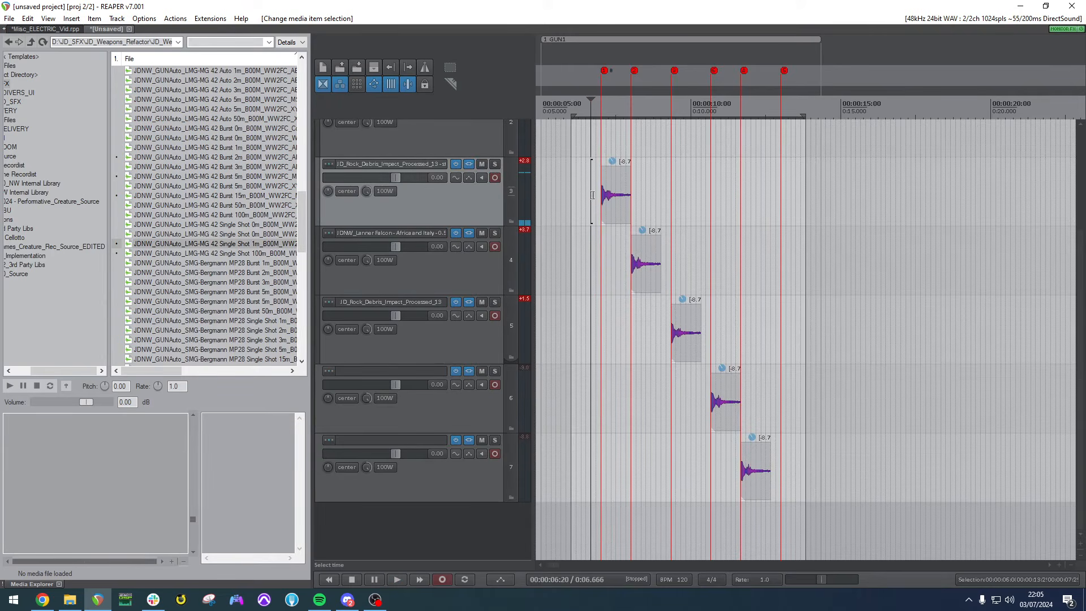
pyautogui.middleClick(635, 259)
pyautogui.middleClick(673, 333)
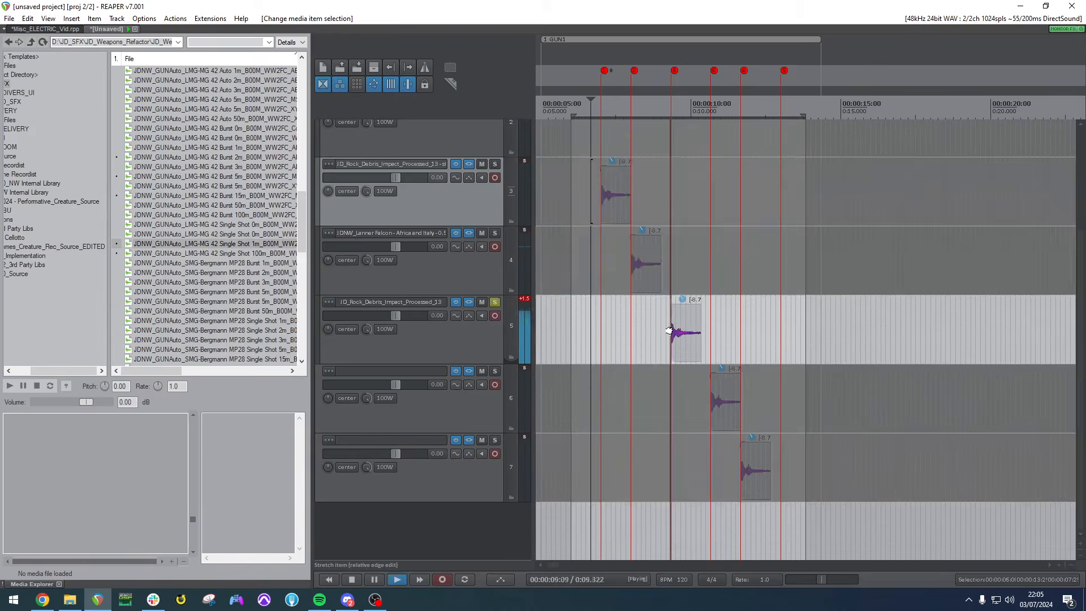
pyautogui.hscroll(-4, 679, 358)
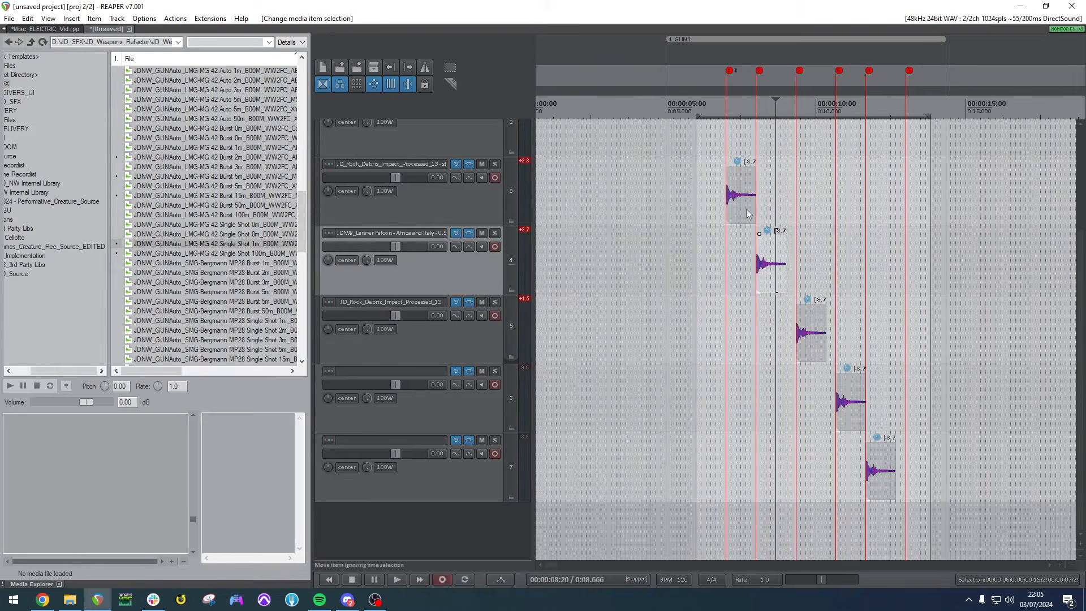
# Select only the first shot on track 3 and run the next-variation action on it.
pyautogui.click(744, 224)
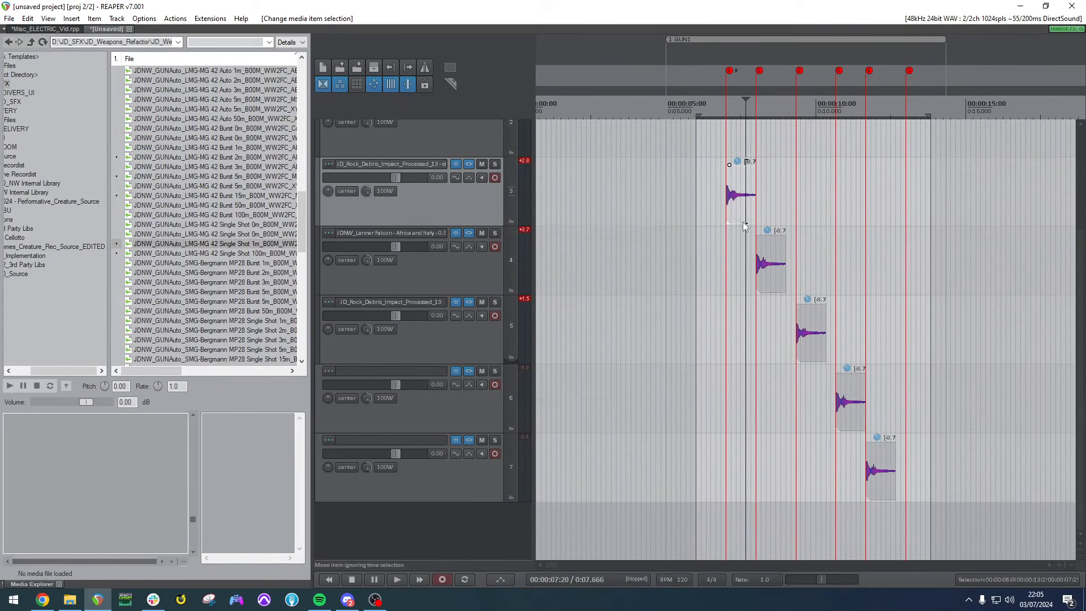
pyautogui.hotkey('ctrl', 'shift', 'a')
pyautogui.press('Escape')
pyautogui.click(739, 227)
pyautogui.press('n')
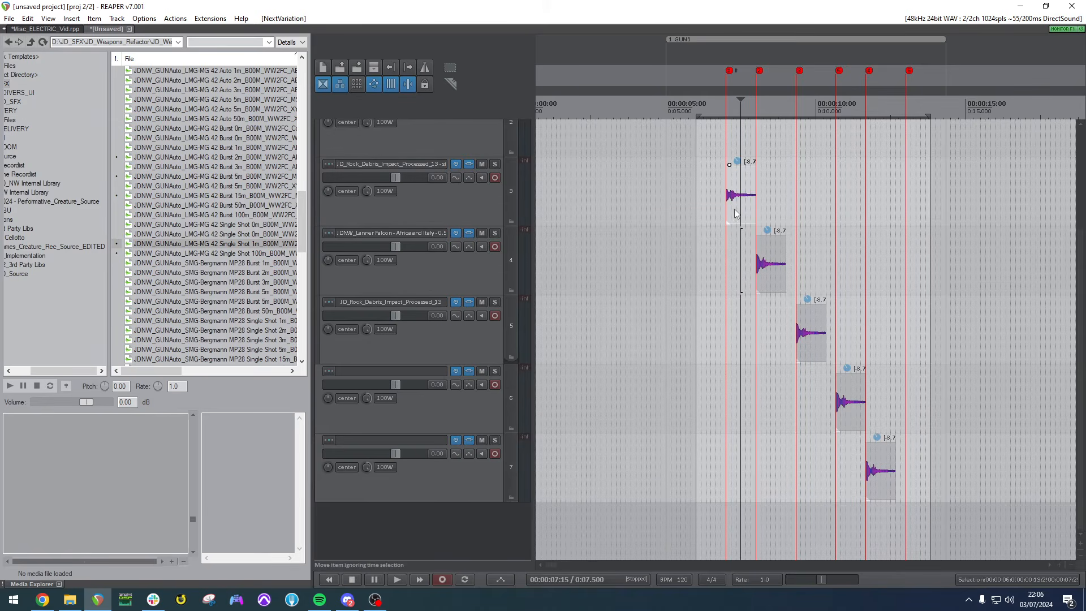
pyautogui.click(734, 209)
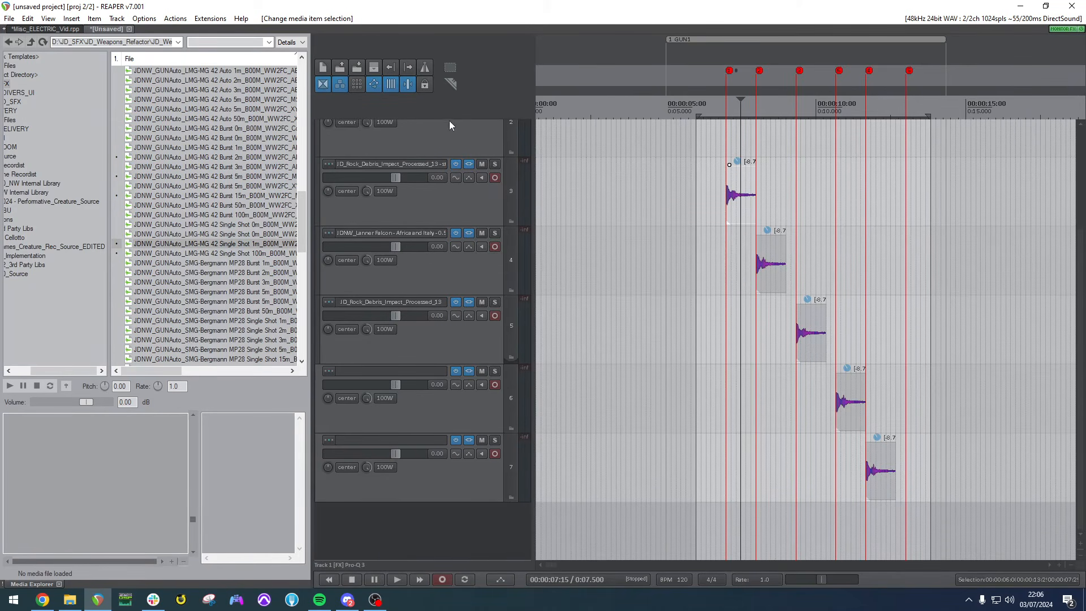
# Shrink the toolbar area above the track list to give the tracks more height.
pyautogui.moveTo(452, 116); pyautogui.dragTo(451, 105)
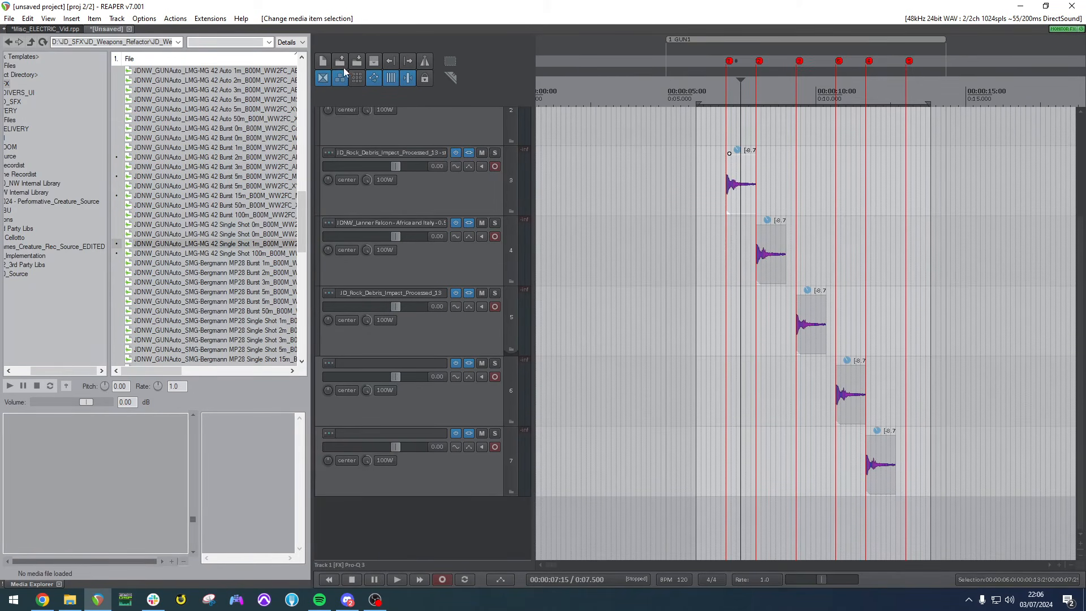
pyautogui.rightClick(422, 60)
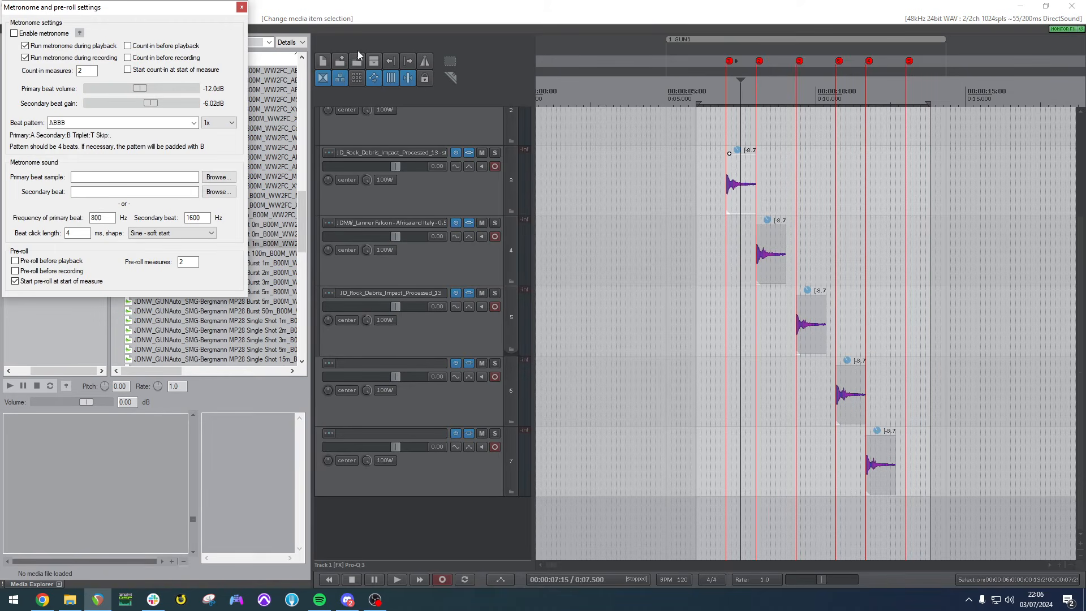
pyautogui.click(241, 7)
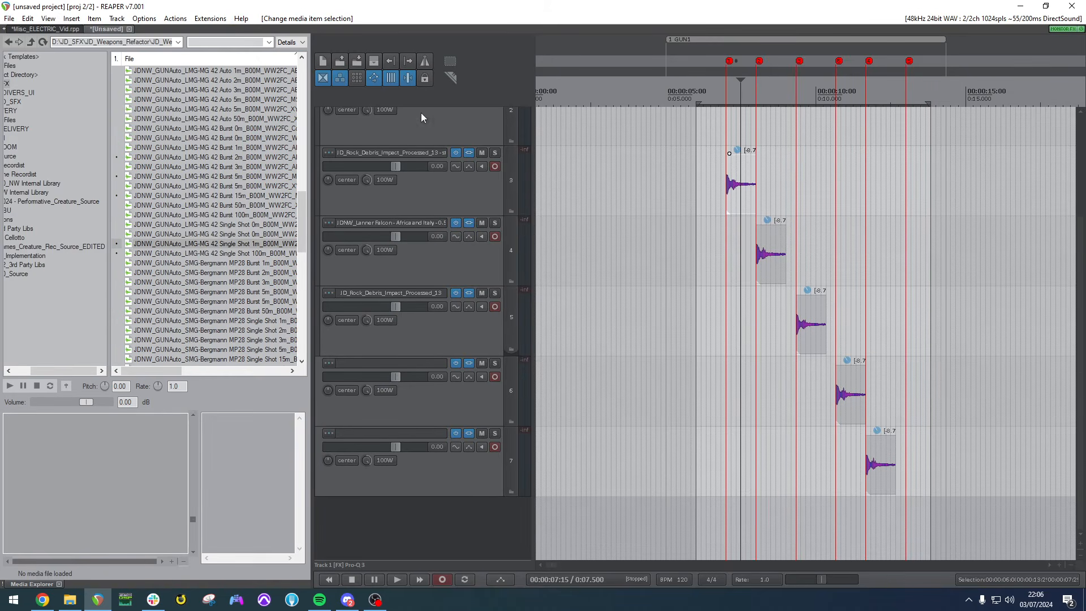
pyautogui.click(806, 234)
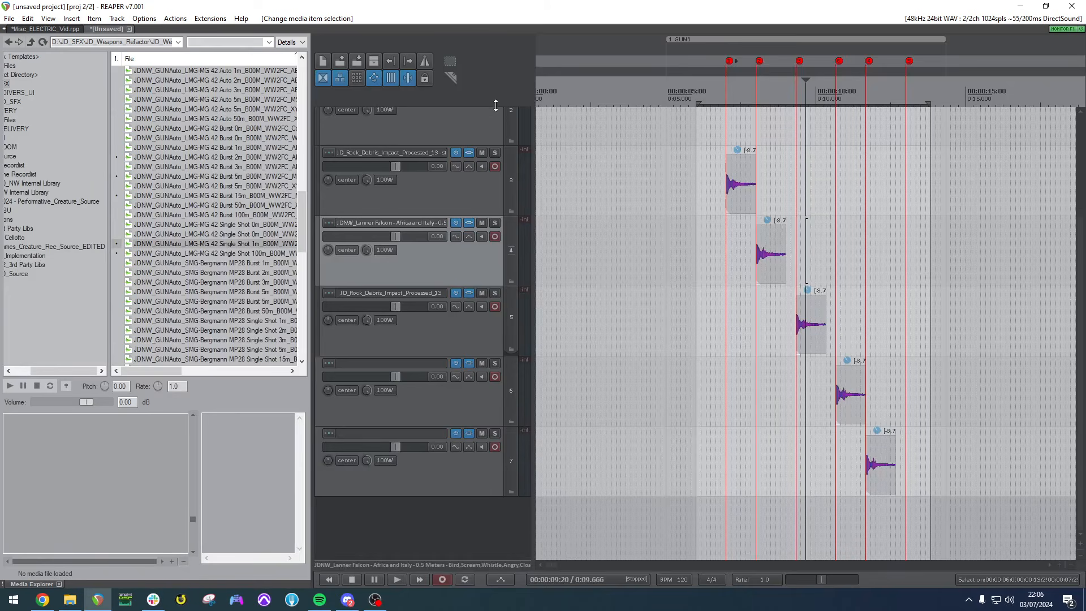
pyautogui.moveTo(496, 105); pyautogui.dragTo(473, 53)
pyautogui.click(696, 175)
pyautogui.click(746, 163)
pyautogui.click(848, 203)
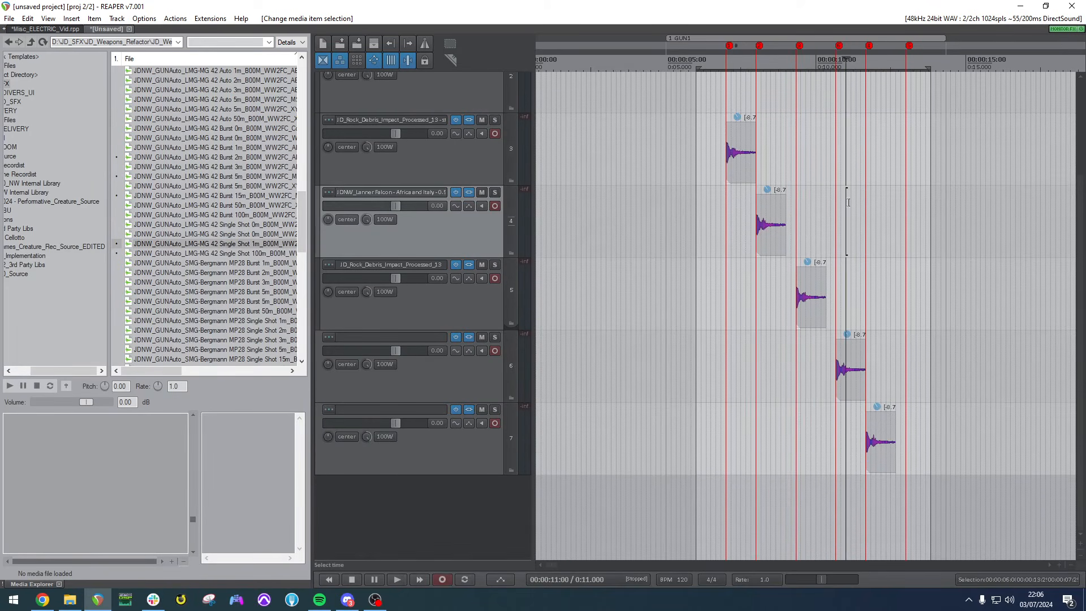
pyautogui.scroll(3, 848, 203)
pyautogui.click(754, 247)
pyautogui.scroll(-3, 755, 246)
pyautogui.click(790, 175)
pyautogui.scroll(-1, 818, 186)
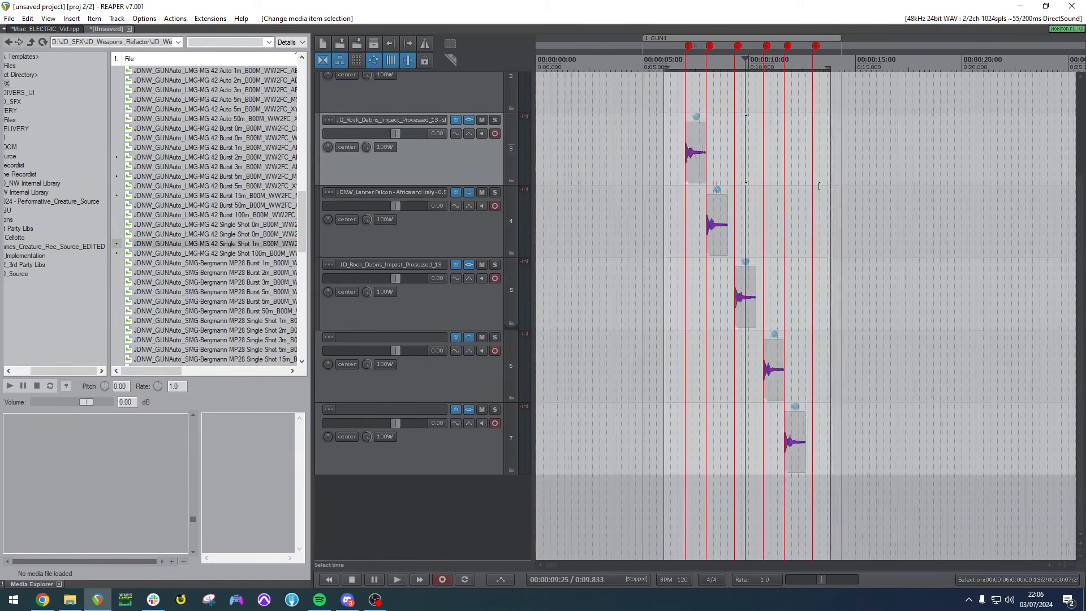
pyautogui.scroll(3, 818, 186)
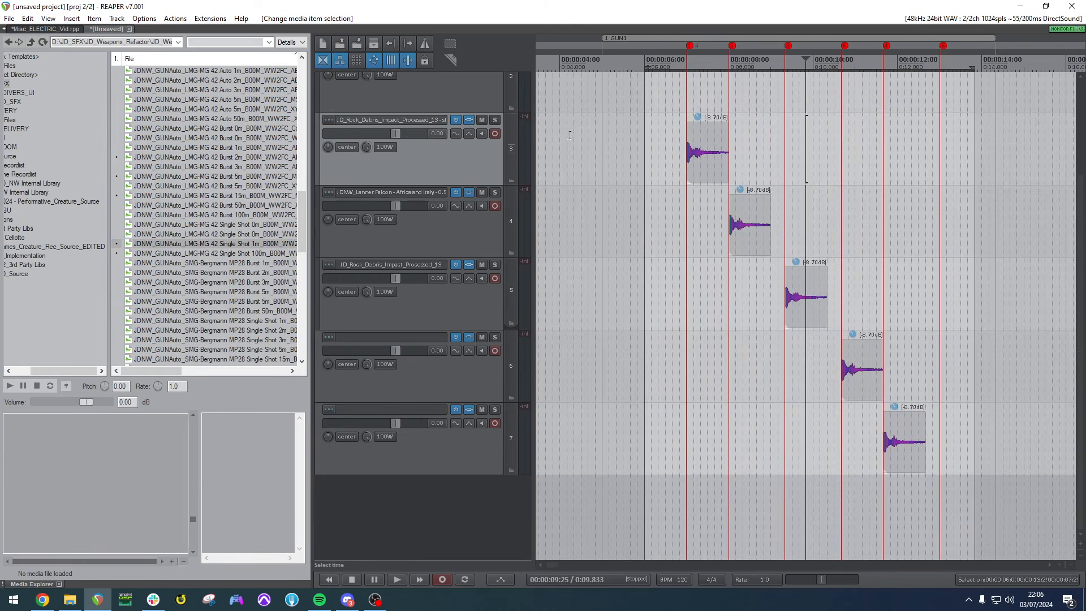
# Browse the custom actions and scripts in the action list, and close the list.
pyautogui.press('?')
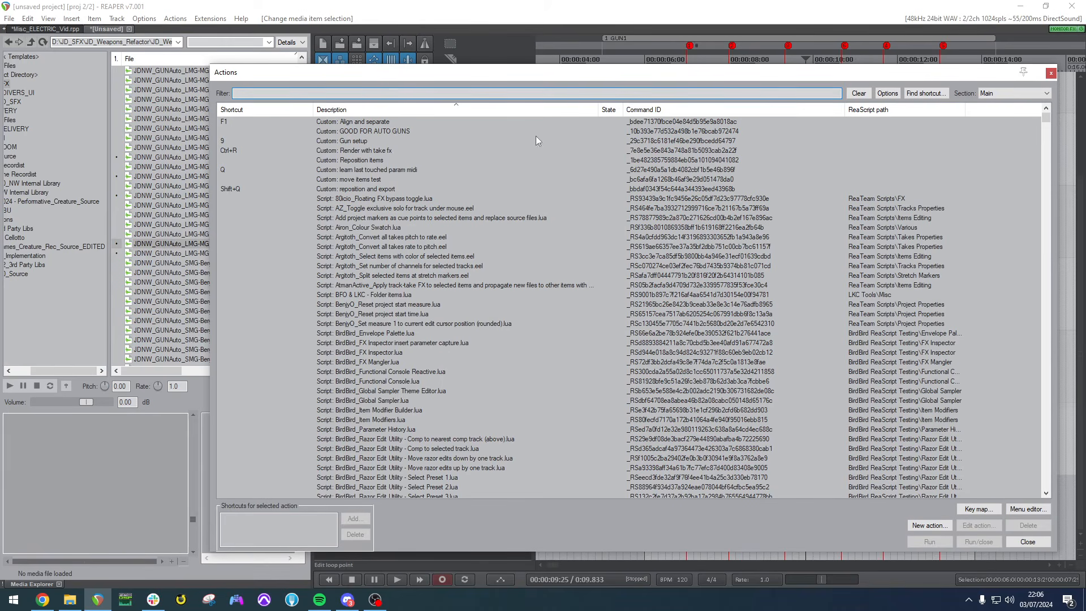
pyautogui.moveTo(674, 83); pyautogui.dragTo(524, 115)
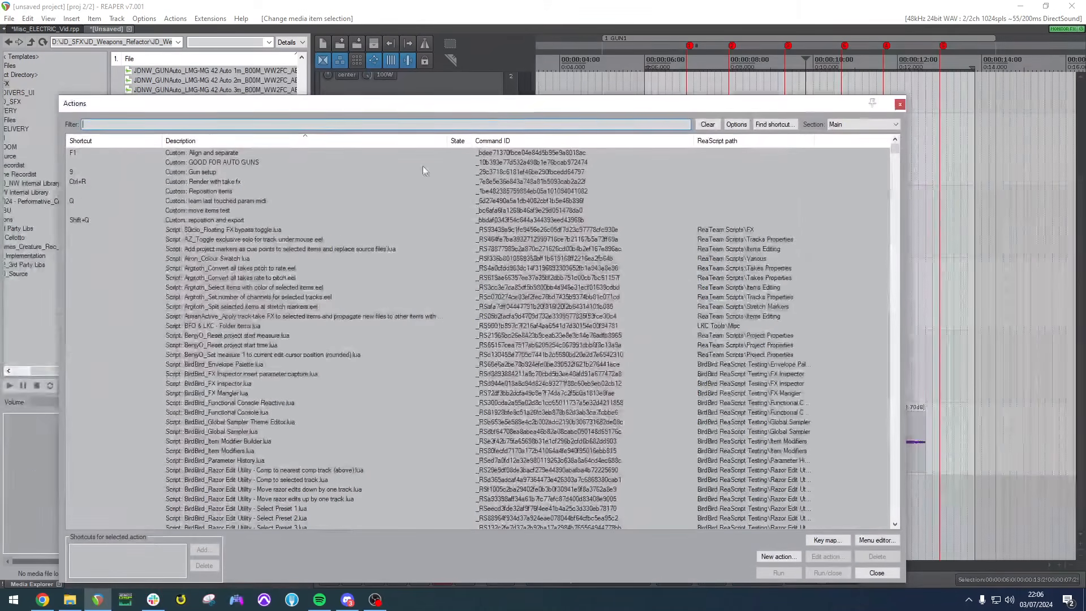
pyautogui.scroll(-15, 368, 337)
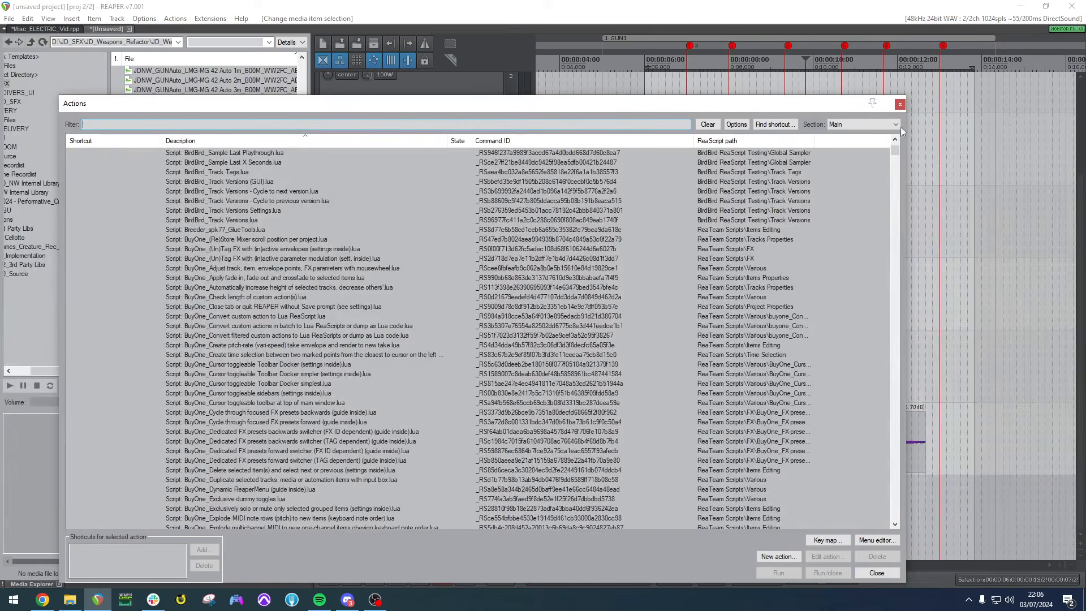
pyautogui.click(900, 104)
pyautogui.click(886, 127)
pyautogui.scroll(-4, 883, 127)
pyautogui.scroll(4, 849, 116)
pyautogui.click(806, 108)
pyautogui.scroll(2, 788, 128)
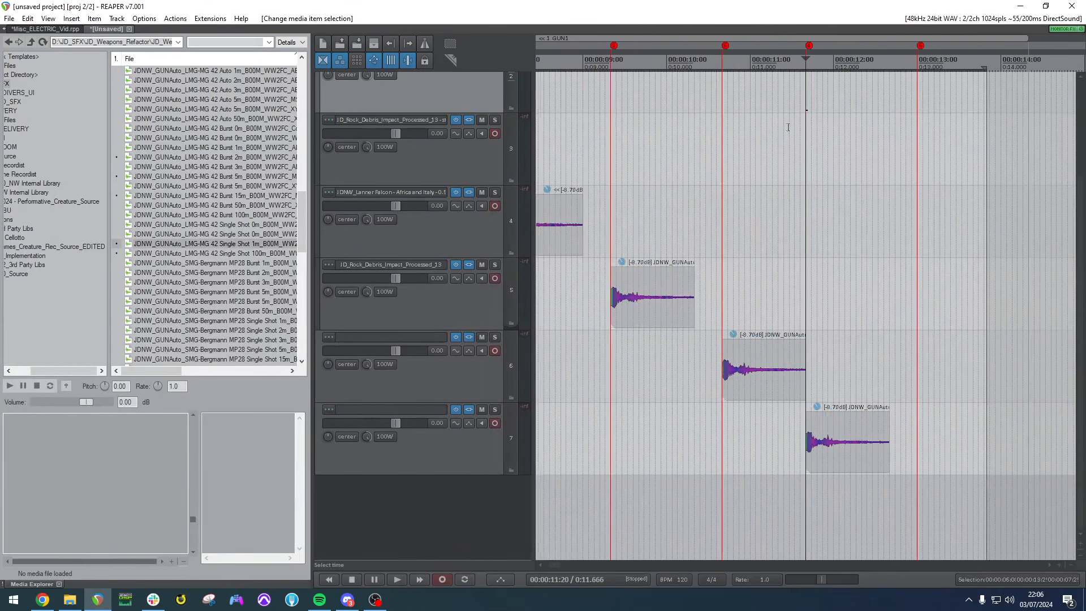
# Marquee-select the five shots on tracks 3 to 7 and bring up the dialog for setting the selected items' length.
pyautogui.scroll(-3, 788, 127)
pyautogui.click(716, 196)
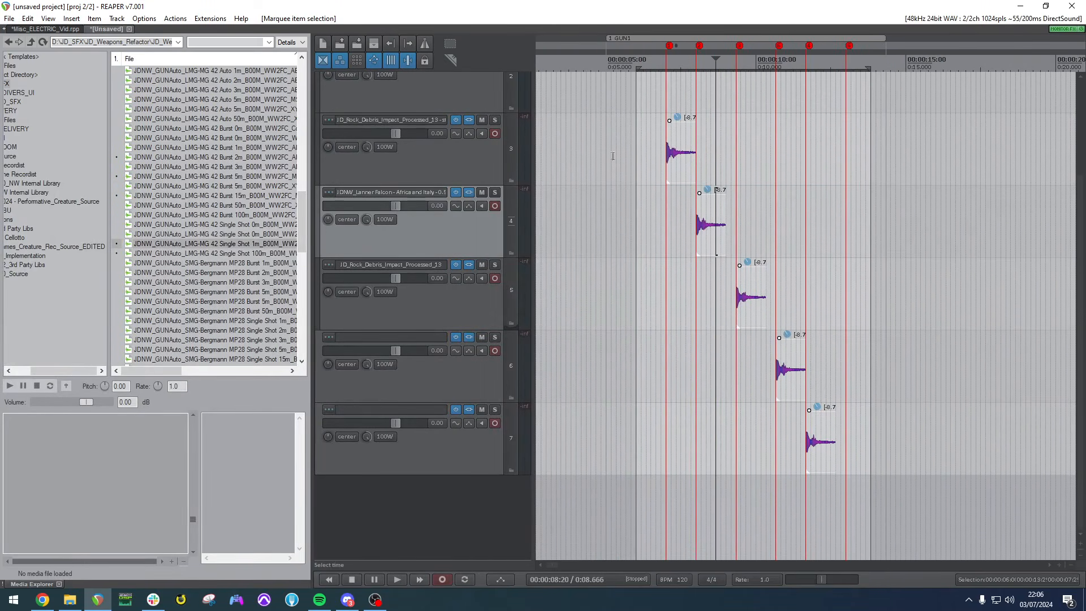
pyautogui.press('l')
pyautogui.press('Escape')
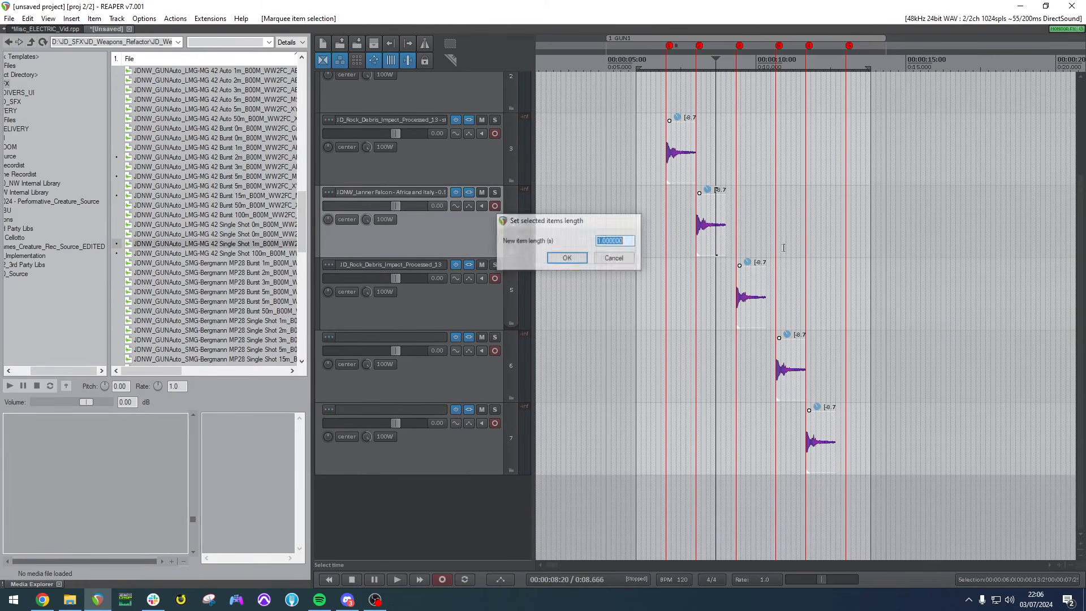
pyautogui.press('l')
pyautogui.press('Escape')
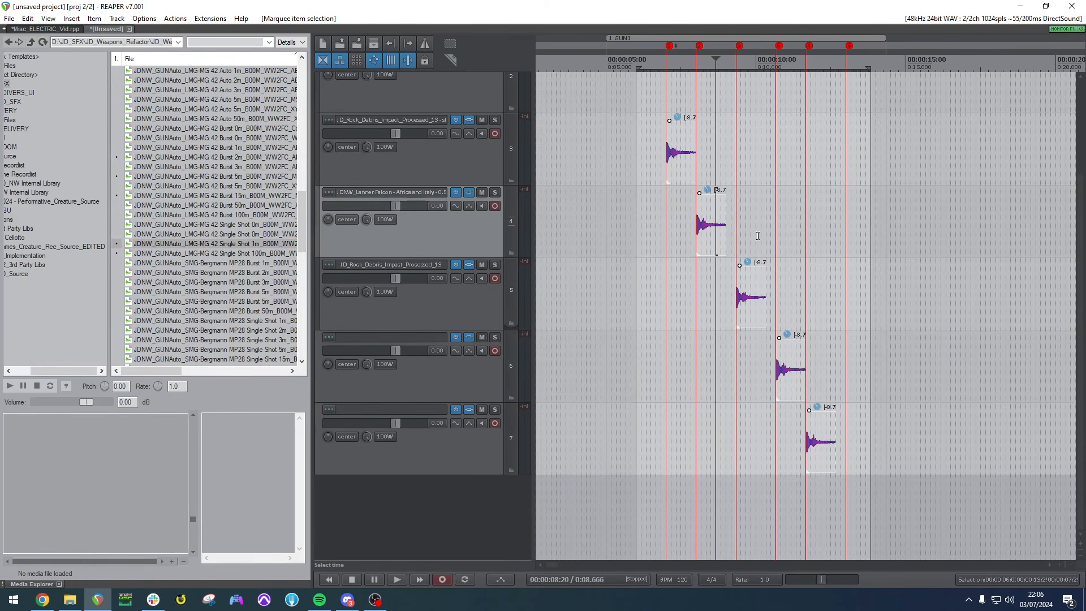
# Clear the item selection, select only the shot on track 4, and open the parameter modulation settings for CREST / MORPH 3 PRO.
pyautogui.click(718, 172)
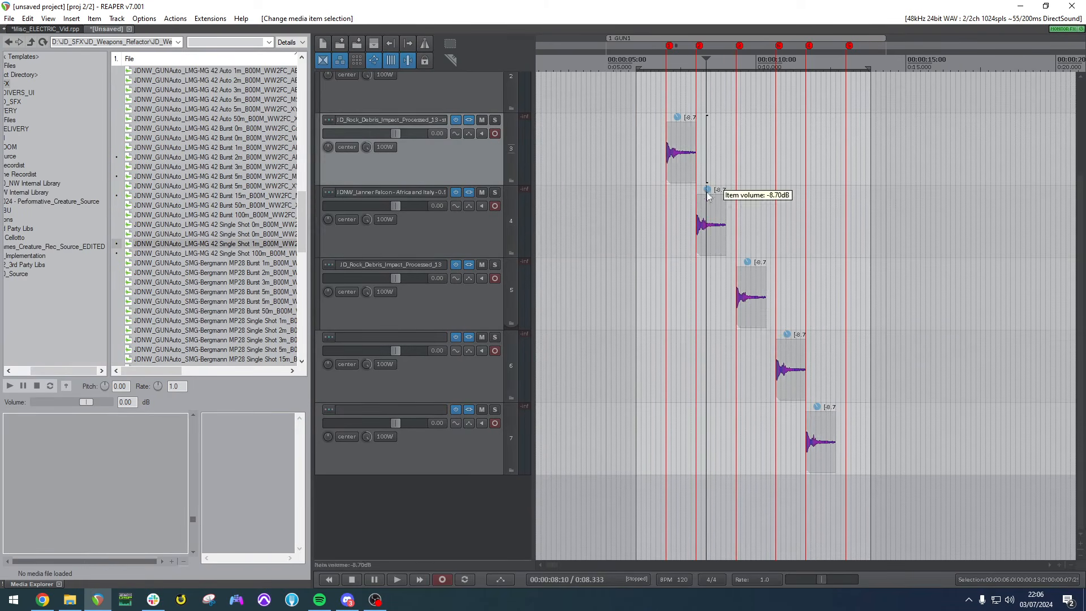
pyautogui.click(705, 229)
pyautogui.hotkey('alt', 'shift', 'm')
pyautogui.hotkey('alt', 'shift', 'l')
pyautogui.press('Escape')
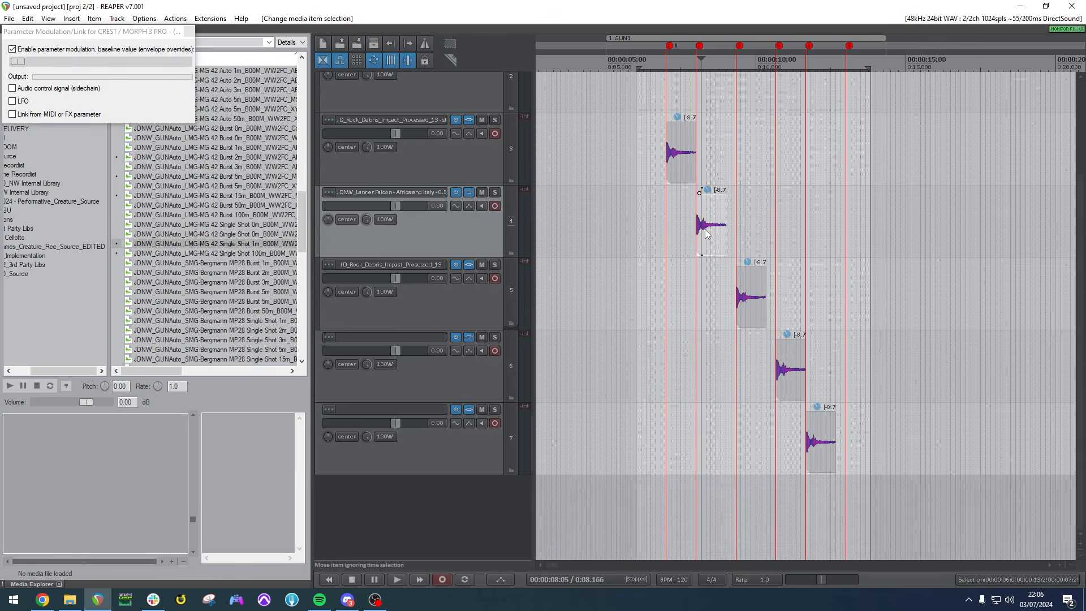
# Clear the selection on track 4 and select only the shot on track 5.
pyautogui.click(706, 232)
pyautogui.hotkey('ctrl', 'a')
pyautogui.click(750, 294)
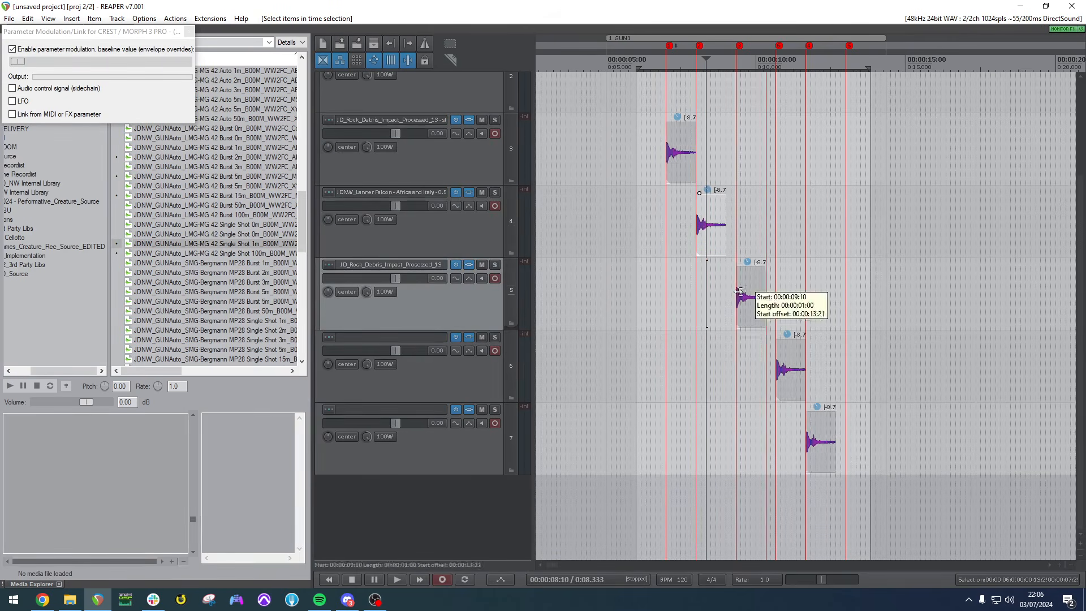
pyautogui.hotkey('ctrl', 'a')
pyautogui.click(702, 250)
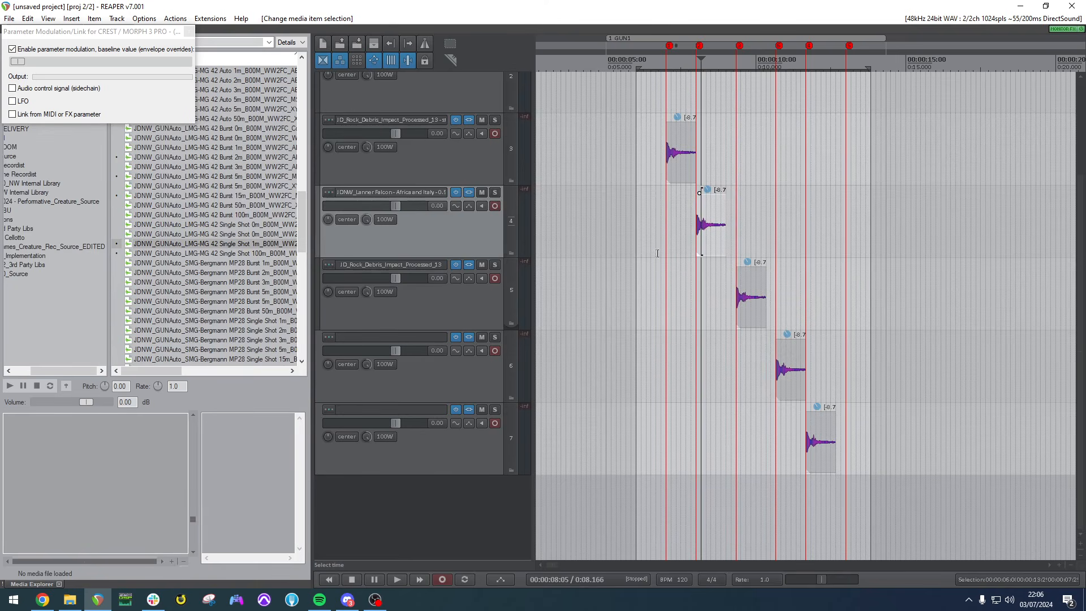
pyautogui.click(660, 270)
pyautogui.click(758, 283)
pyautogui.scroll(2, 761, 259)
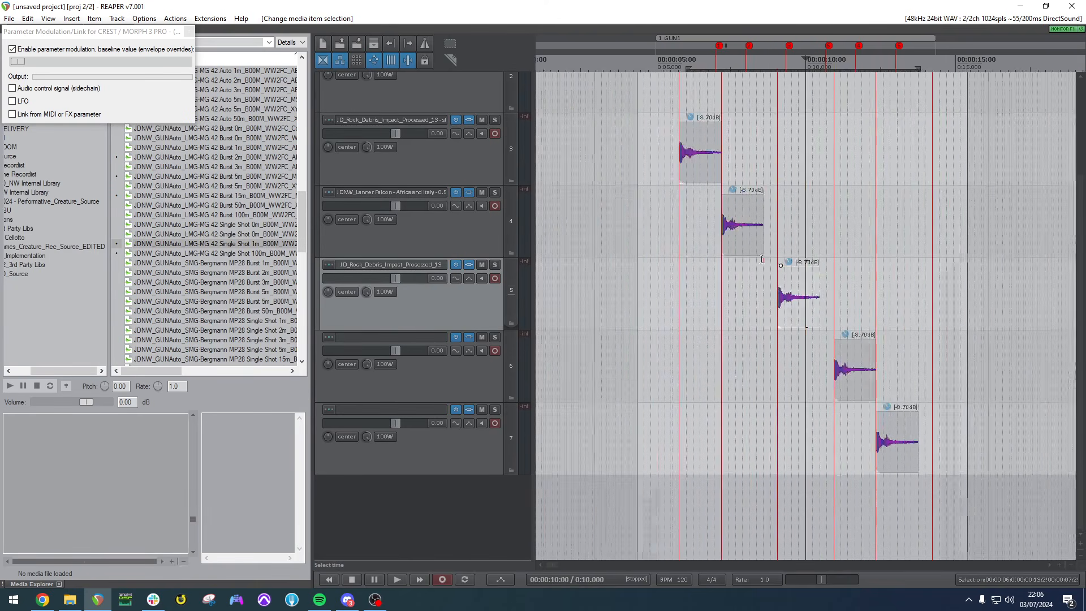
pyautogui.scroll(3, 761, 260)
pyautogui.scroll(3, 426, 200)
pyautogui.scroll(-2, 428, 202)
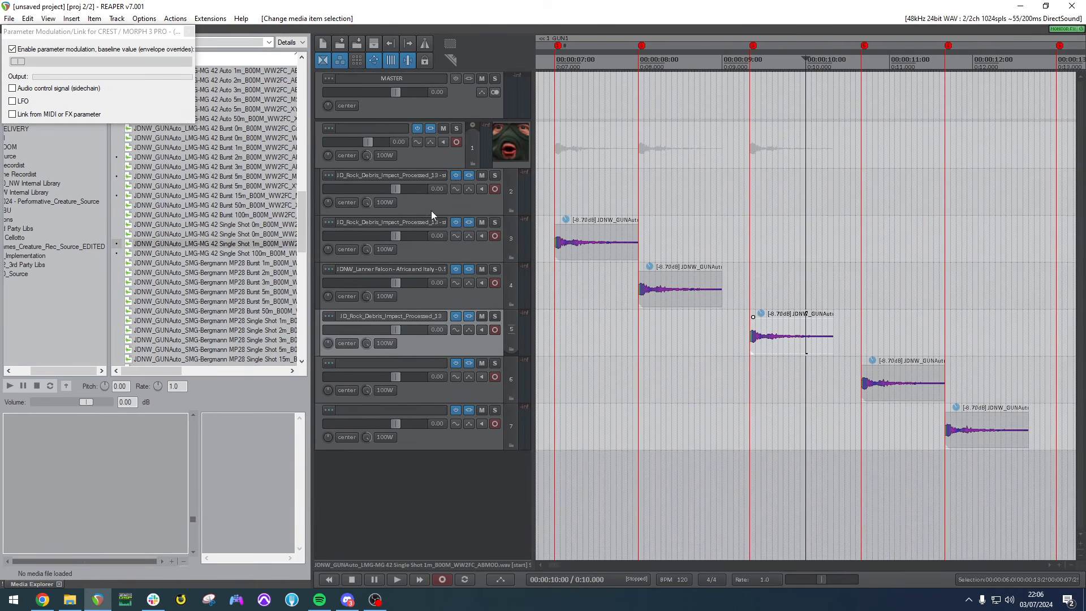
pyautogui.scroll(-4, 845, 241)
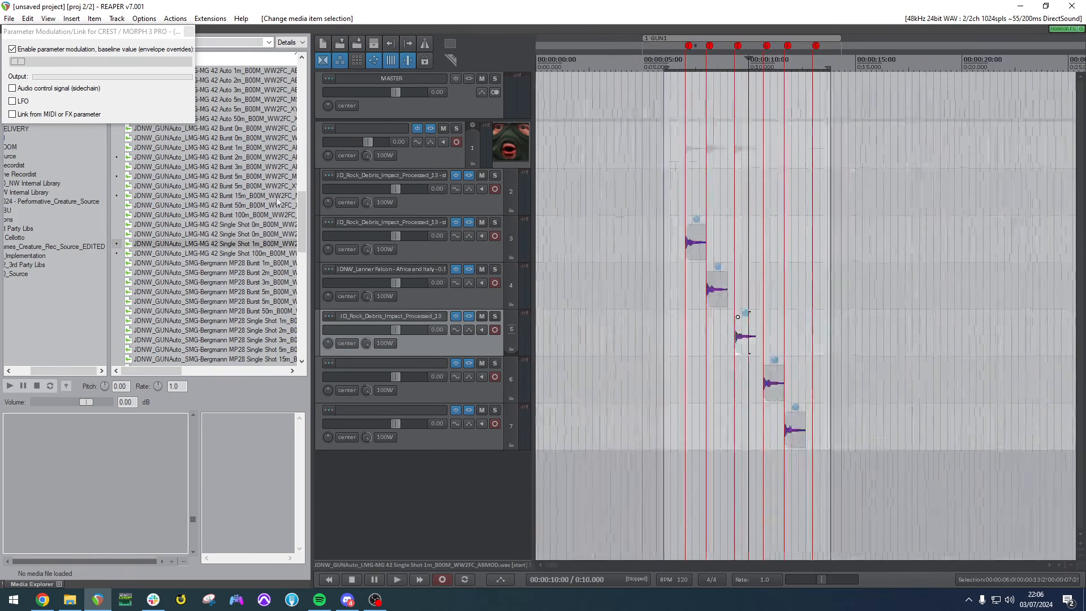